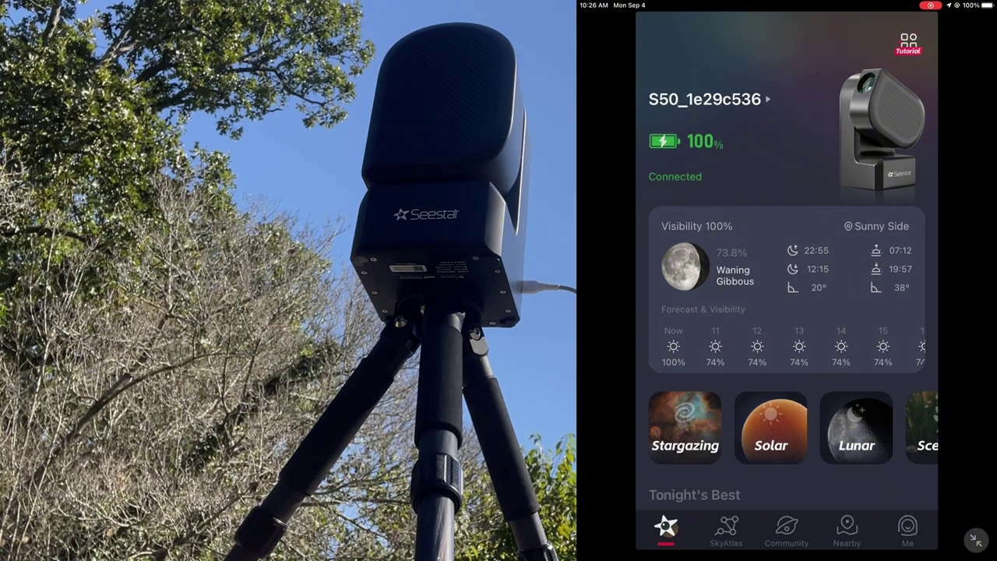
# Open the Scenery live view and swing the telescope tube out of its parked position.
pyautogui.hscroll(3, 792, 427)
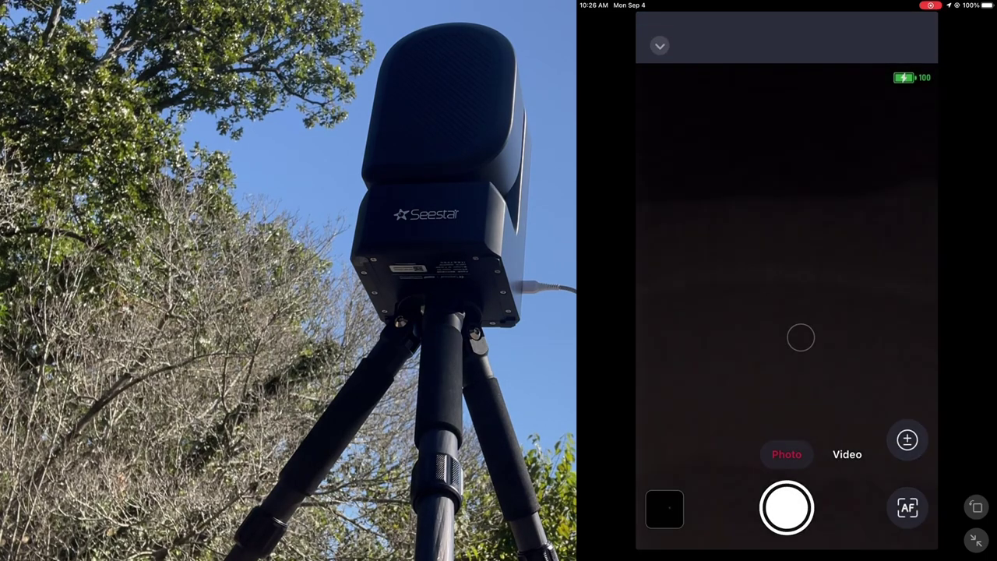
pyautogui.moveTo(800, 336); pyautogui.dragTo(798, 264)
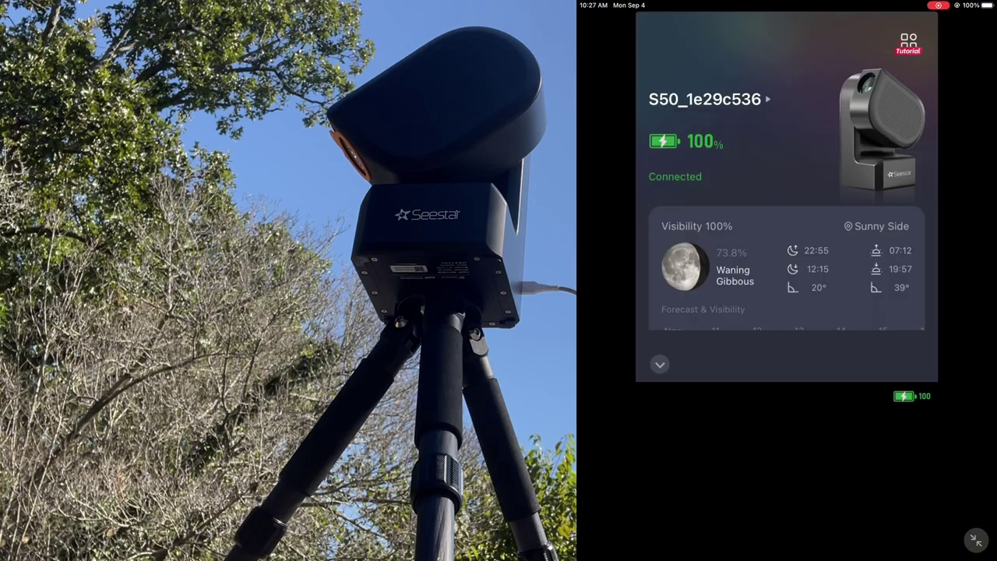
pyautogui.click(729, 429)
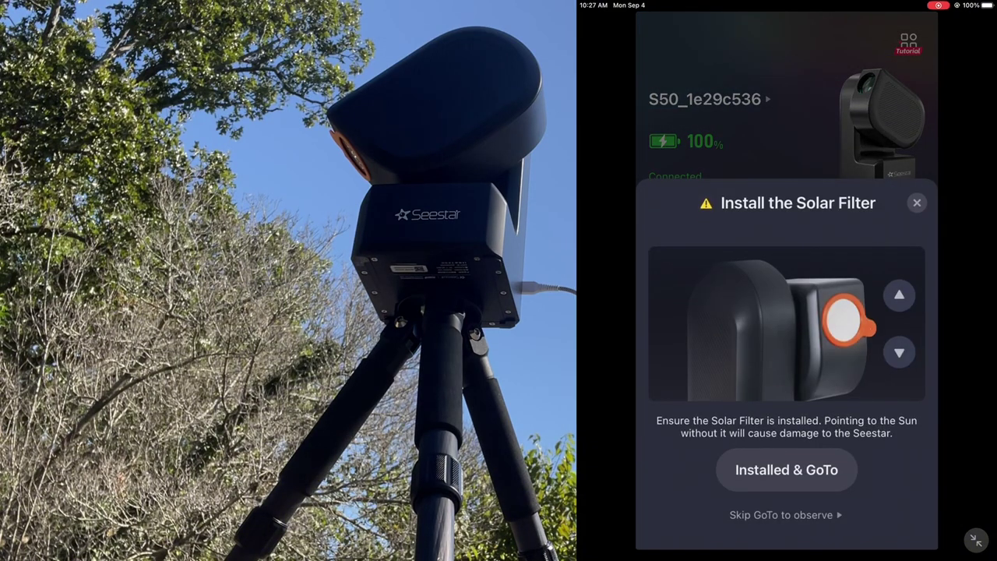
pyautogui.click(785, 469)
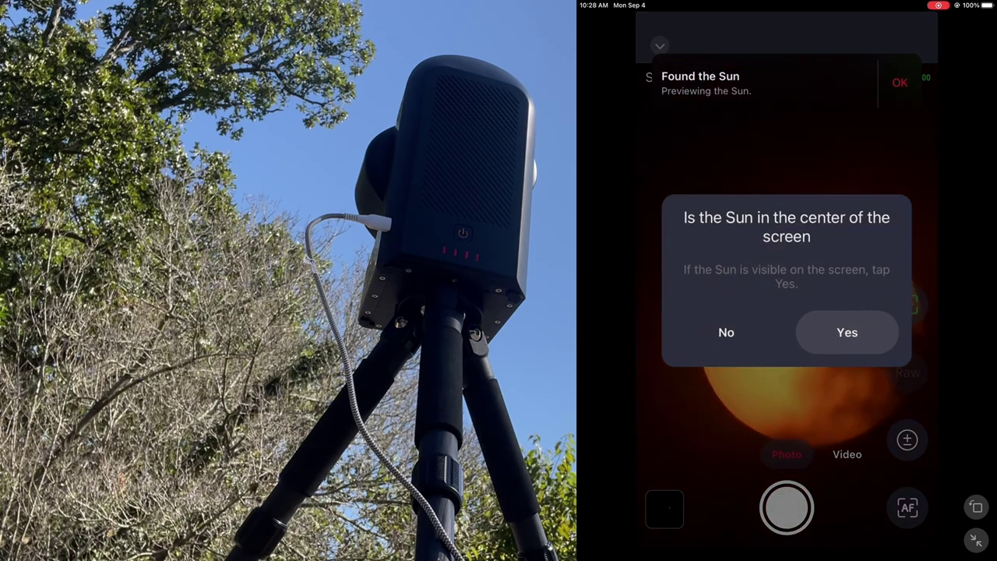
pyautogui.click(846, 332)
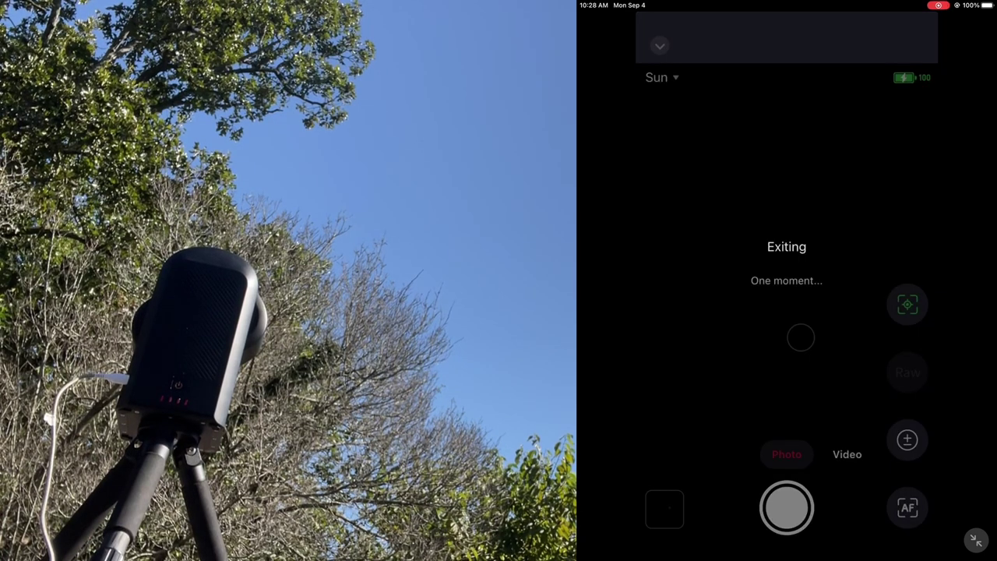
# Slew the telescope to the Sun in Solar mode with the solar filter installed and start recording a video of it.
pyautogui.click(729, 428)
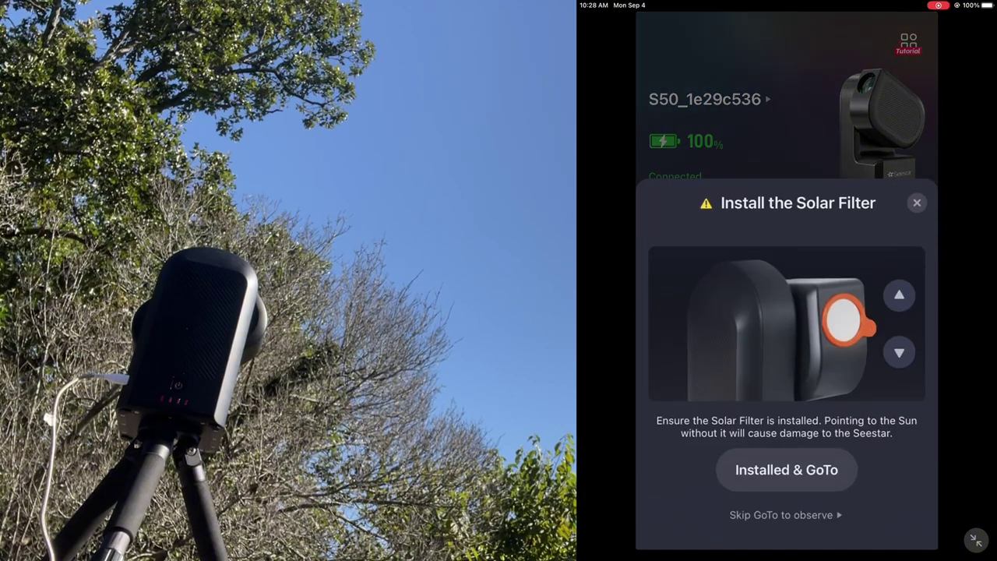
pyautogui.click(784, 472)
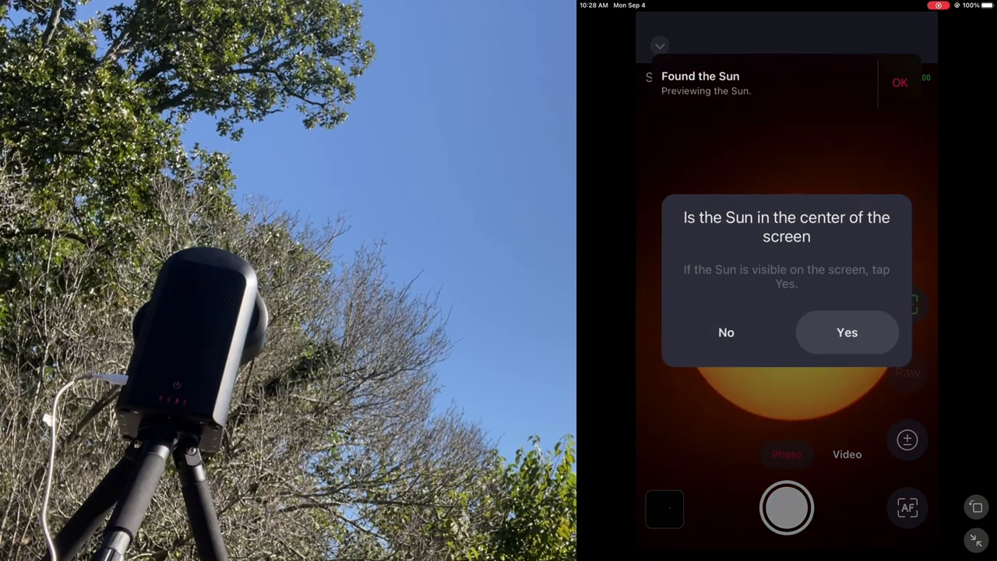
pyautogui.click(801, 337)
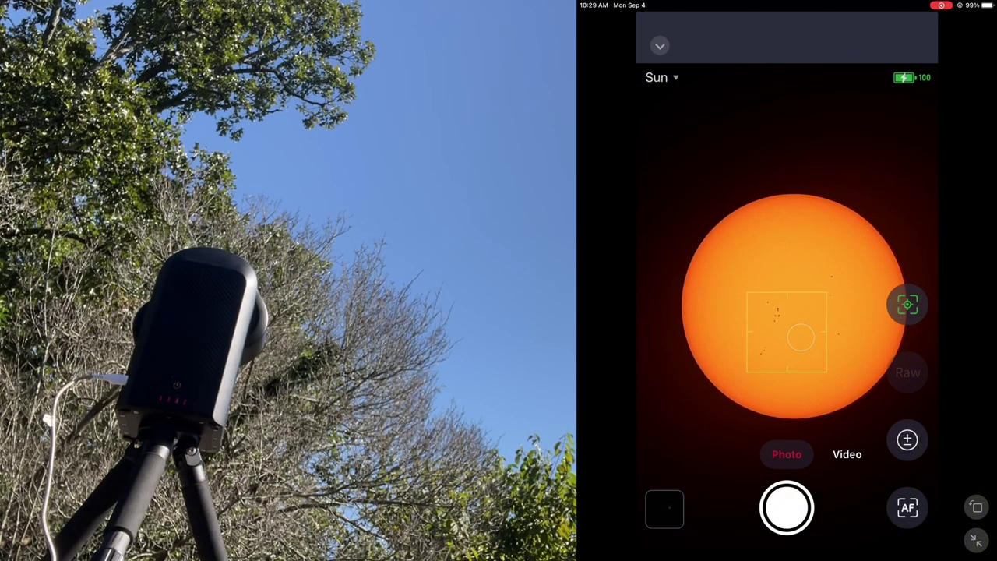
pyautogui.click(846, 454)
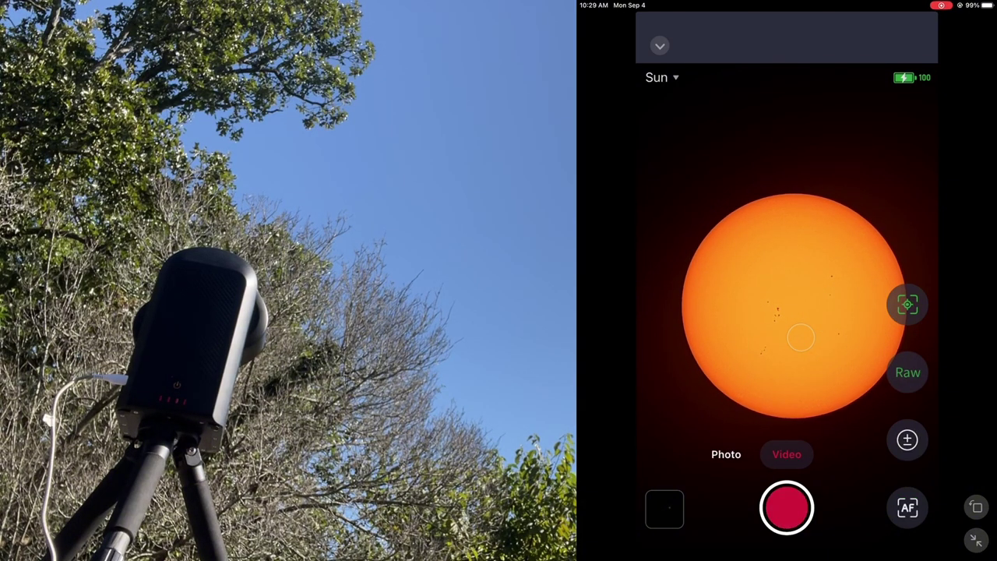
pyautogui.click(786, 507)
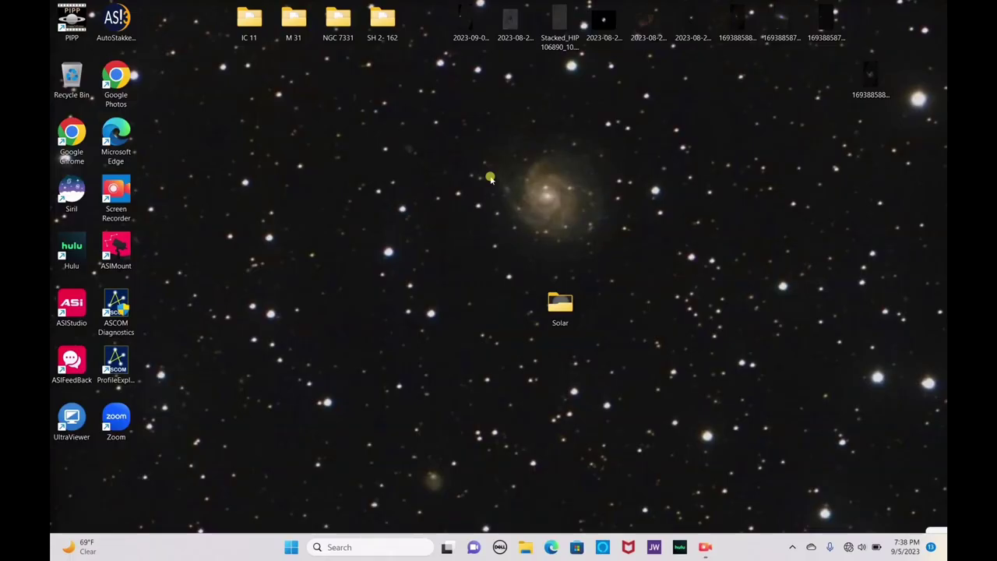
pyautogui.doubleClick(553, 315)
pyautogui.click(521, 163)
pyautogui.doubleClick(521, 163)
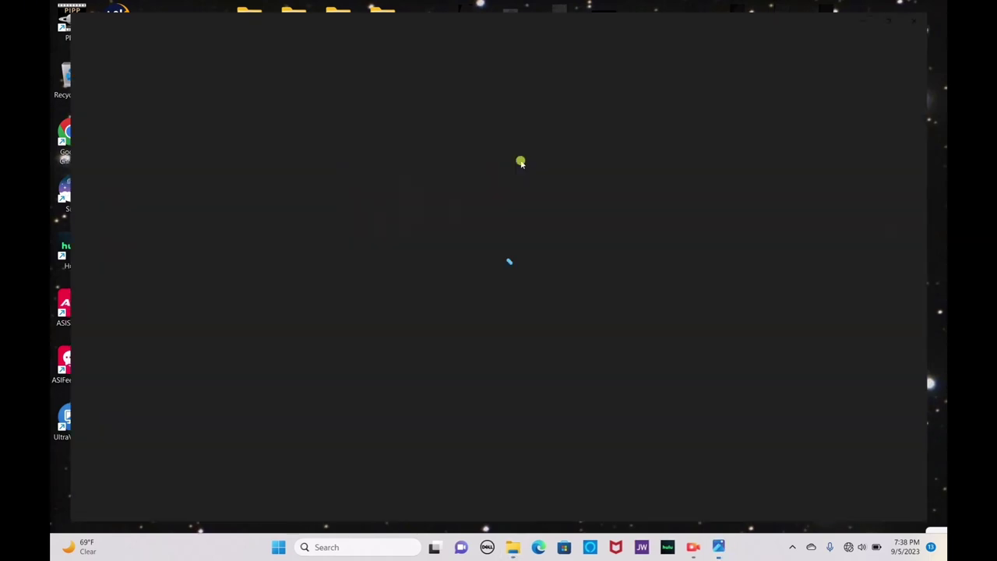
pyautogui.scroll(5, 521, 298)
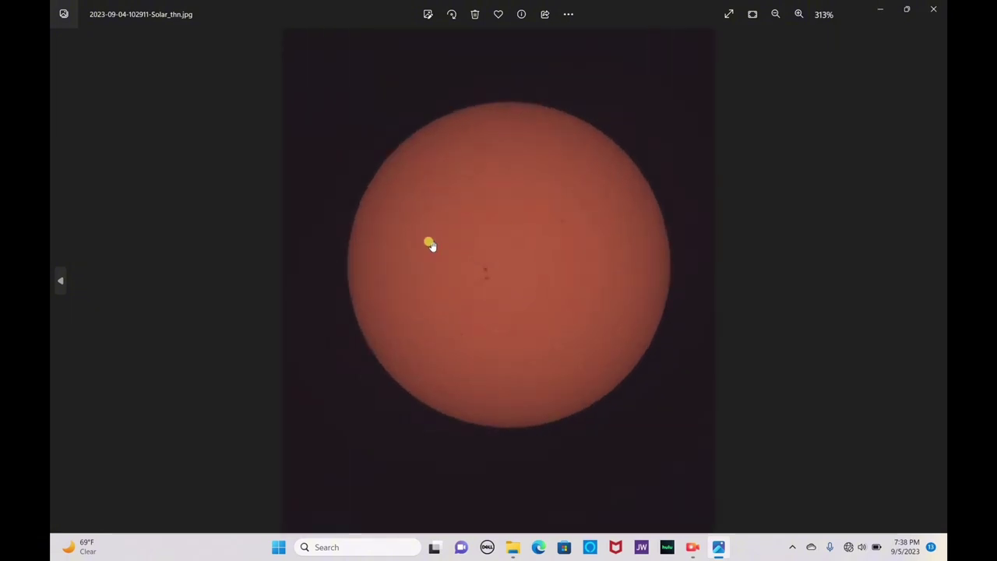
pyautogui.click(933, 8)
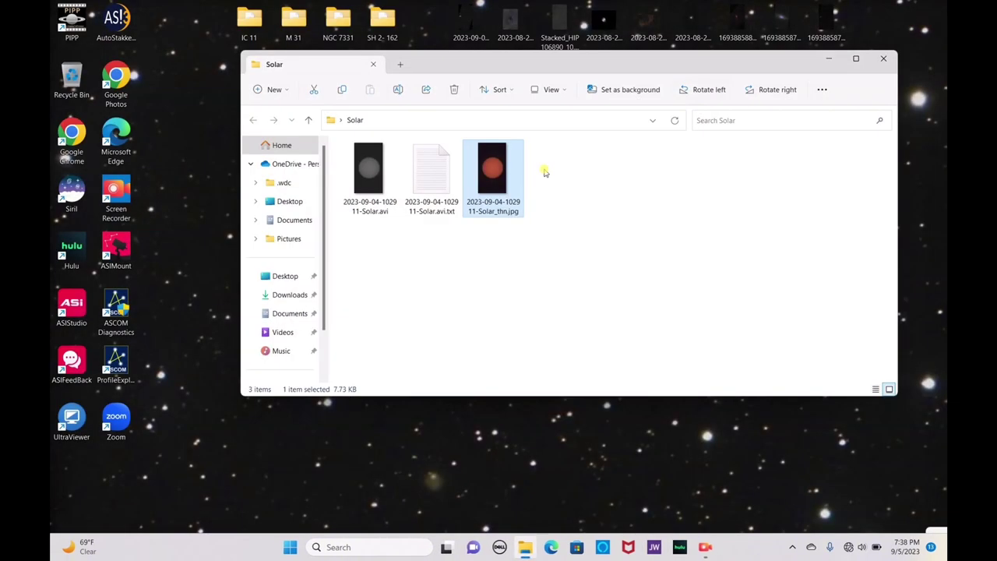
pyautogui.doubleClick(435, 199)
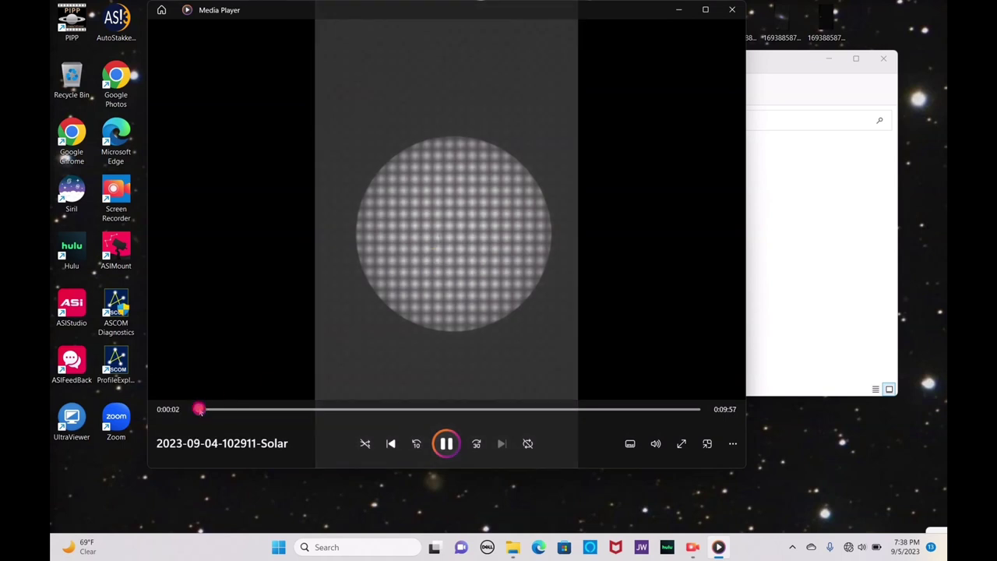
pyautogui.moveTo(199, 410); pyautogui.dragTo(460, 427)
pyautogui.moveTo(520, 415)
pyautogui.mouseDown()
pyautogui.moveTo(530, 411)
pyautogui.moveTo(510, 410)
pyautogui.mouseUp()
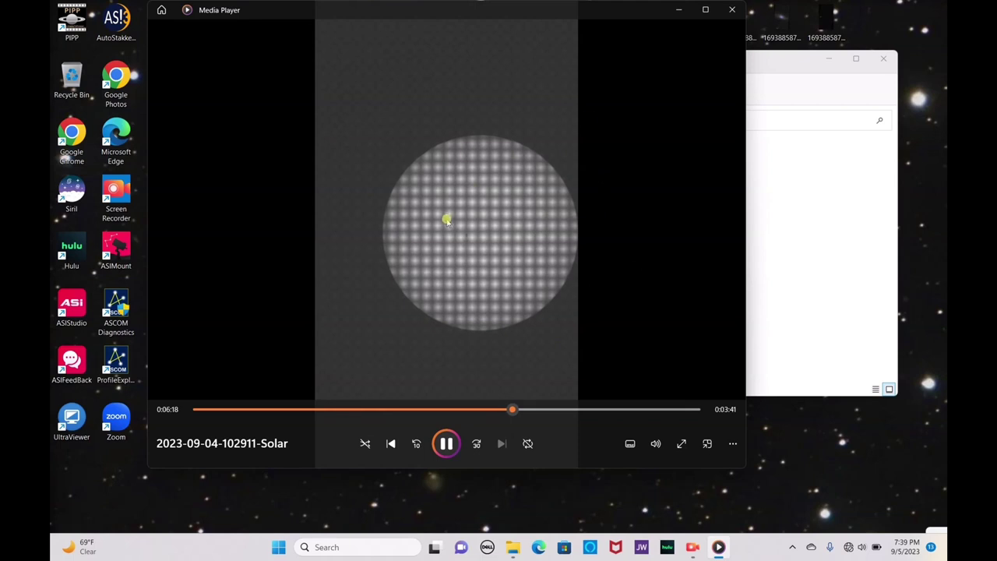
pyautogui.moveTo(547, 400); pyautogui.dragTo(403, 411)
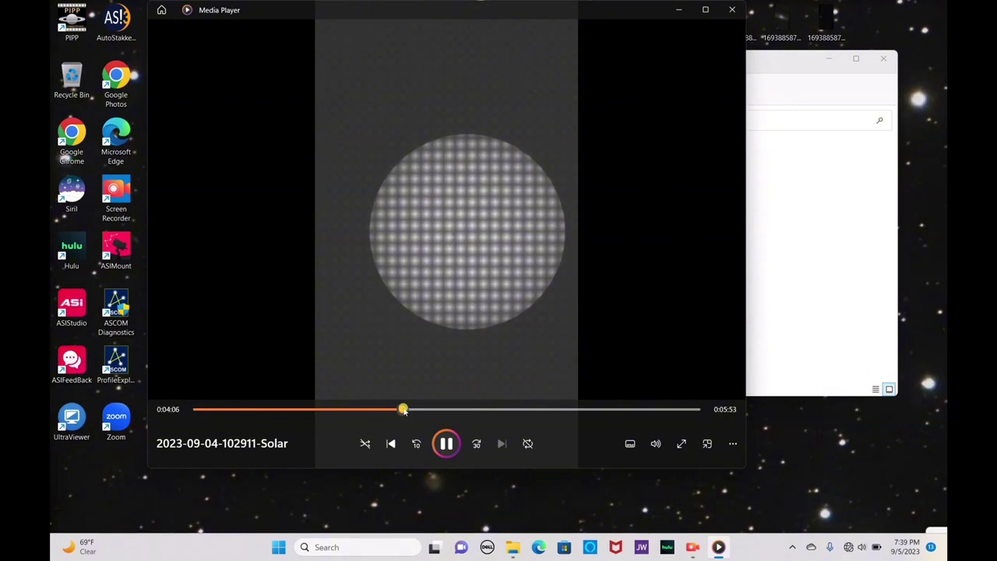
pyautogui.click(733, 9)
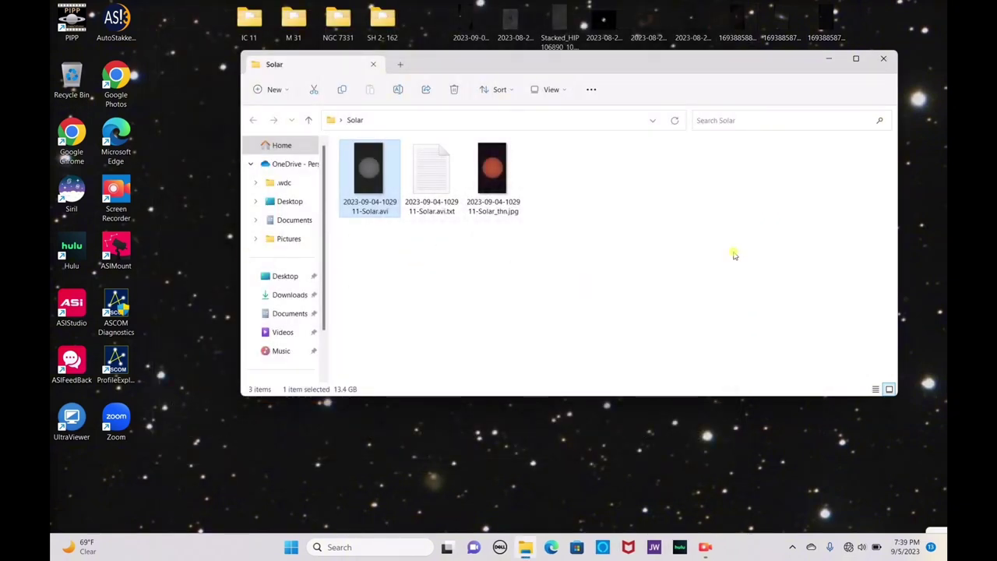
pyautogui.click(884, 59)
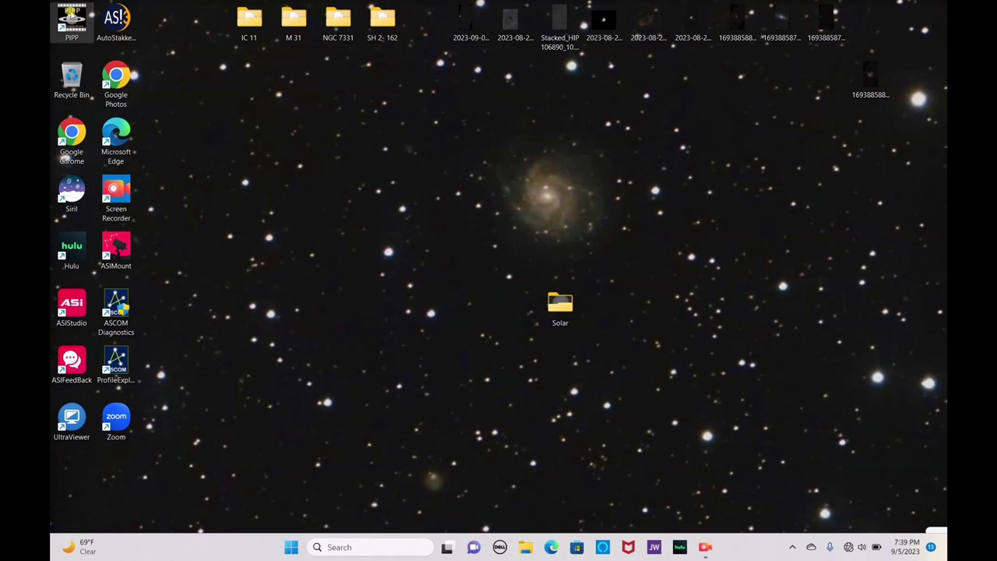
pyautogui.doubleClick(70, 15)
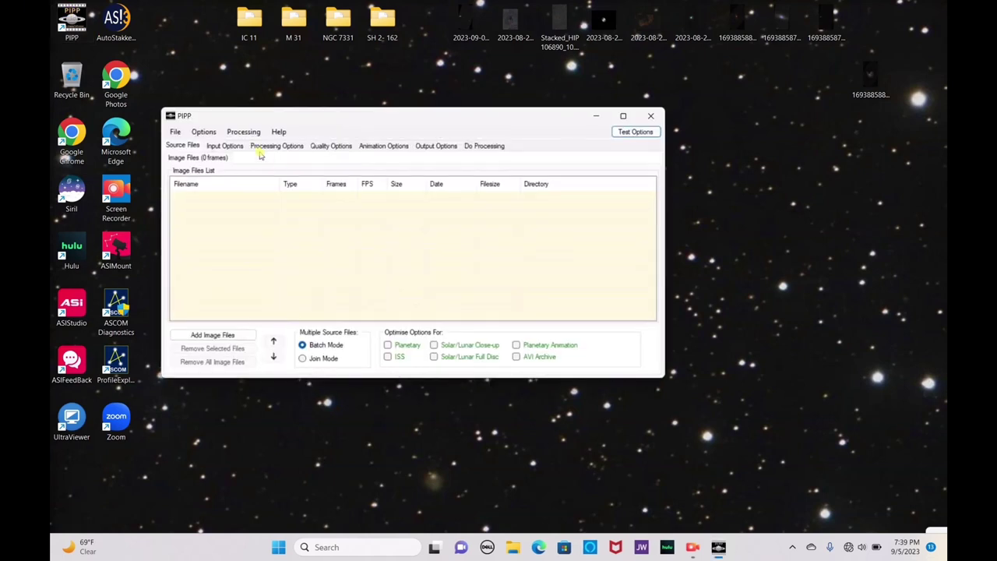
pyautogui.click(182, 136)
pyautogui.click(191, 147)
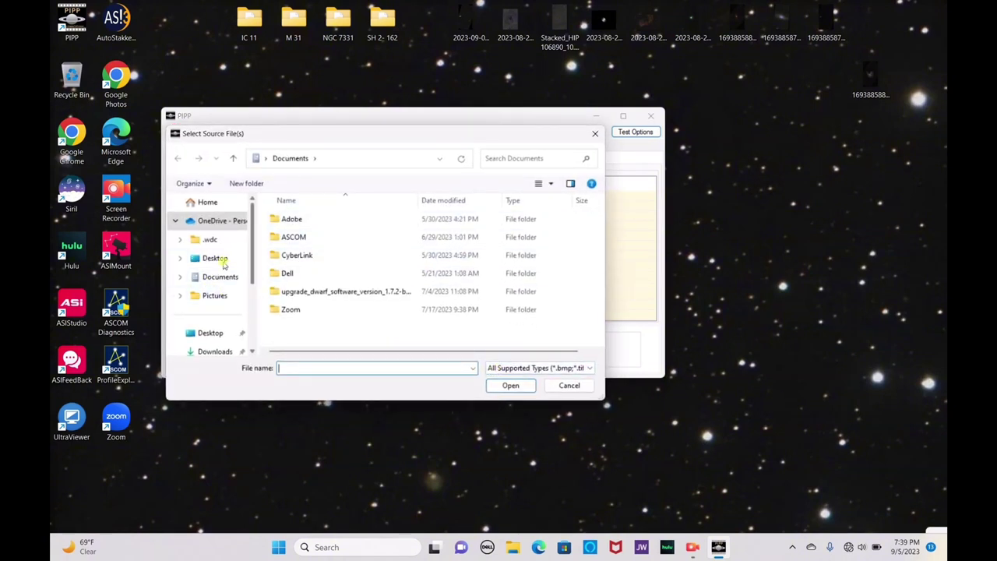
pyautogui.click(221, 258)
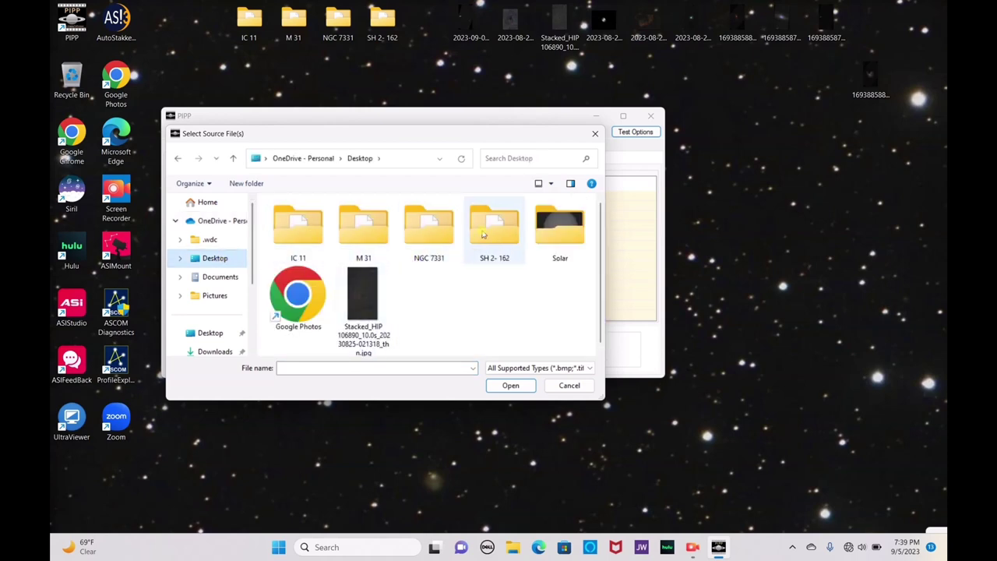
pyautogui.click(551, 235)
pyautogui.doubleClick(551, 235)
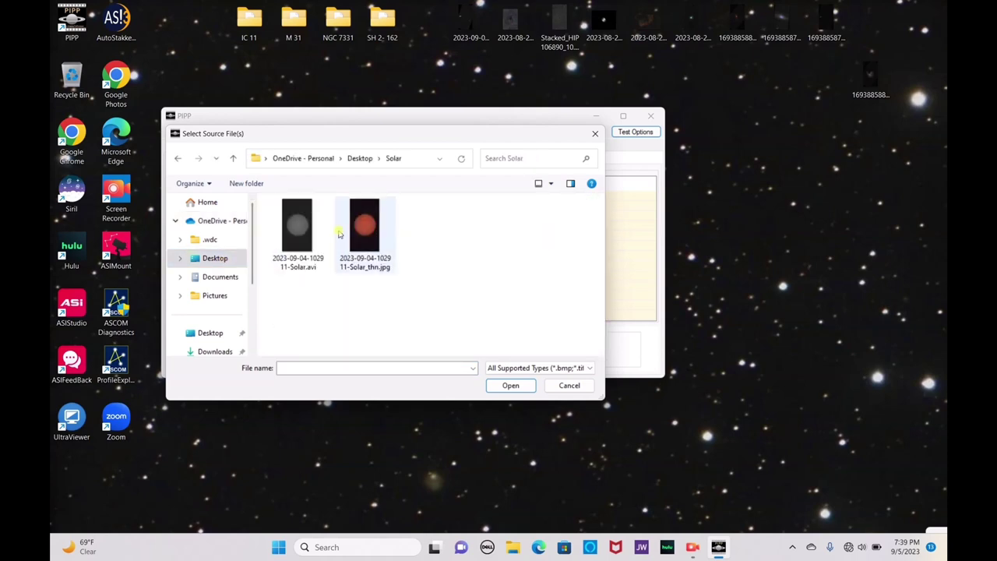
pyautogui.click(293, 224)
pyautogui.click(509, 384)
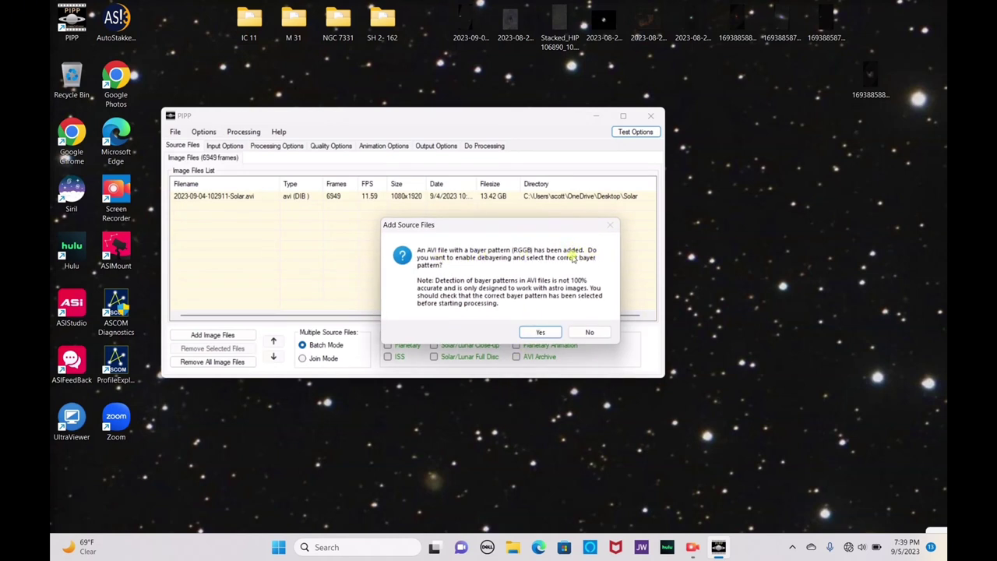
pyautogui.click(540, 332)
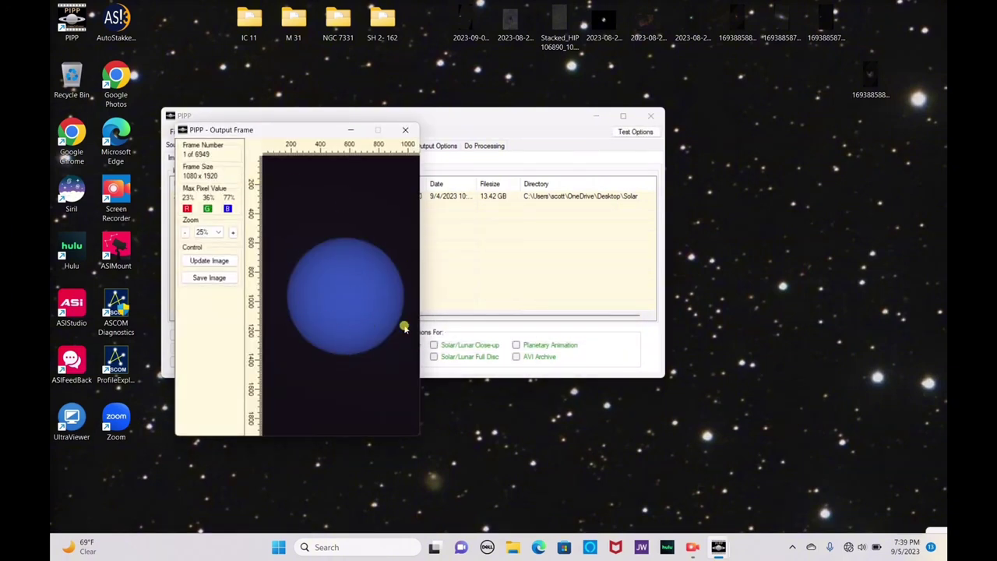
# Set the colour debayer pattern to BGGR and test it on the output frame preview, placed beside the main window.
pyautogui.moveTo(316, 130); pyautogui.dragTo(656, 156)
pyautogui.click(294, 146)
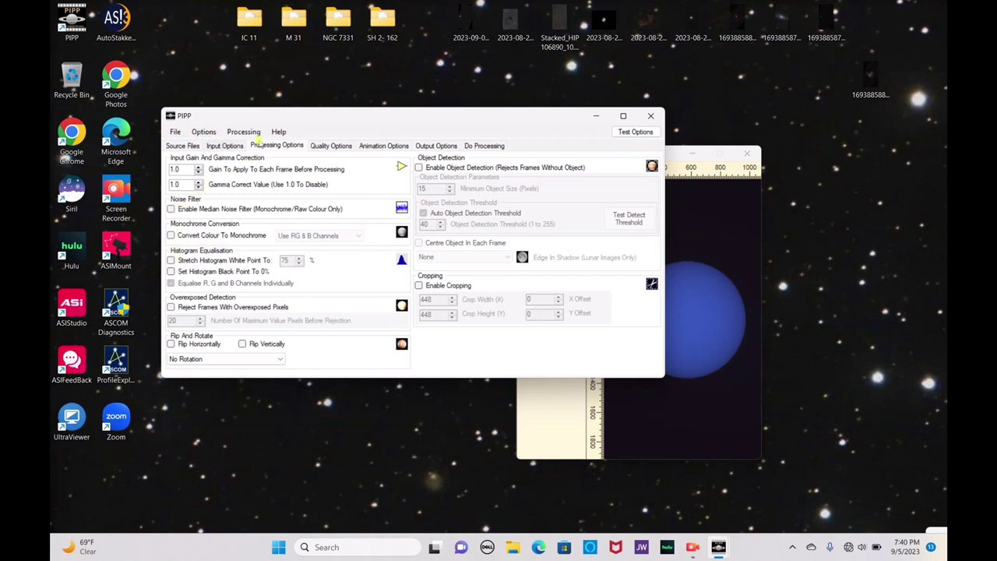
pyautogui.click(239, 149)
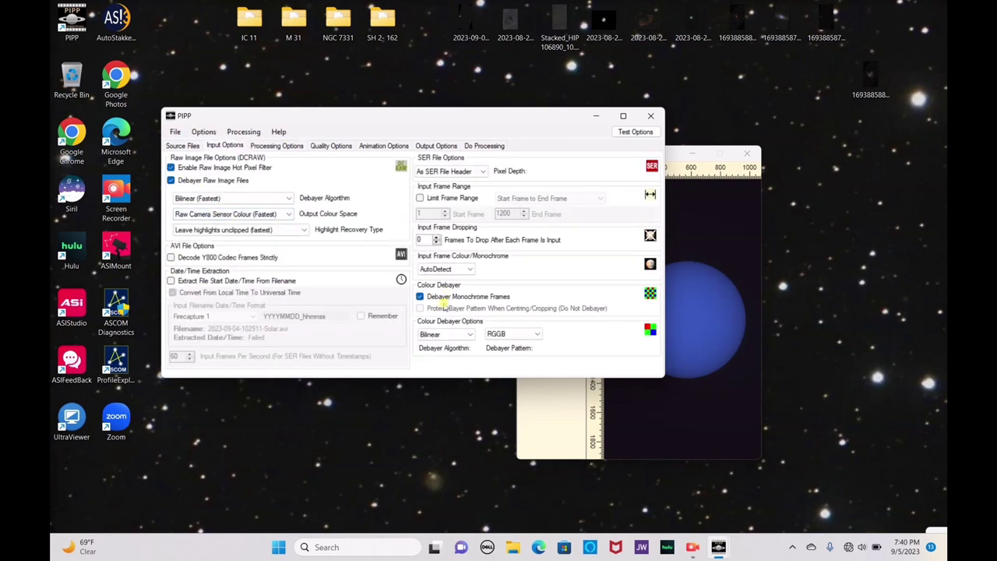
pyautogui.click(495, 335)
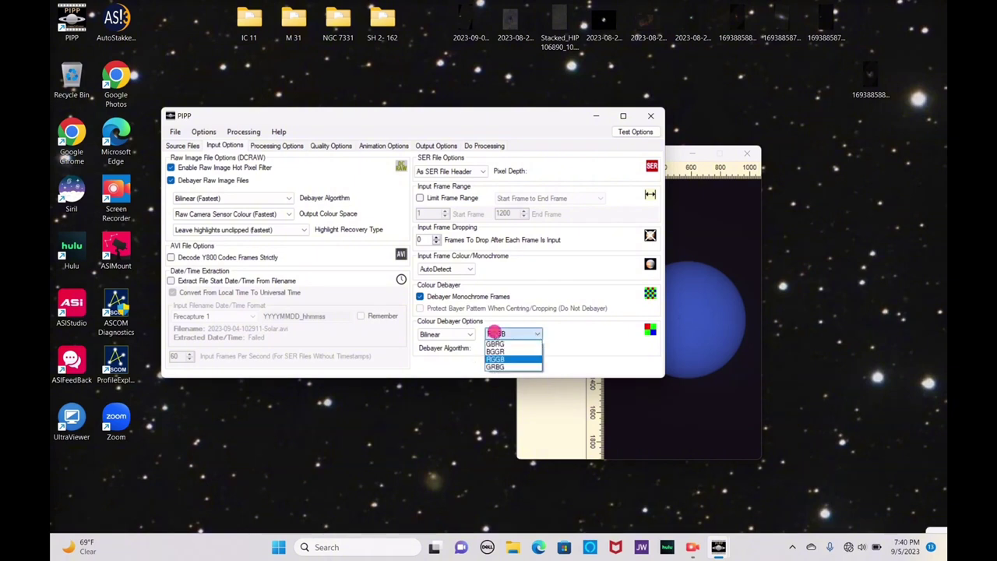
pyautogui.click(495, 352)
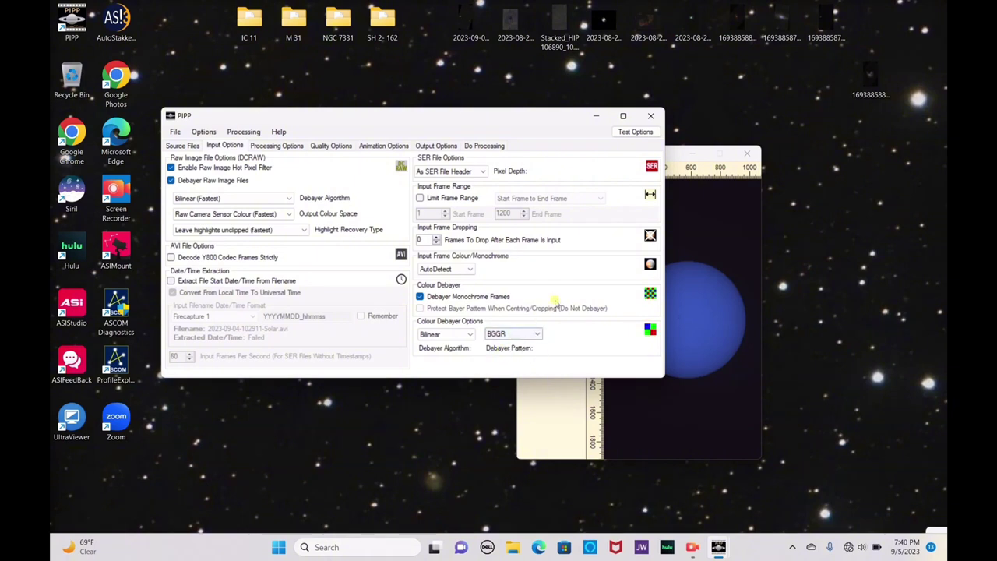
pyautogui.click(649, 136)
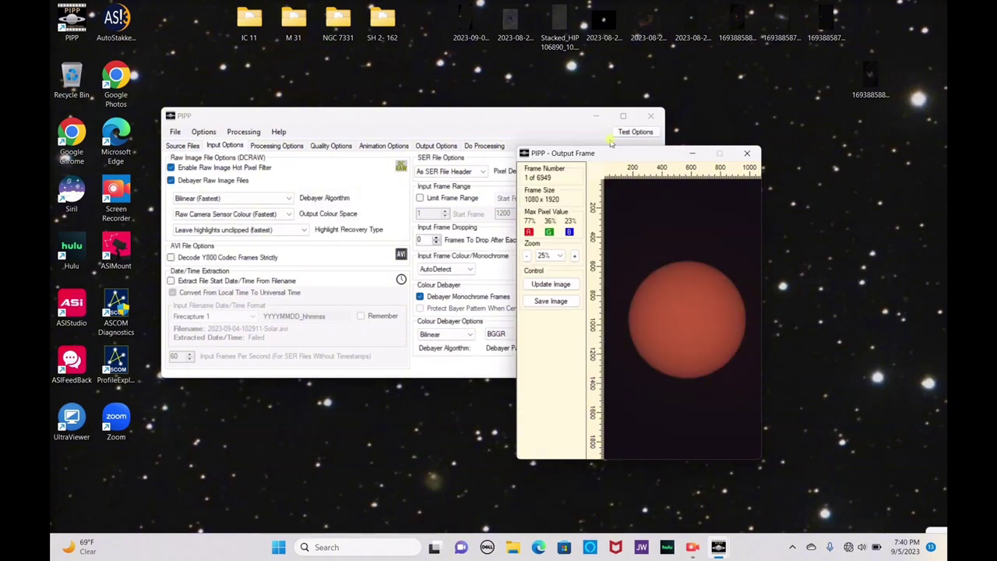
pyautogui.moveTo(607, 153); pyautogui.dragTo(729, 166)
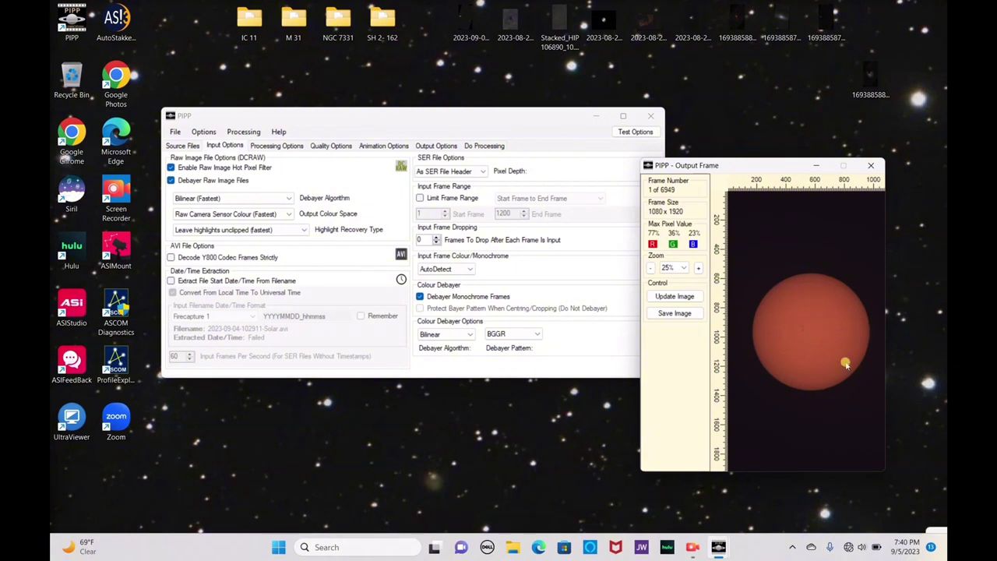
# Test the GRBG debayer pattern for comparison and return the pattern to BGGR with a refreshed preview.
pyautogui.click(497, 334)
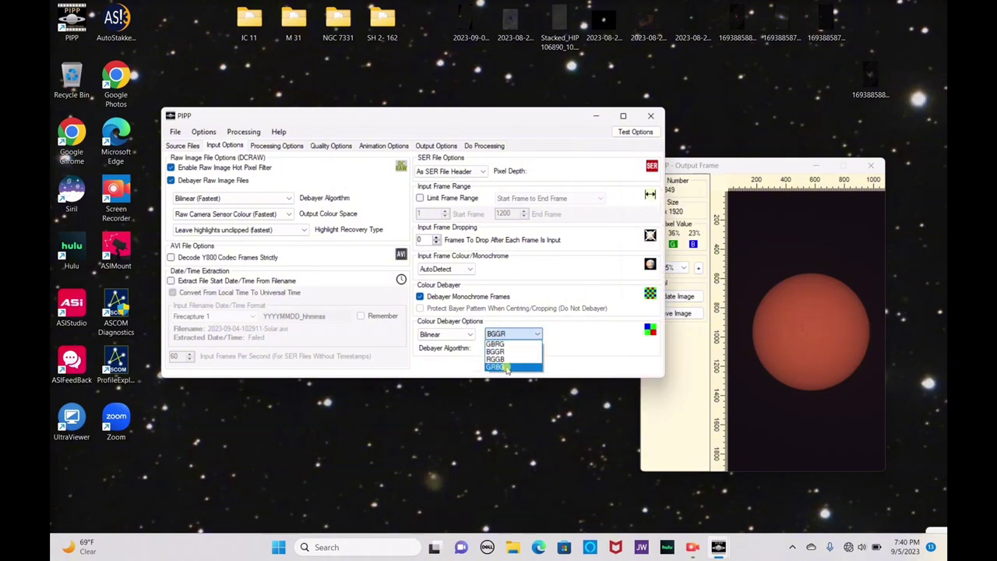
pyautogui.click(495, 366)
pyautogui.click(635, 132)
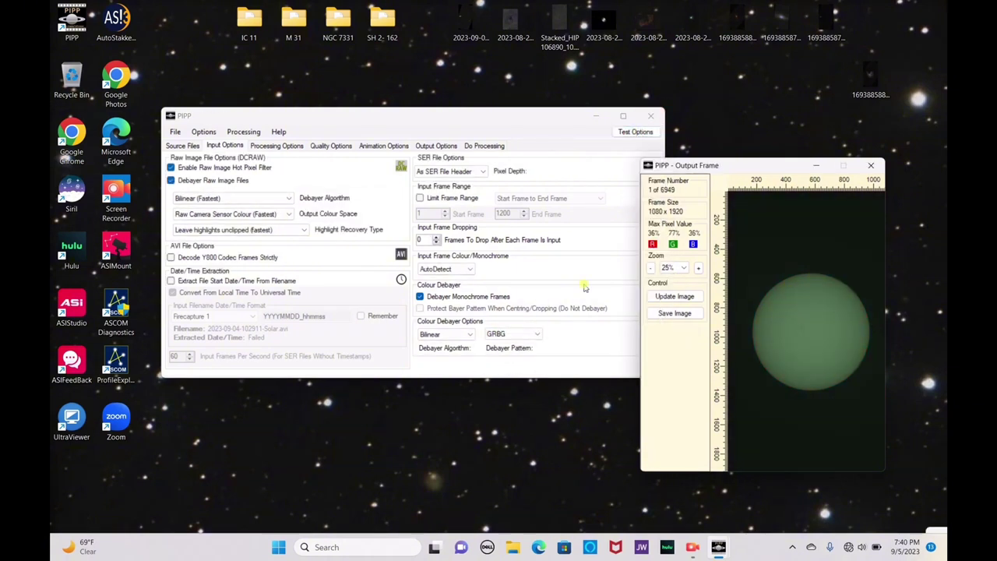
pyautogui.click(510, 333)
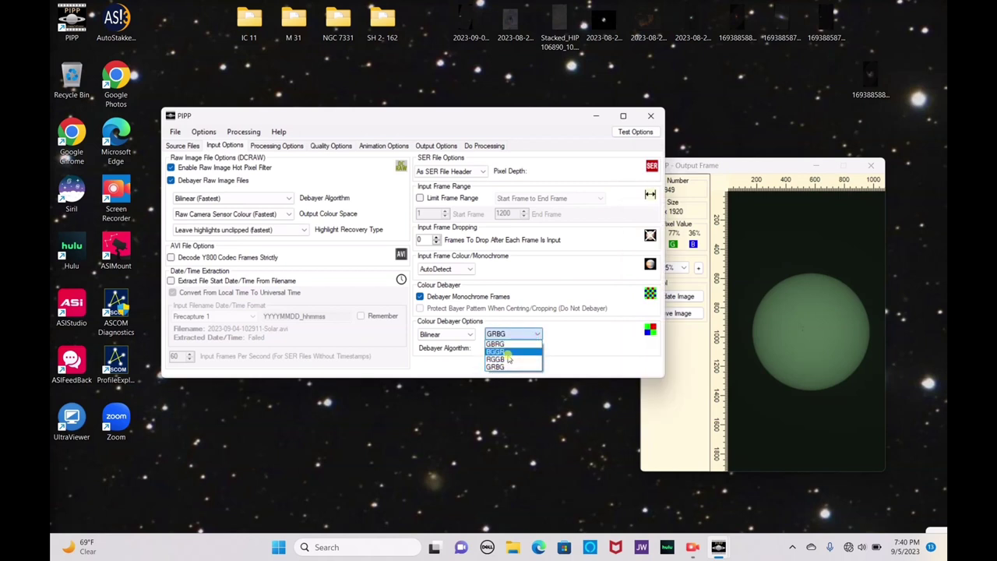
pyautogui.click(504, 352)
pyautogui.click(635, 131)
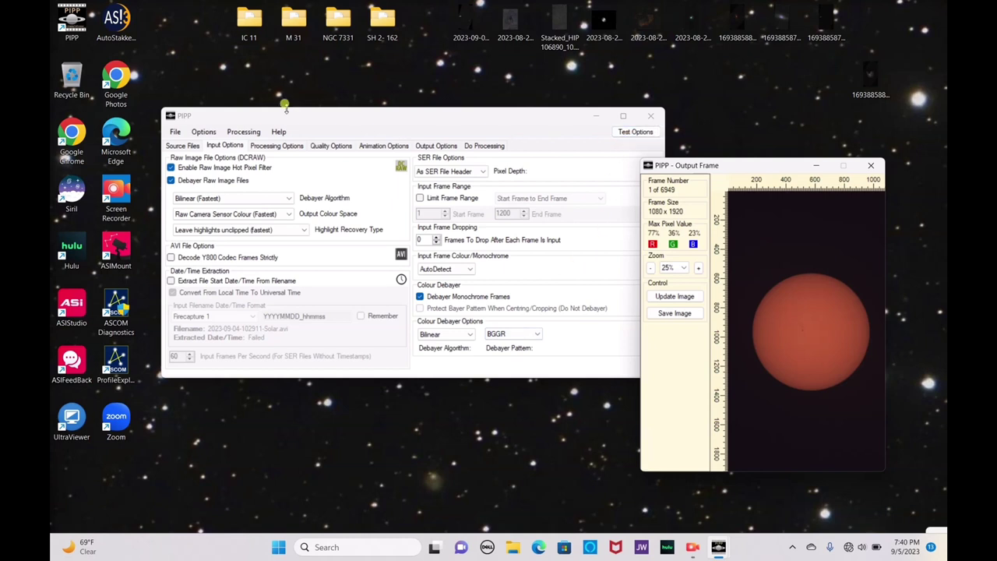
# Set the output format of the processed solar video to TIFF.
pyautogui.click(475, 145)
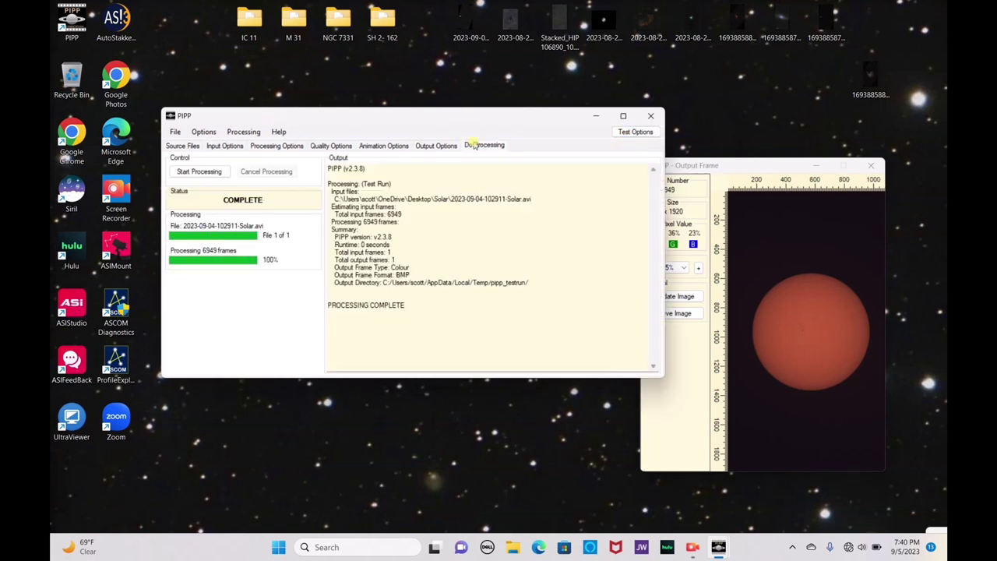
pyautogui.click(441, 146)
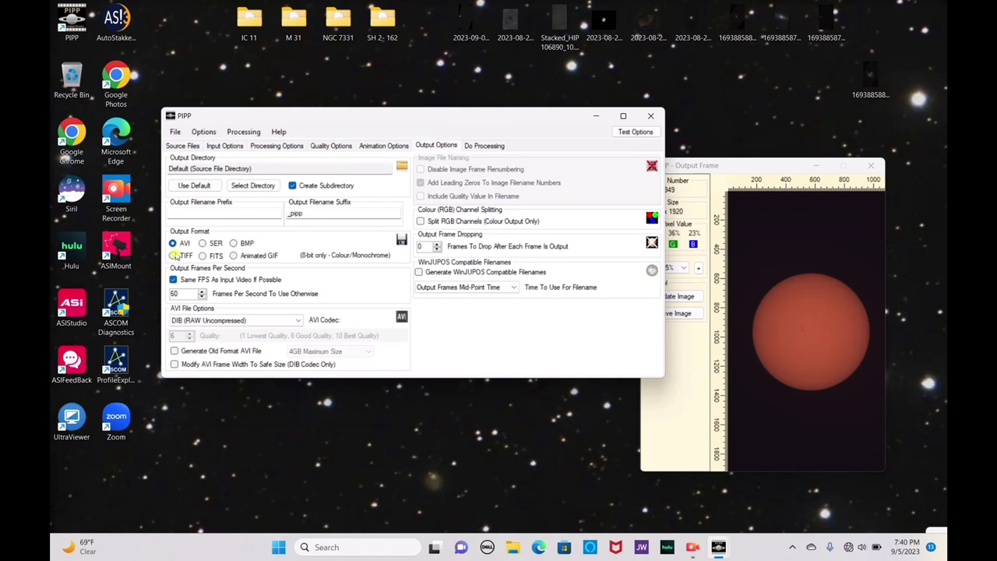
pyautogui.click(174, 255)
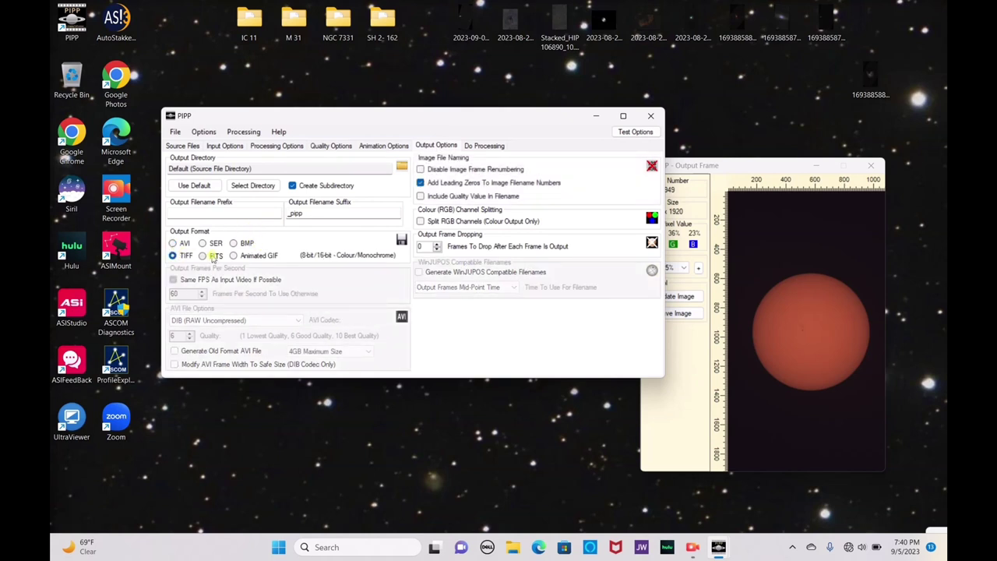
pyautogui.click(179, 243)
pyautogui.click(174, 255)
# Recheck the output options and start processing the solar AVI into individual frames.
pyautogui.click(483, 144)
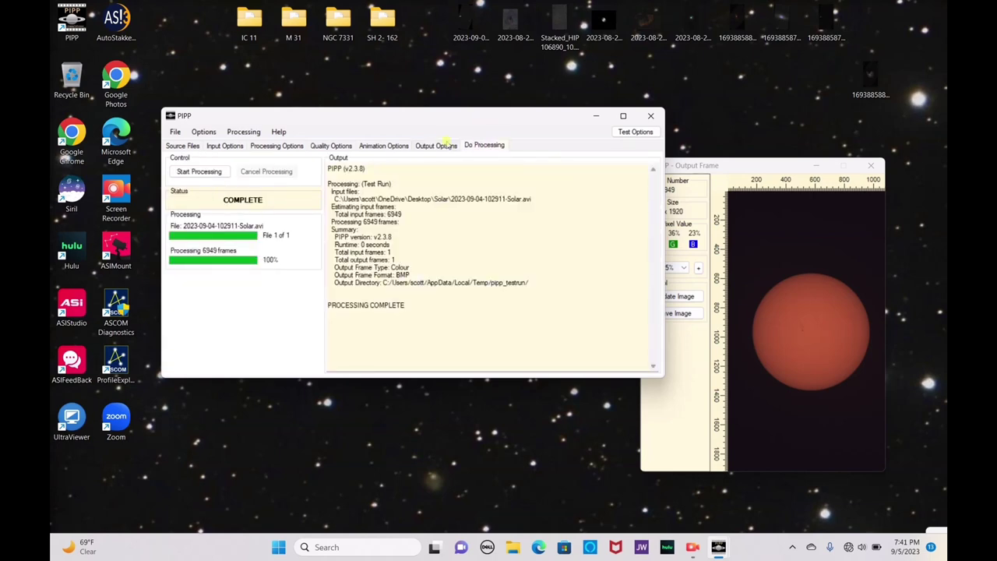
pyautogui.click(438, 145)
pyautogui.click(476, 145)
pyautogui.click(204, 172)
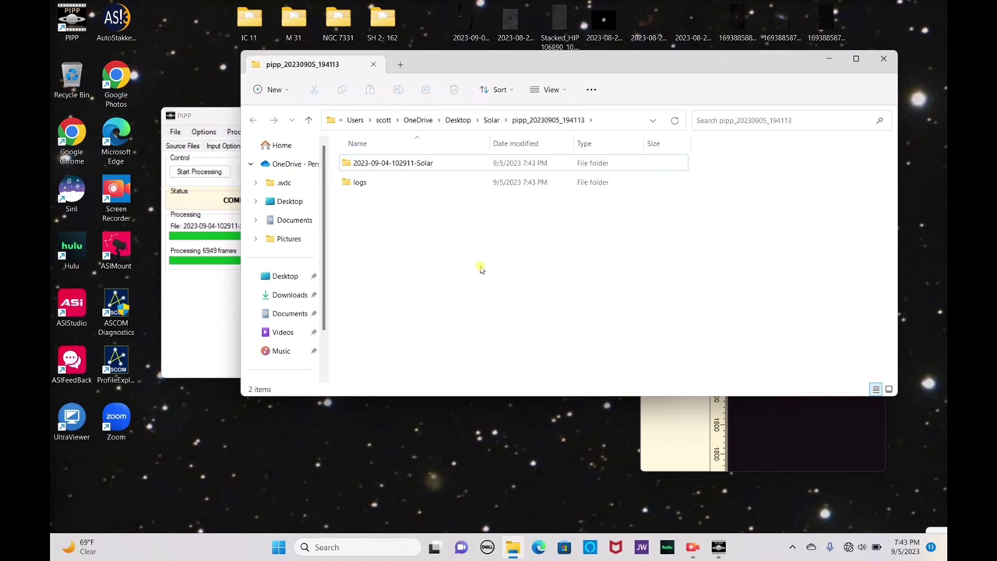
pyautogui.click(399, 168)
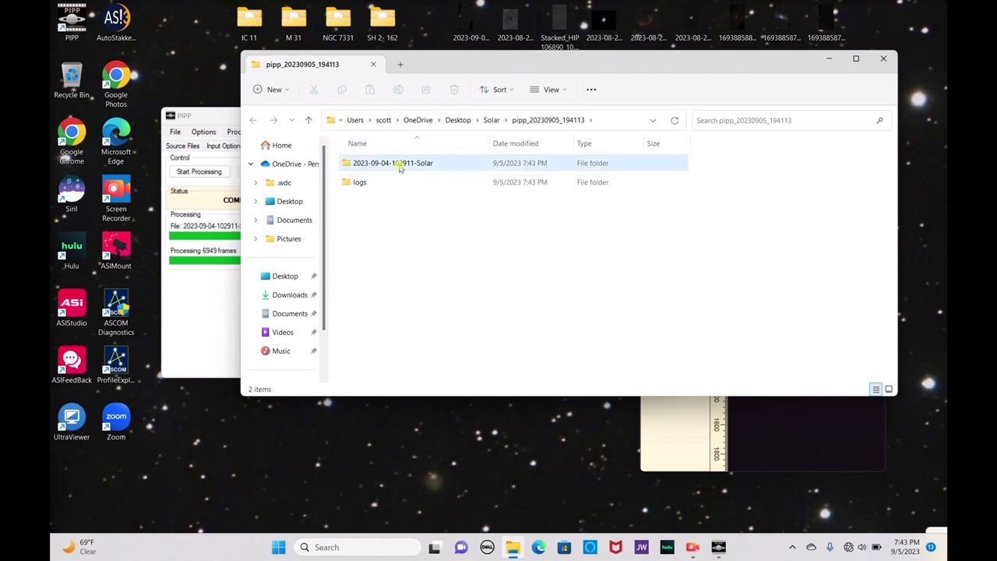
pyautogui.doubleClick(399, 166)
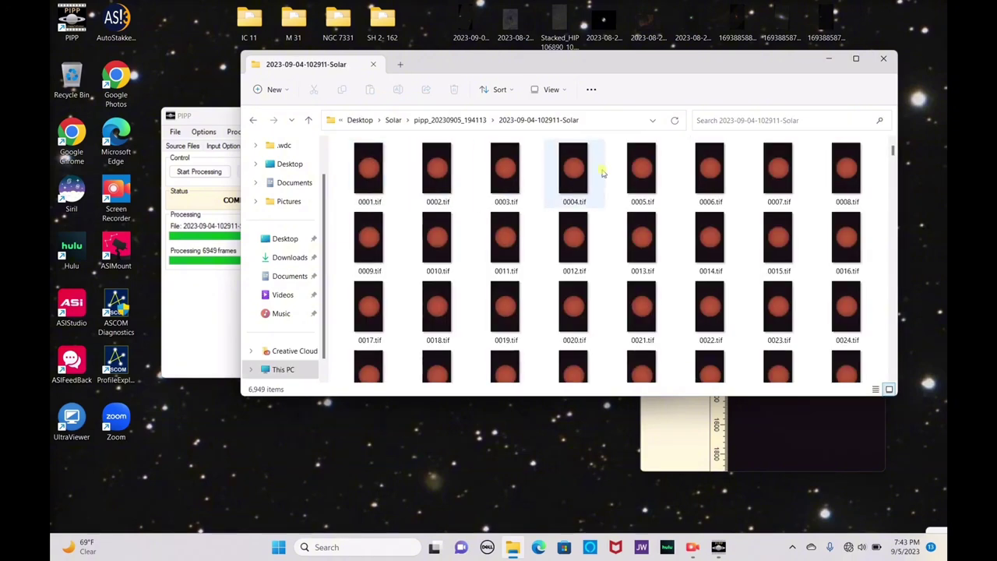
pyautogui.moveTo(893, 152); pyautogui.dragTo(892, 313)
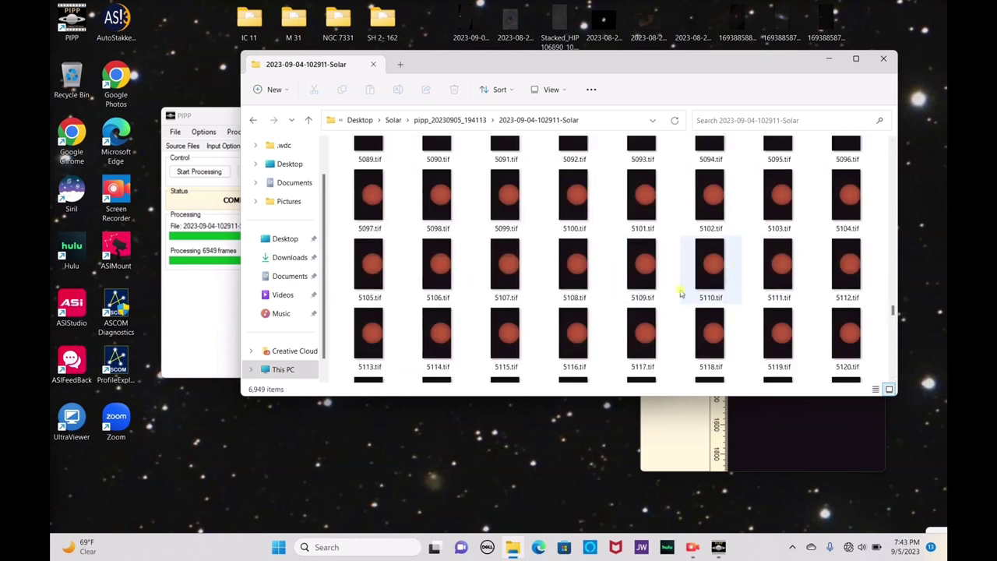
pyautogui.click(830, 61)
# Try the AutoStakkert desktop shortcut and open the AutoStakkert_3.1.4_x64 folder in Downloads.
pyautogui.click(117, 22)
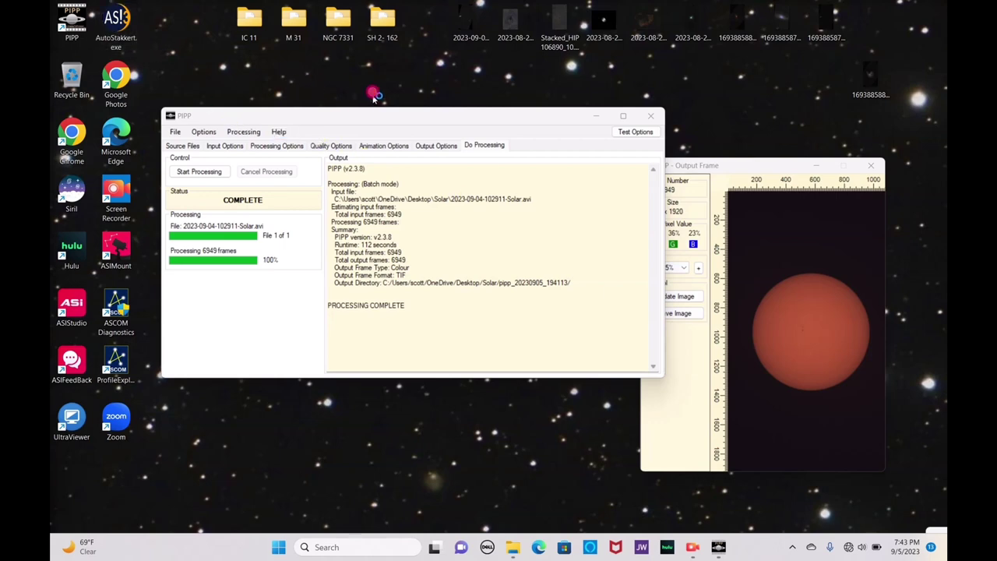
pyautogui.click(507, 546)
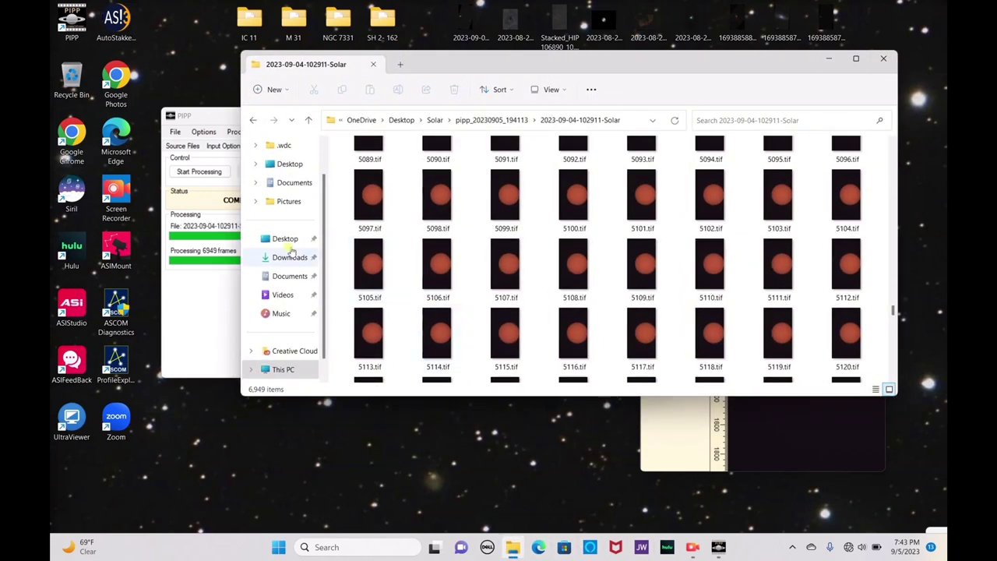
pyautogui.click(290, 182)
pyautogui.click(289, 167)
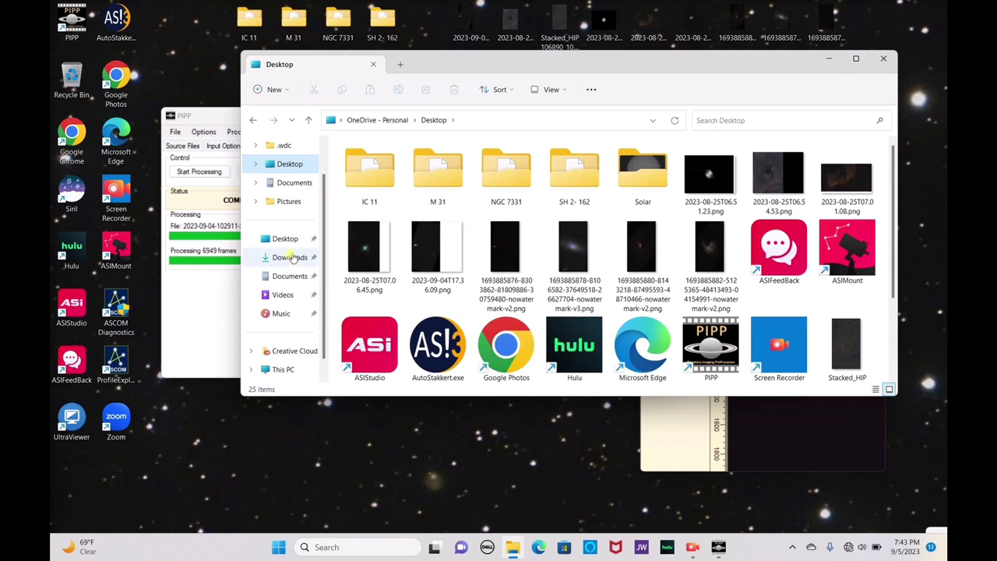
pyautogui.click(290, 257)
pyautogui.doubleClick(393, 182)
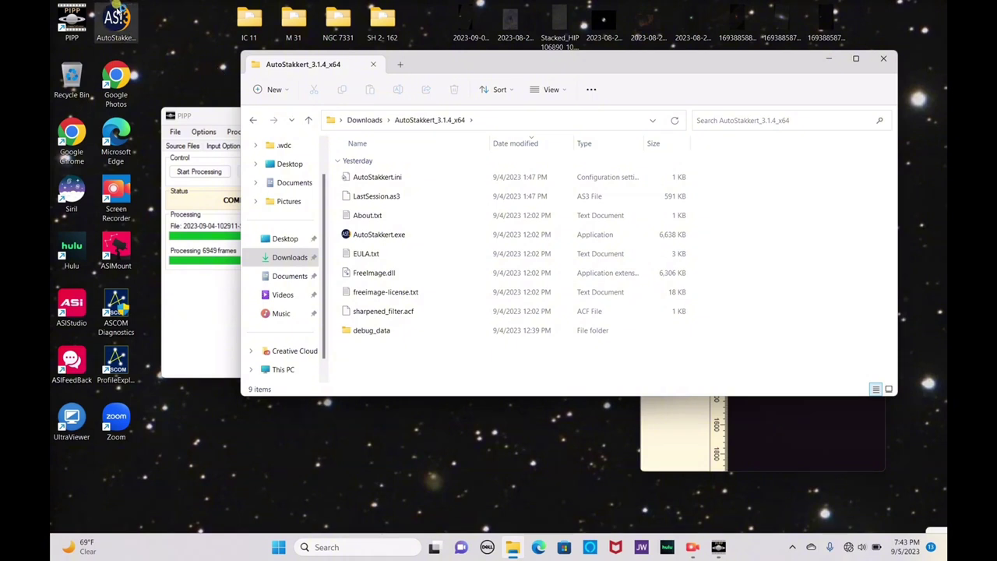
# Launch AutoStakkert.exe from the AutoStakkert_3.1.4_x64 folder, dismissing the system error dialog.
pyautogui.doubleClick(422, 234)
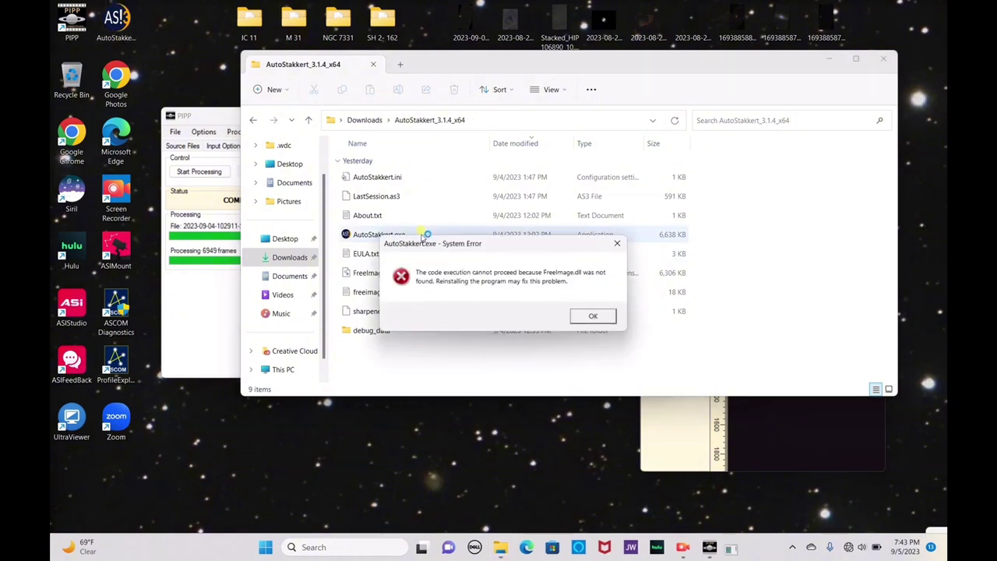
pyautogui.click(605, 316)
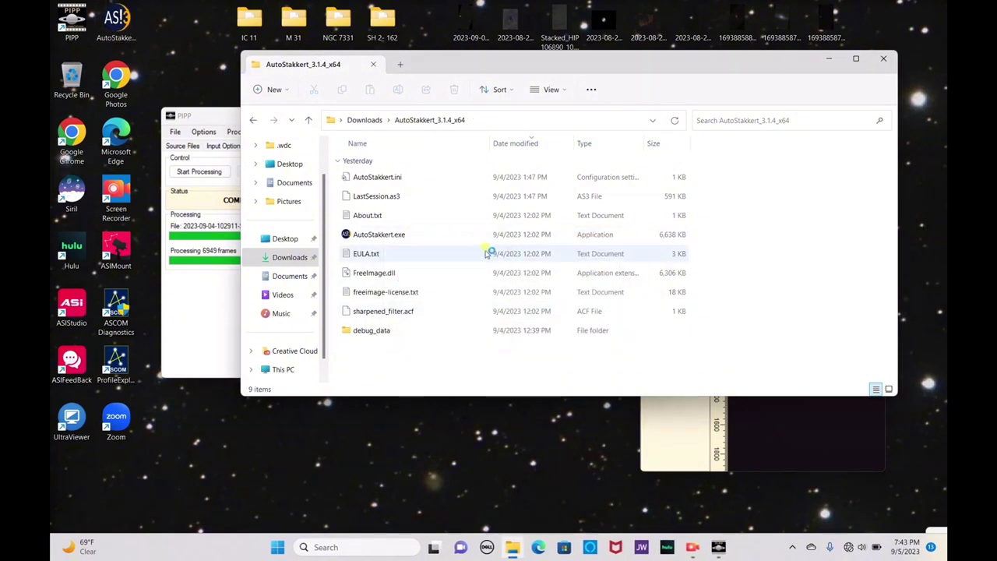
pyautogui.doubleClick(452, 234)
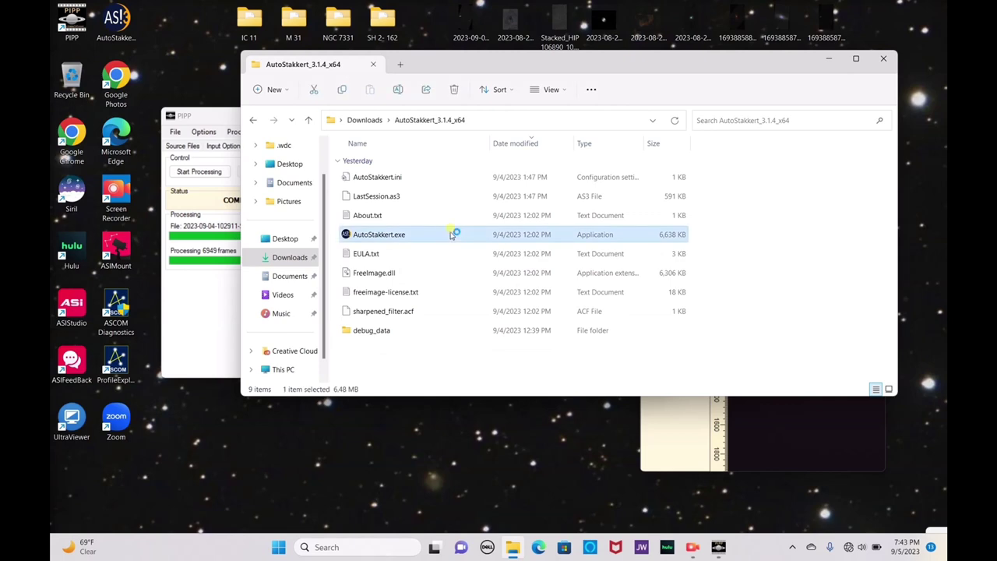
pyautogui.click(363, 233)
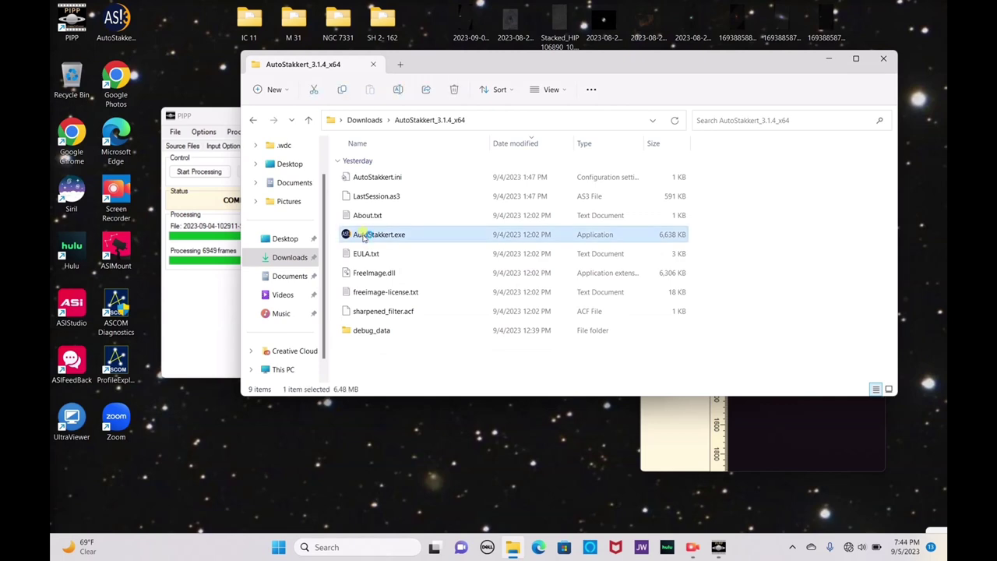
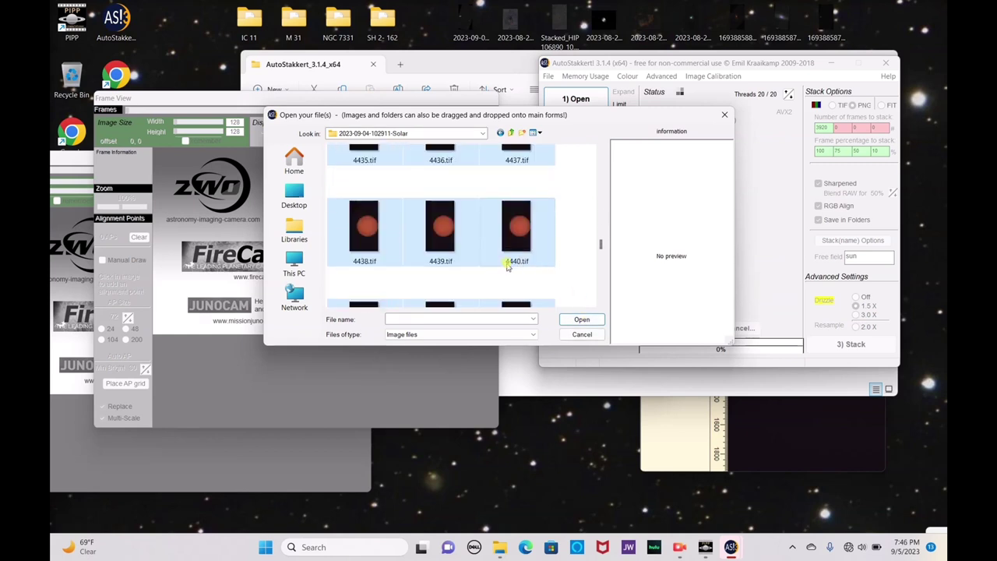
pyautogui.click(580, 320)
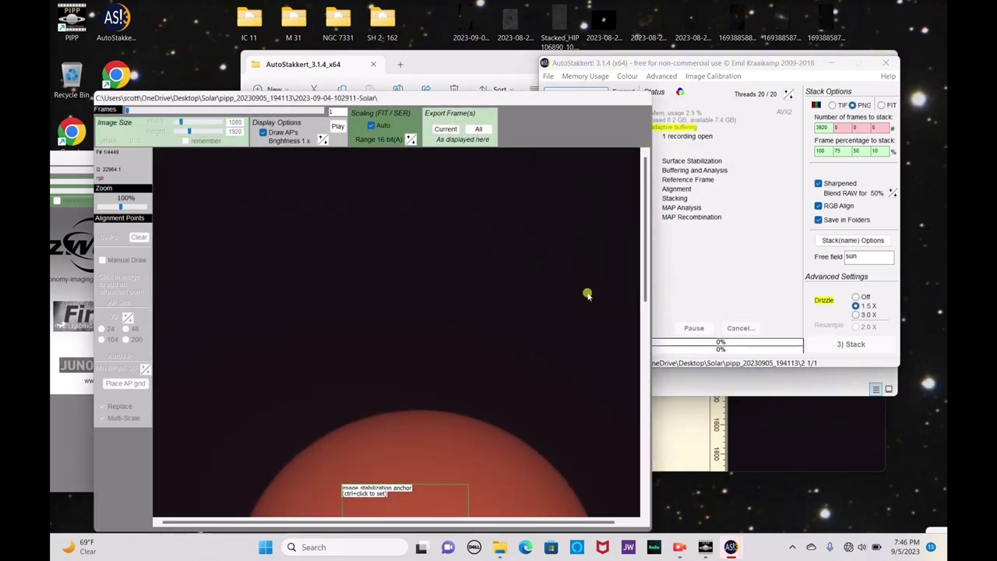
pyautogui.moveTo(491, 102); pyautogui.dragTo(429, 12)
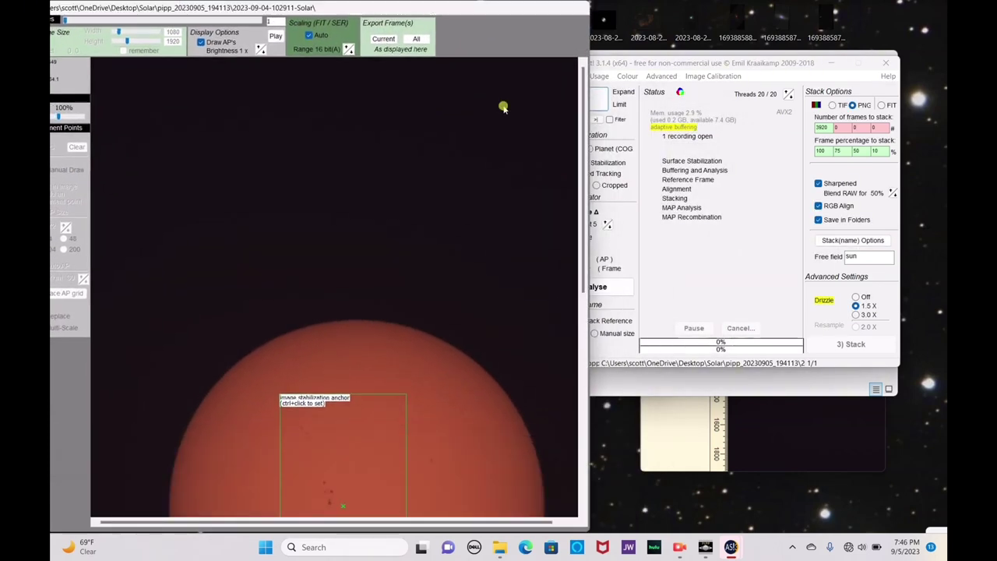
pyautogui.moveTo(582, 277); pyautogui.dragTo(584, 321)
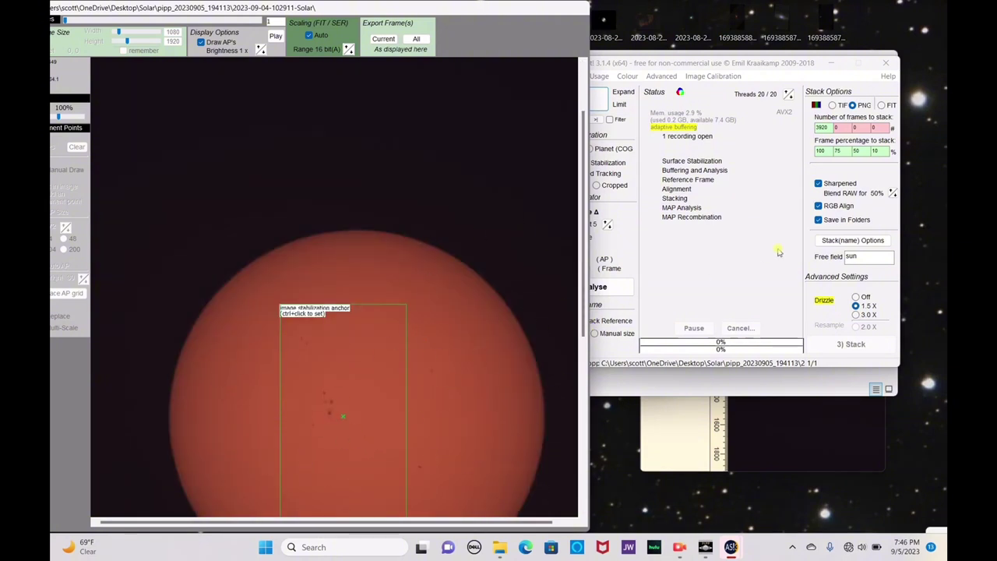
# Analyse the loaded solar frames with Surface stabilization and Improved Tracking enabled.
pyautogui.click(724, 288)
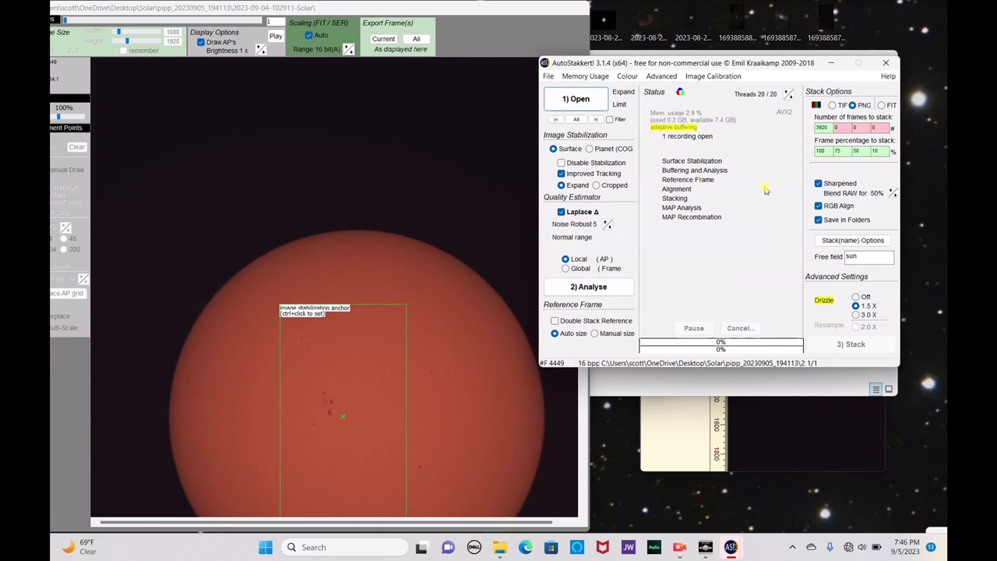
pyautogui.click(561, 174)
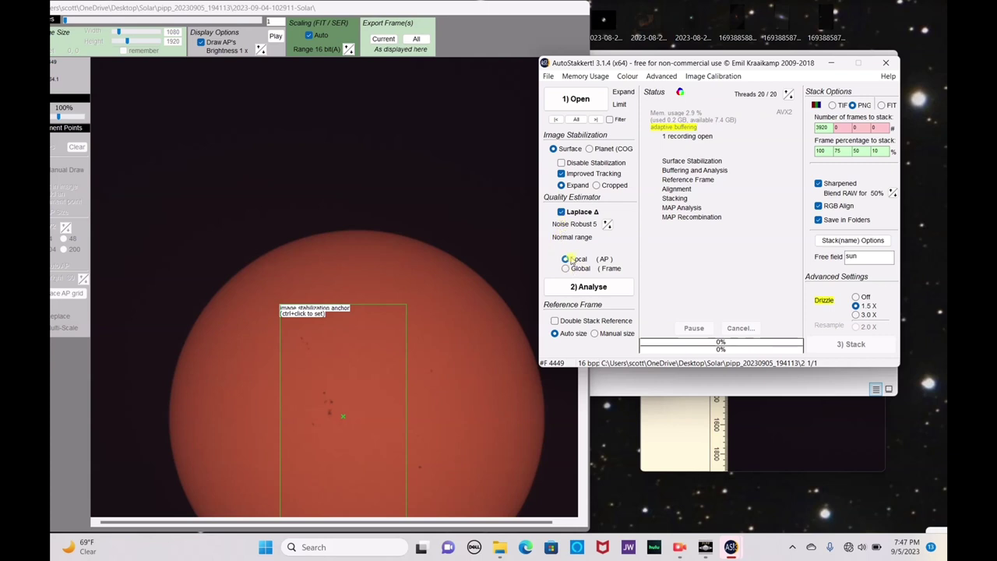
pyautogui.click(594, 288)
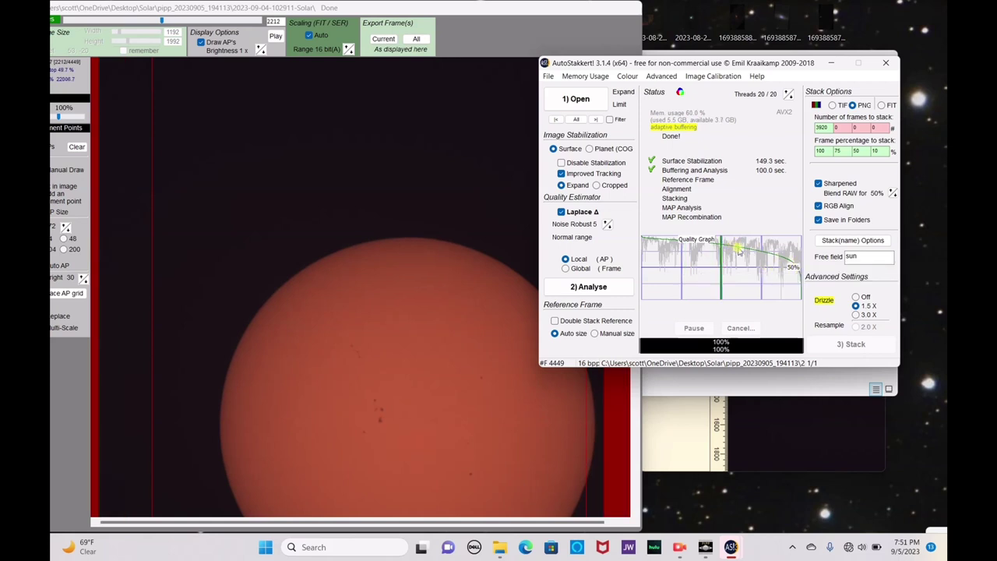
# Compare frame quality at several points along the quality graph, ending where the curve reaches the 50% line.
pyautogui.click(775, 260)
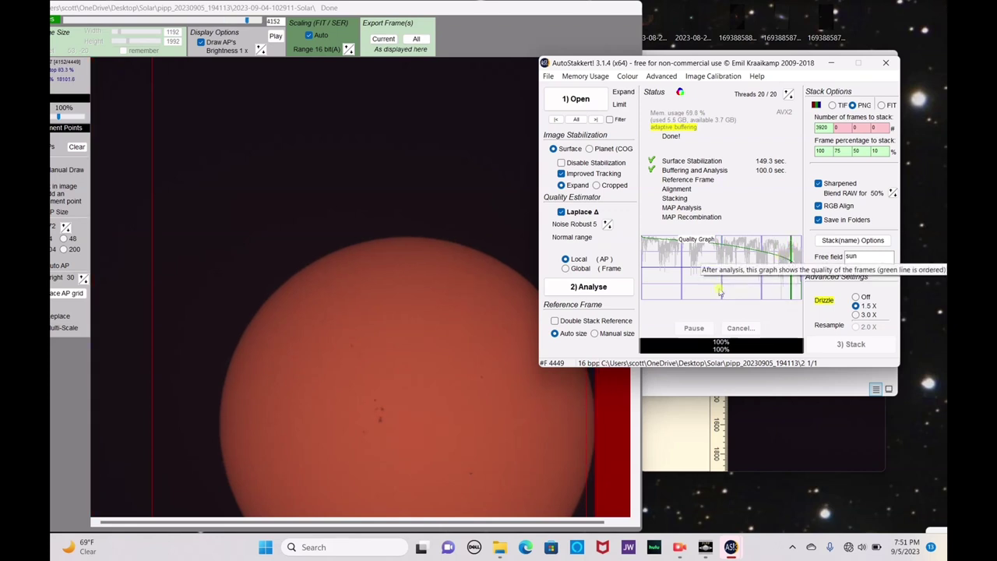
pyautogui.click(737, 249)
pyautogui.click(710, 244)
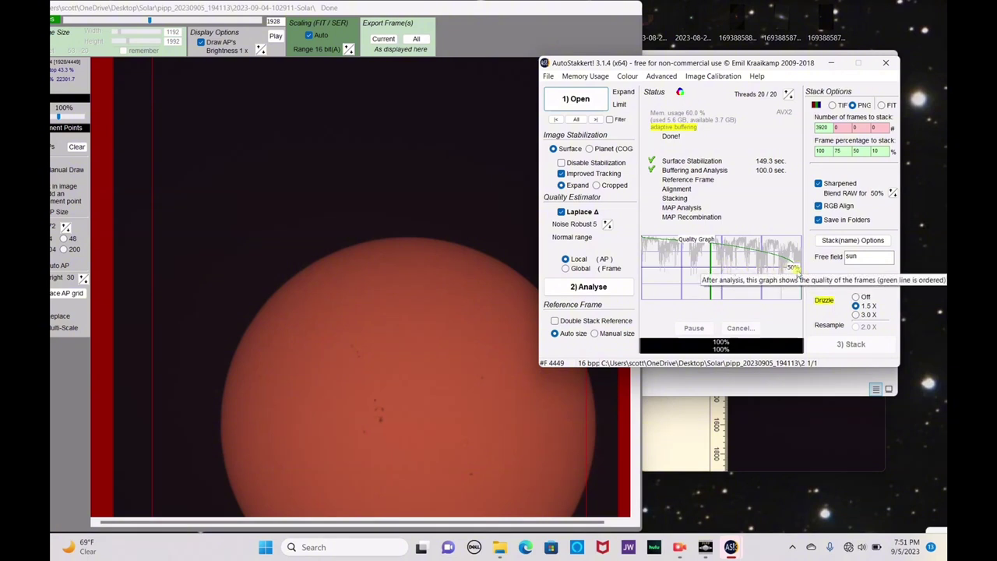
pyautogui.click(795, 267)
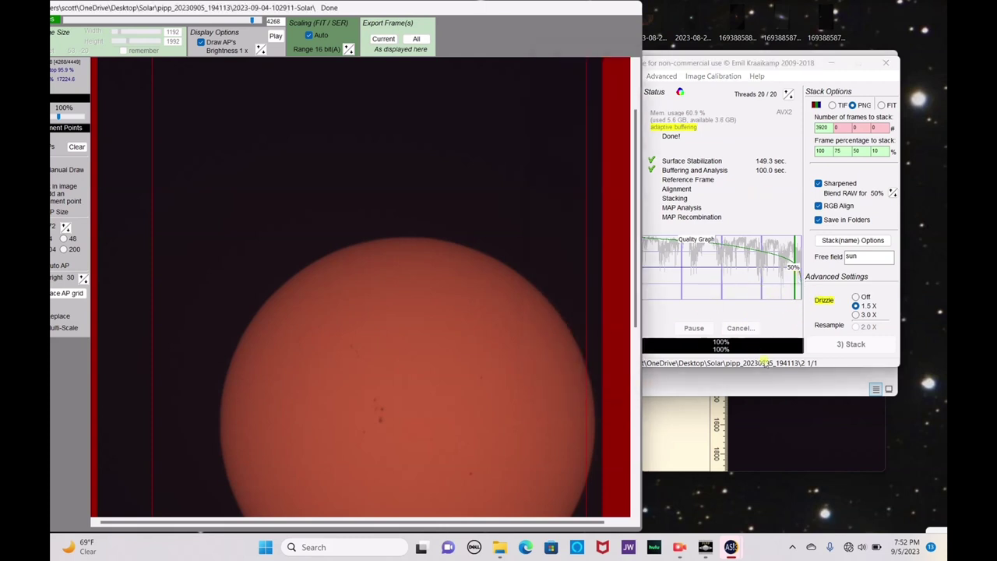
# Set the first number of frames to stack to 4268, matching the frame number chosen on the quality graph.
pyautogui.click(733, 187)
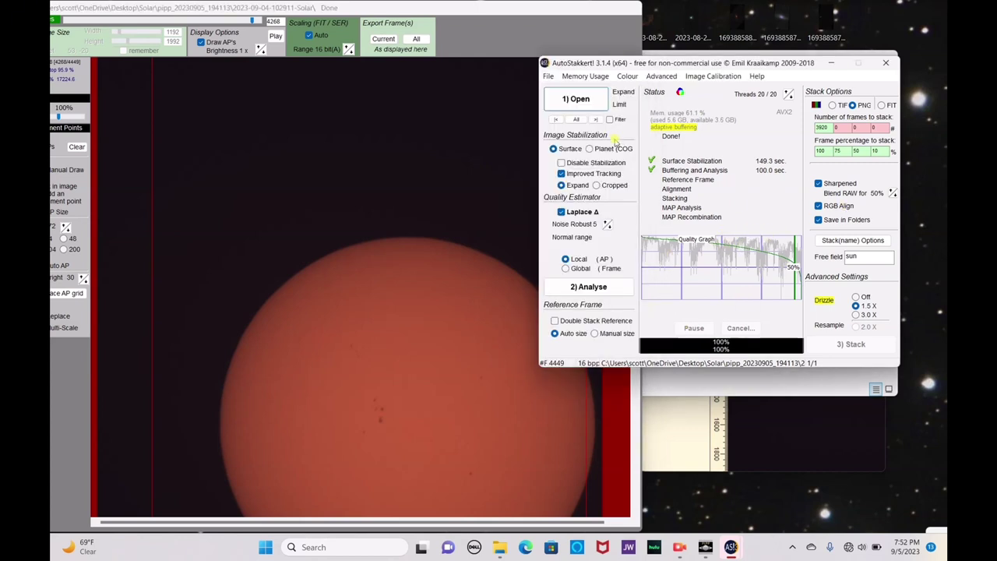
pyautogui.click(274, 22)
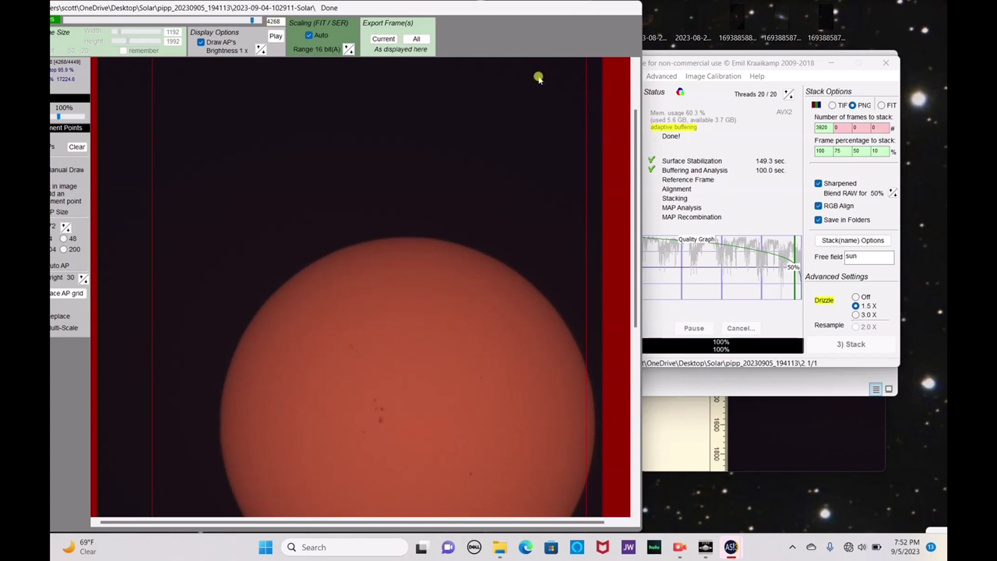
pyautogui.click(824, 126)
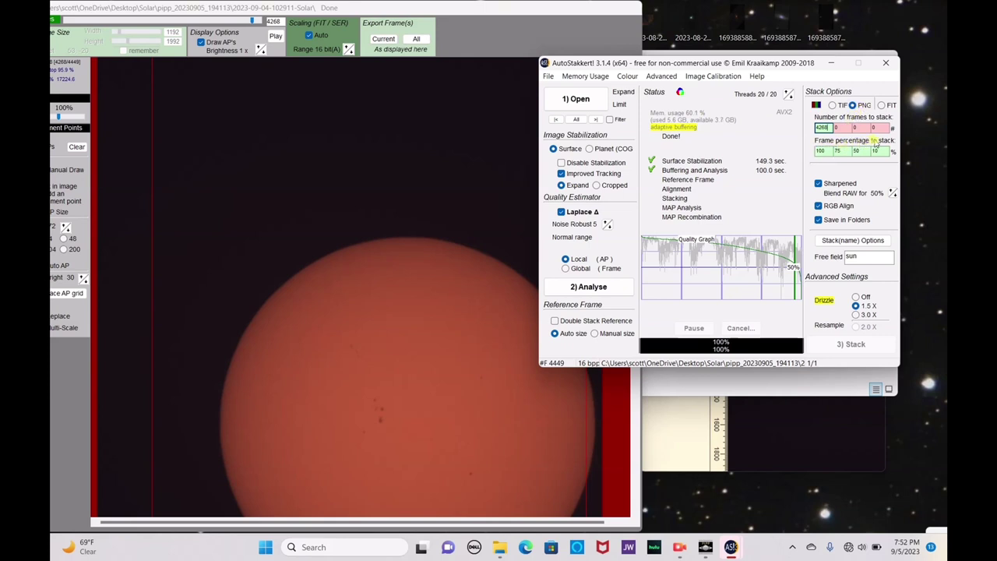
# Review the frame percentages to stack and re-enter the first one as 100.
pyautogui.click(839, 151)
pyautogui.doubleClick(824, 152)
pyautogui.click(847, 151)
pyautogui.press('Tab')
pyautogui.click(824, 150)
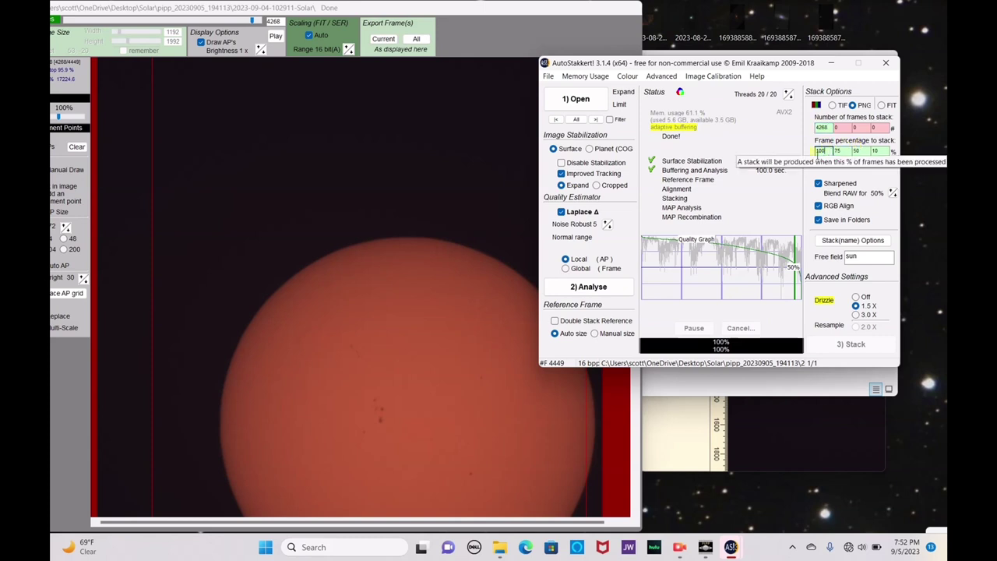
pyautogui.press('BackSpace')
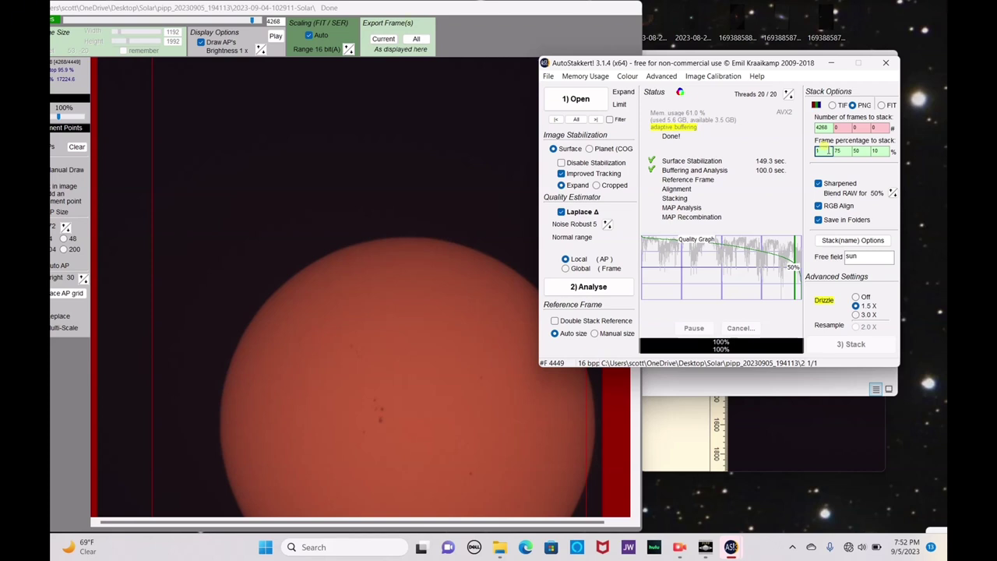
pyautogui.write('00')
pyautogui.press('Tab')
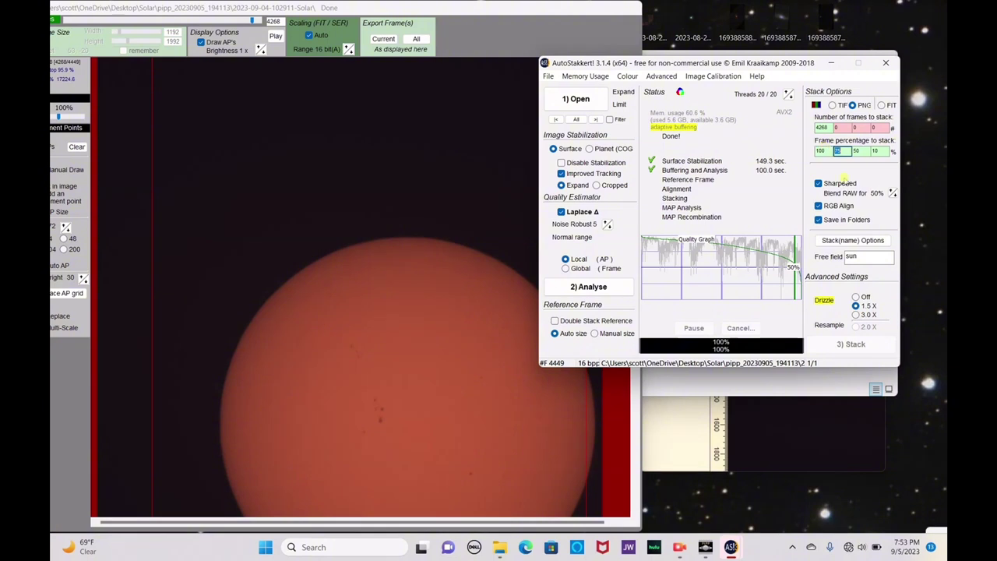
pyautogui.doubleClick(879, 151)
# Enter "sun" as the free field text for the stack name and set Drizzle to 3.0 X.
pyautogui.click(850, 256)
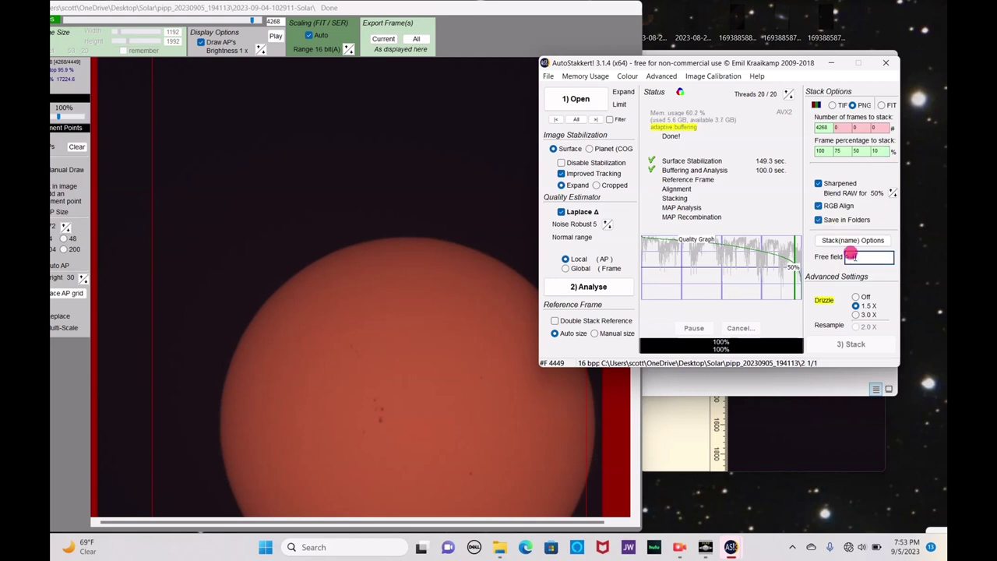
pyautogui.write('sun')
pyautogui.doubleClick(856, 257)
pyautogui.click(855, 306)
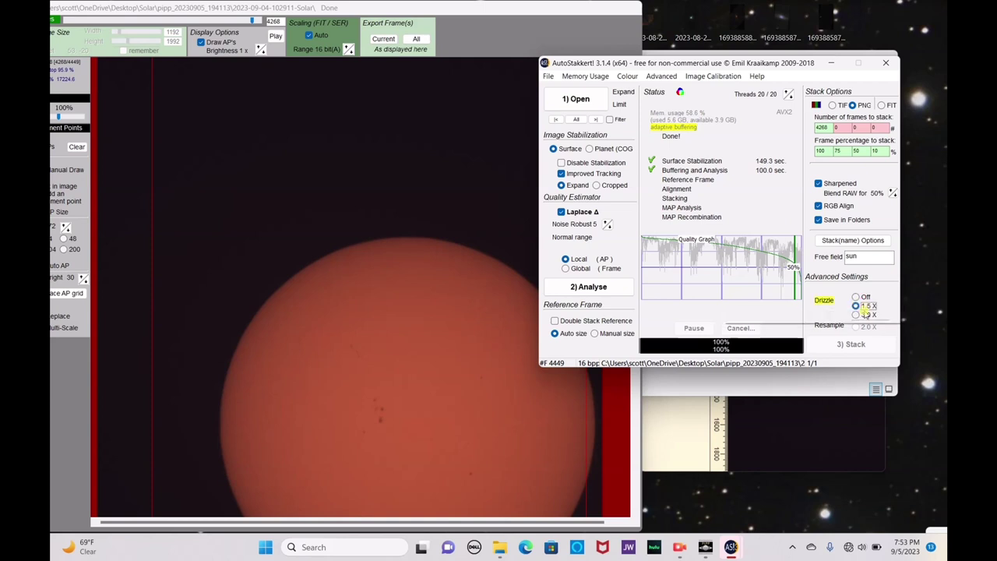
pyautogui.click(857, 314)
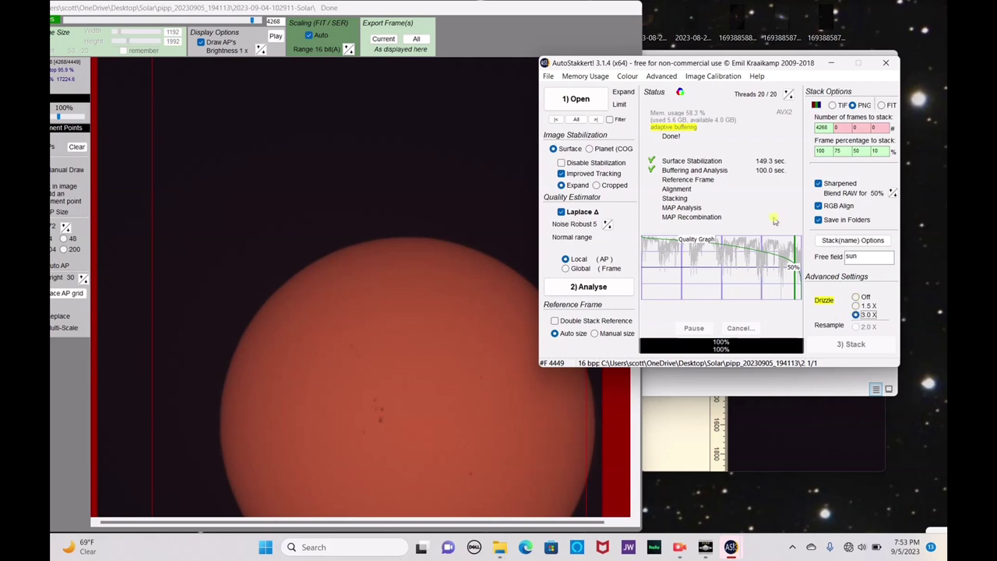
# Bring the frame view clear of the main window and place an automatic alignment point grid over the Sun.
pyautogui.moveTo(782, 61); pyautogui.dragTo(813, 55)
pyautogui.click(531, 53)
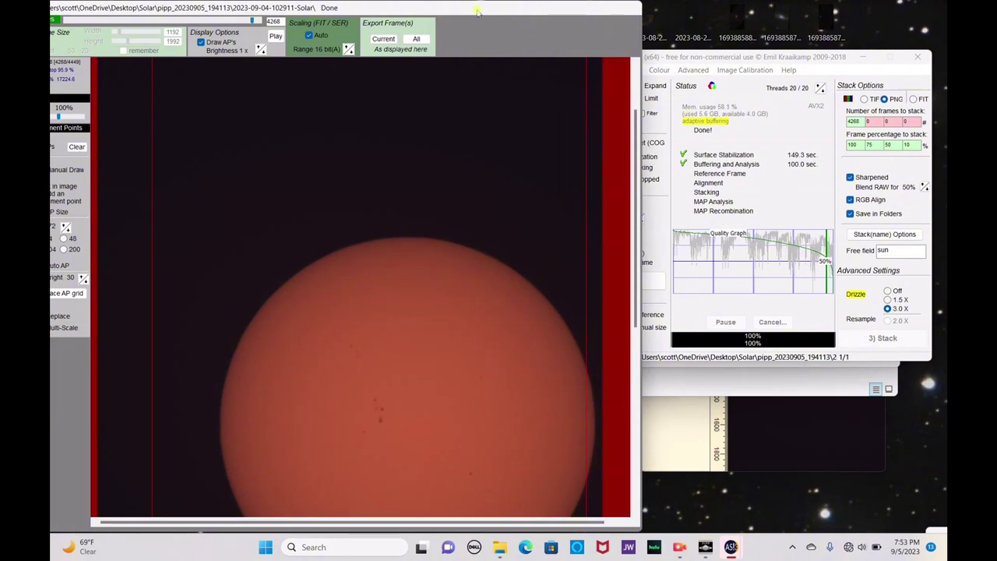
pyautogui.moveTo(476, 9); pyautogui.dragTo(535, 12)
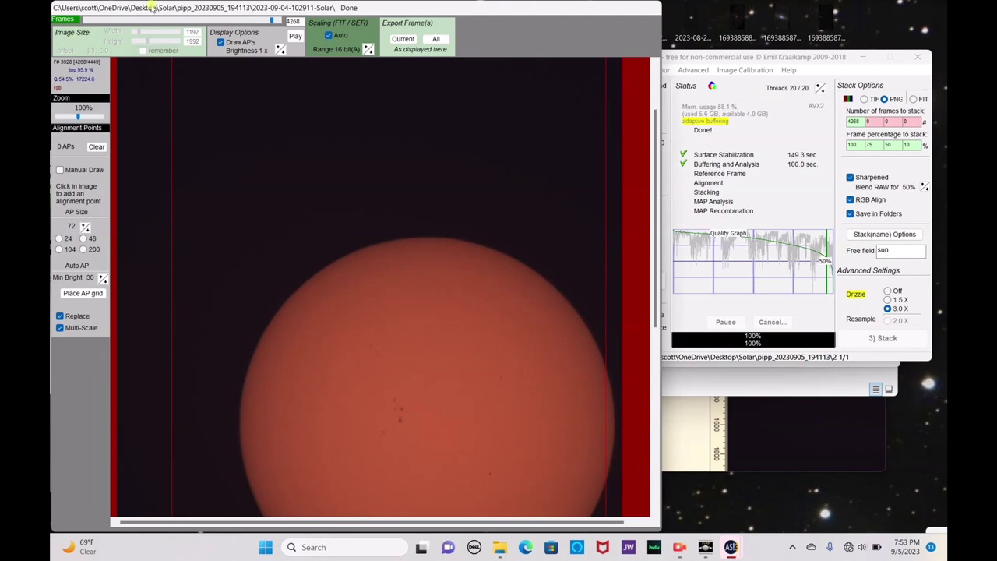
pyautogui.moveTo(153, 9); pyautogui.dragTo(194, 8)
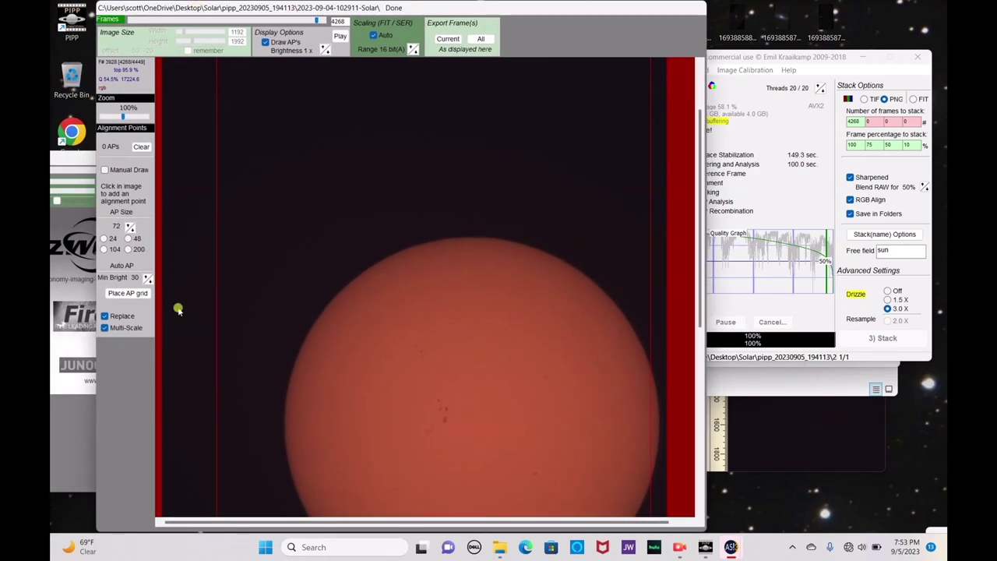
pyautogui.click(130, 294)
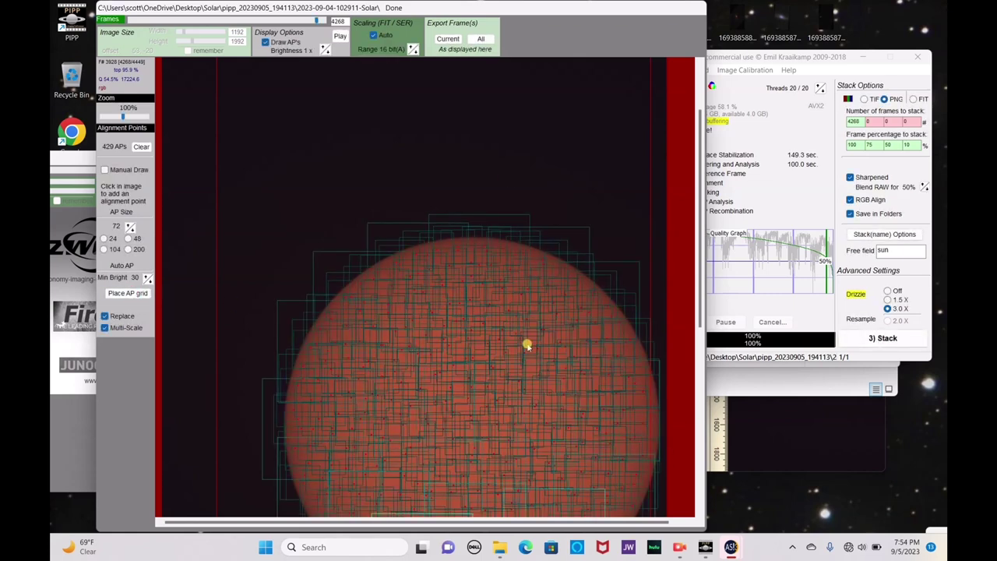
# Check the alignment point grid down to the Sun's lower edge and start stacking the frames.
pyautogui.moveTo(555, 6); pyautogui.dragTo(523, 5)
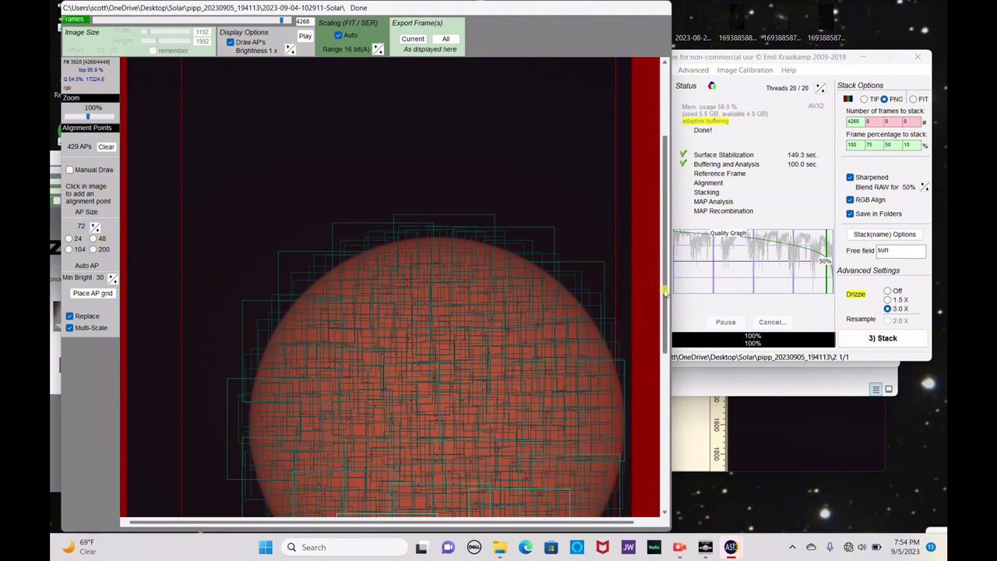
pyautogui.moveTo(664, 289); pyautogui.dragTo(664, 340)
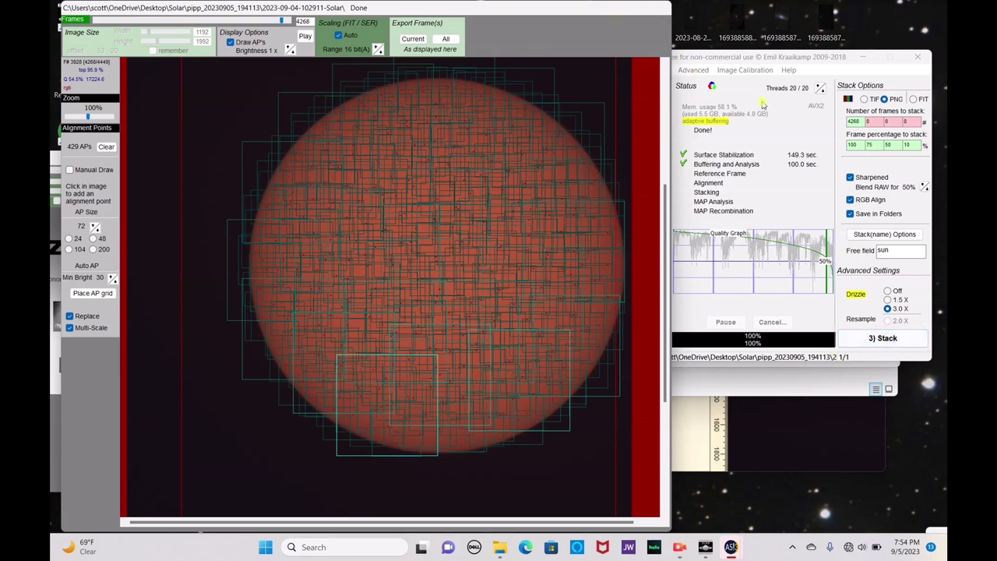
pyautogui.click(757, 61)
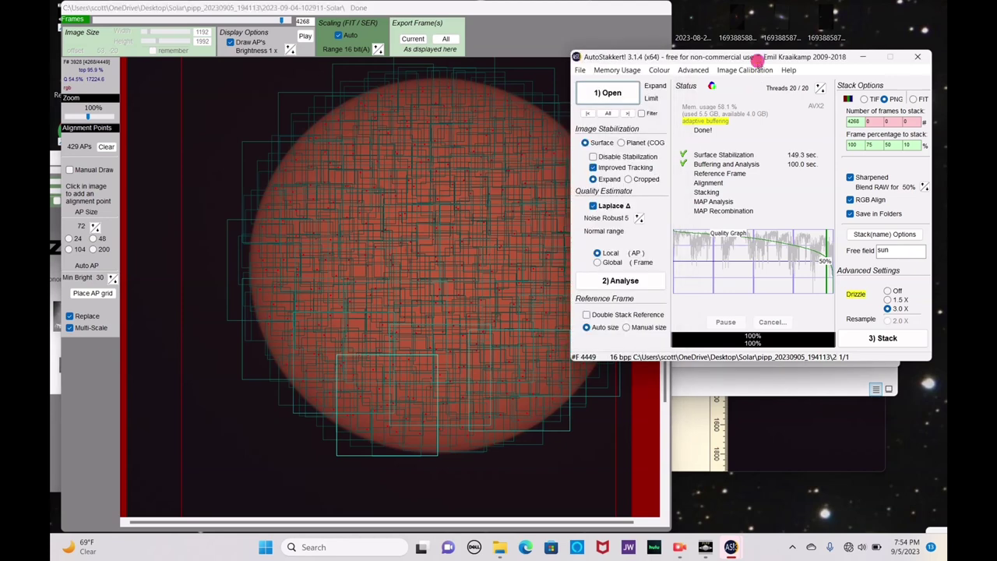
pyautogui.click(871, 339)
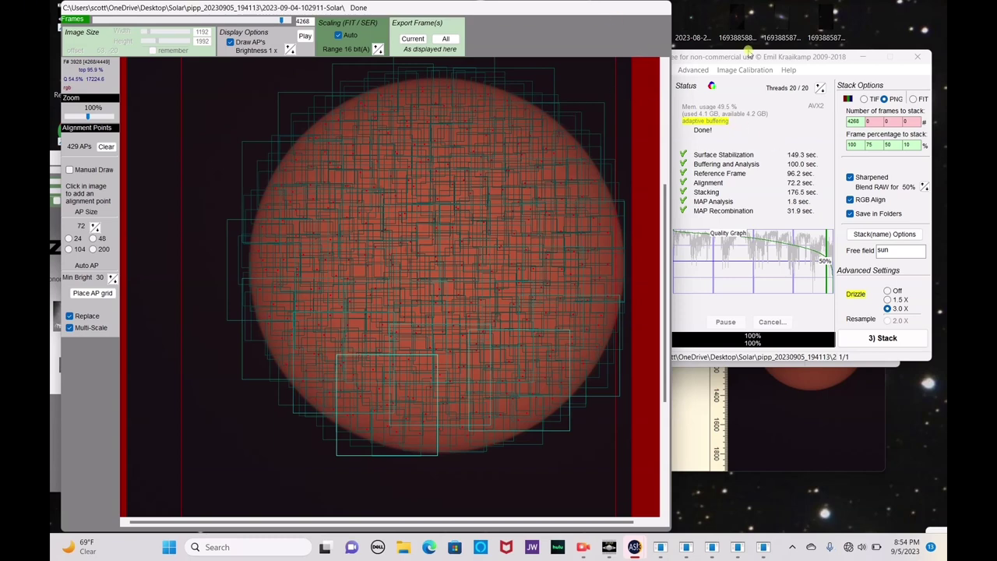
pyautogui.click(807, 62)
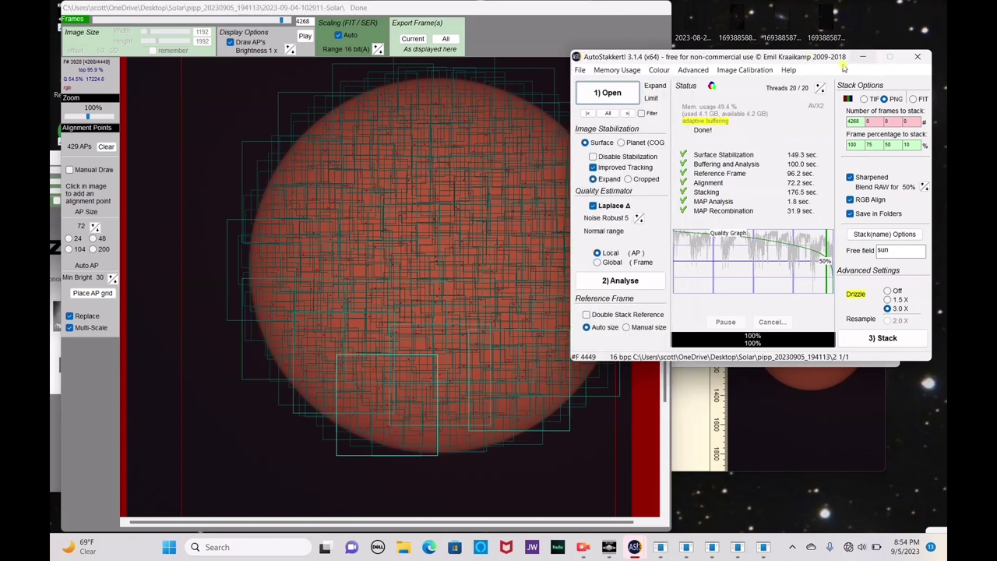
pyautogui.click(608, 375)
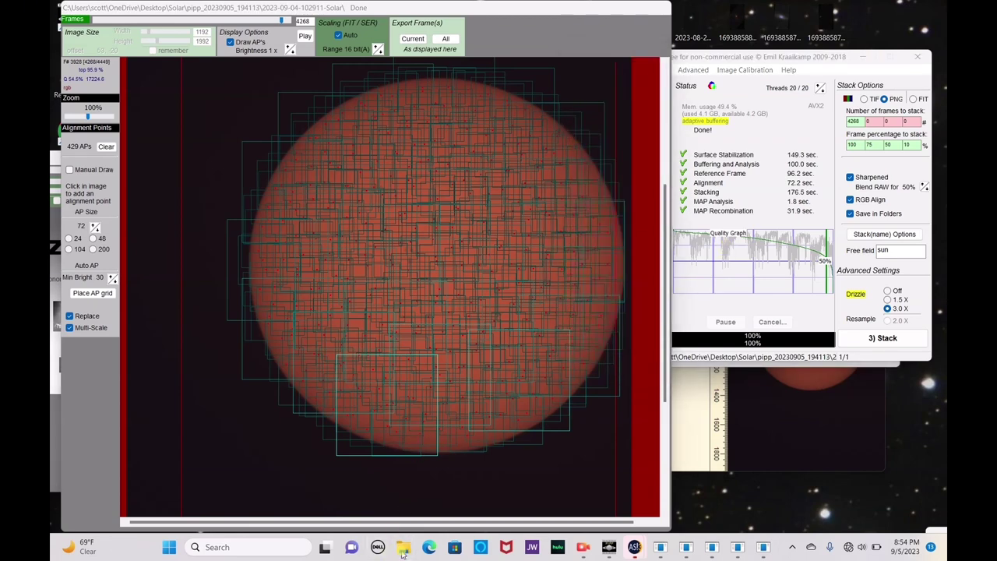
pyautogui.press('super+e')
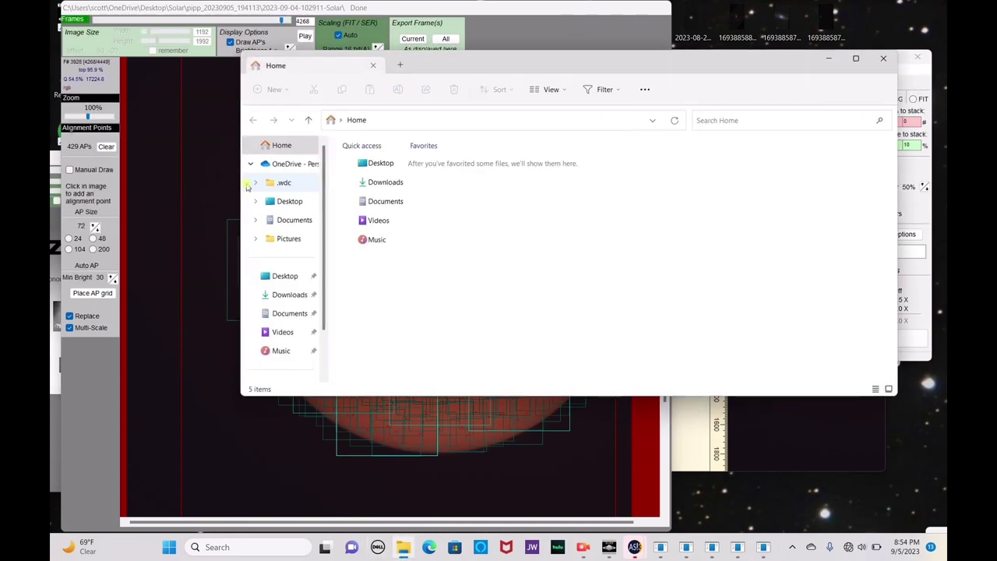
pyautogui.click(284, 202)
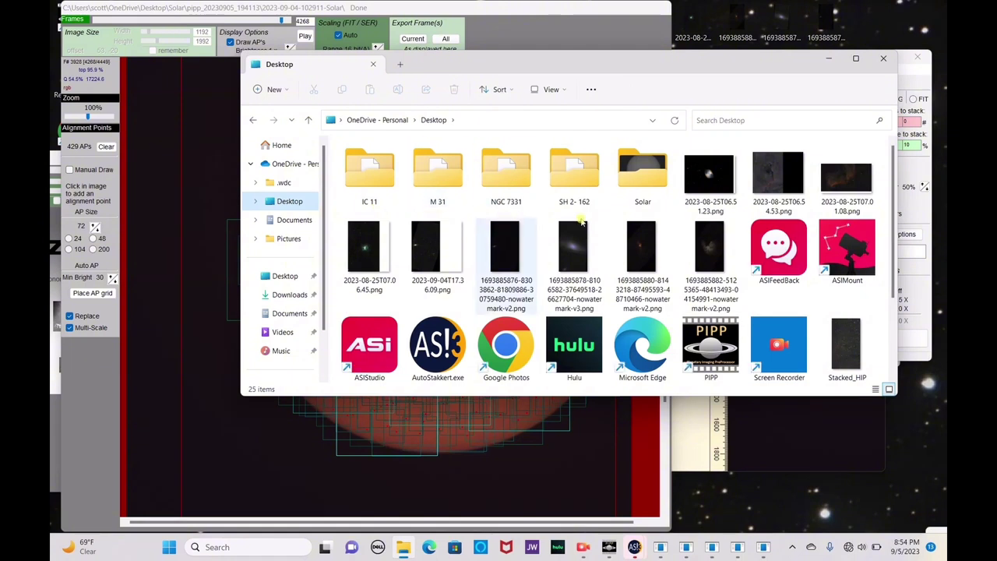
pyautogui.doubleClick(645, 168)
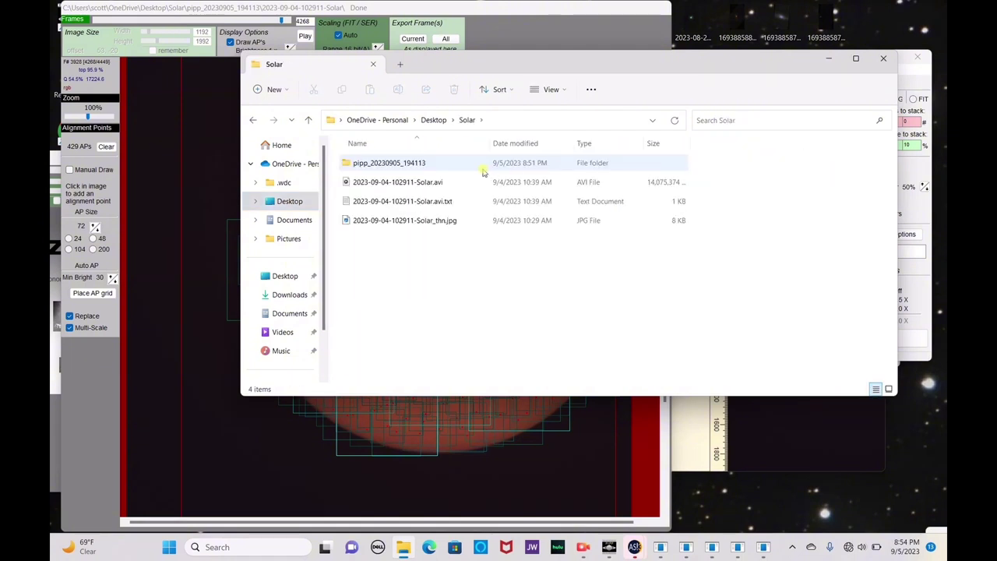
pyautogui.doubleClick(477, 165)
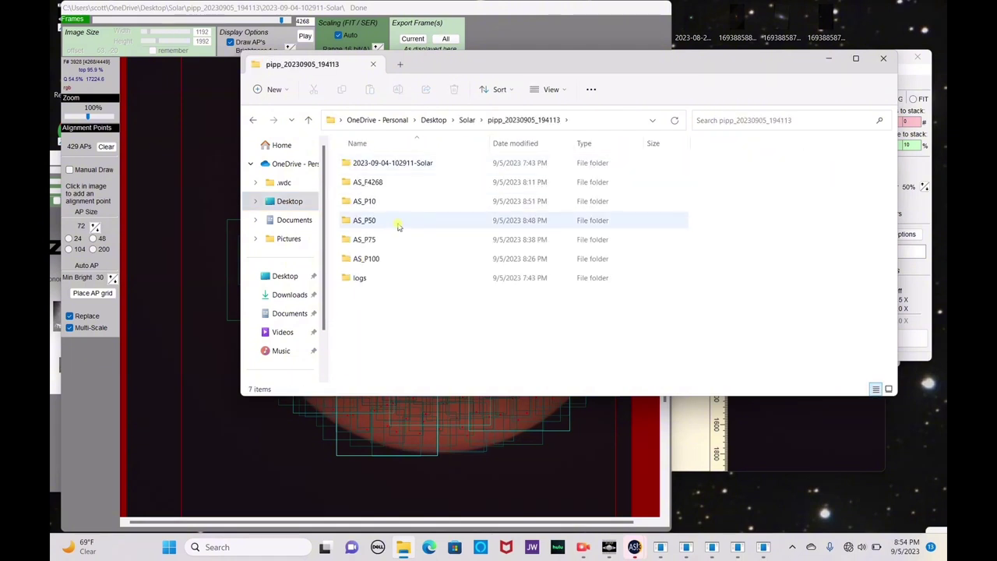
pyautogui.doubleClick(366, 204)
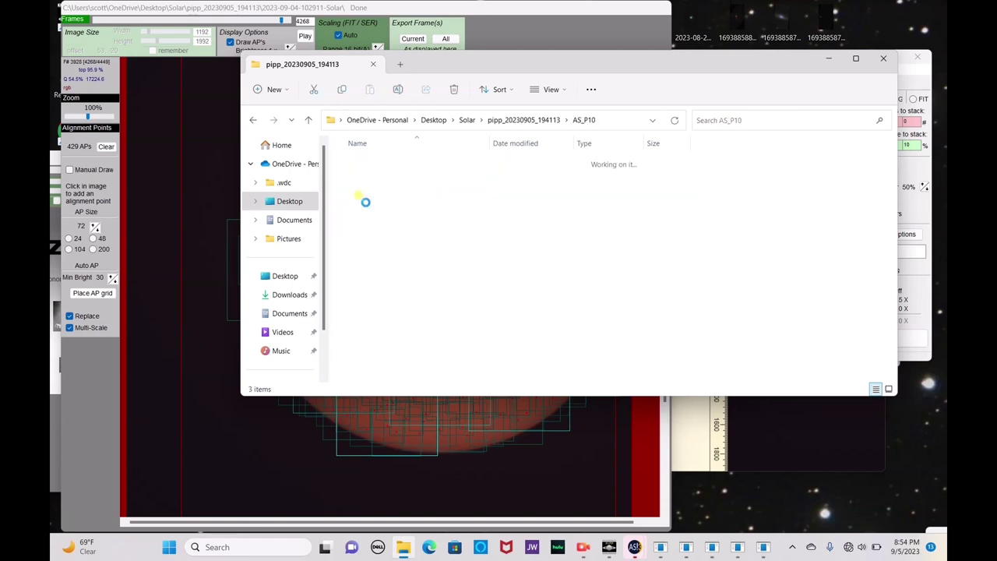
pyautogui.doubleClick(433, 187)
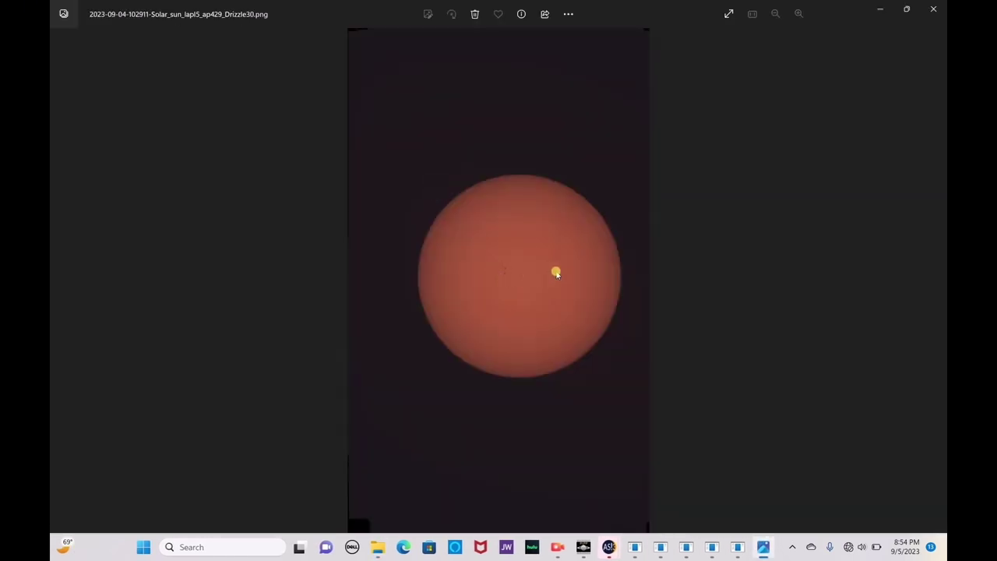
# Switch to the sharpened _conv version of the 10% stack, examine its sunspots and limb up close, and close it.
pyautogui.click(937, 274)
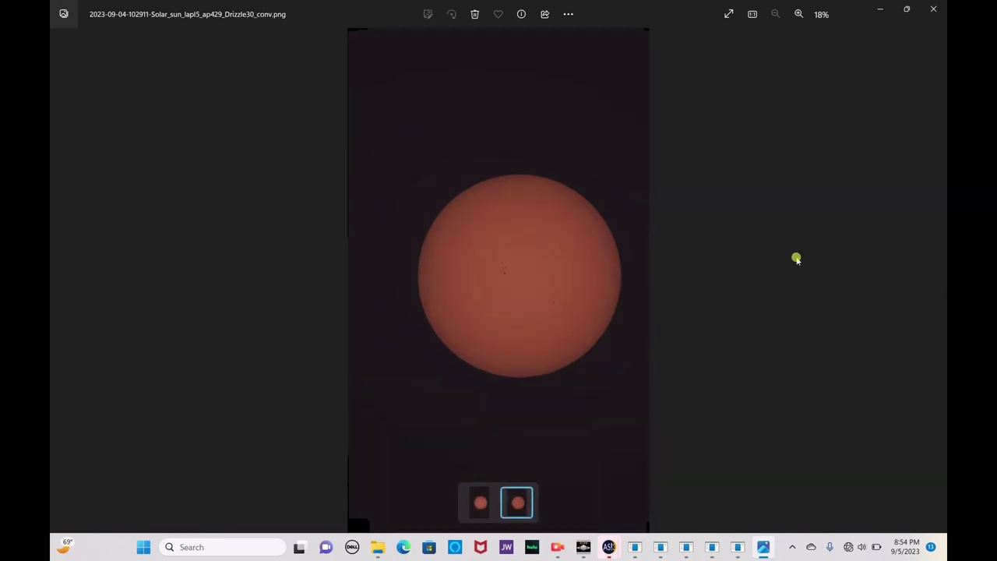
pyautogui.scroll(4, 490, 238)
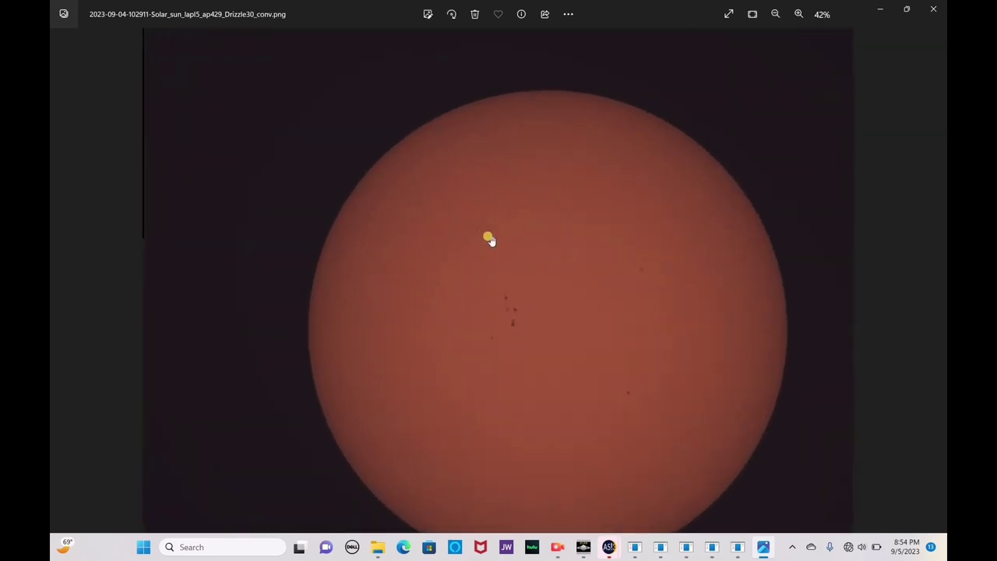
pyautogui.moveTo(460, 327); pyautogui.dragTo(556, 436)
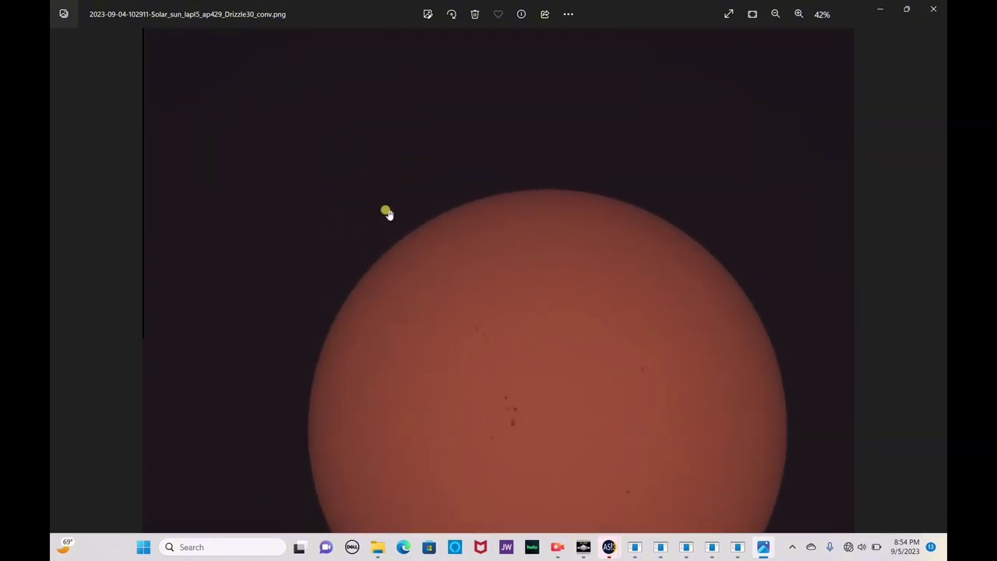
pyautogui.scroll(2, 396, 210)
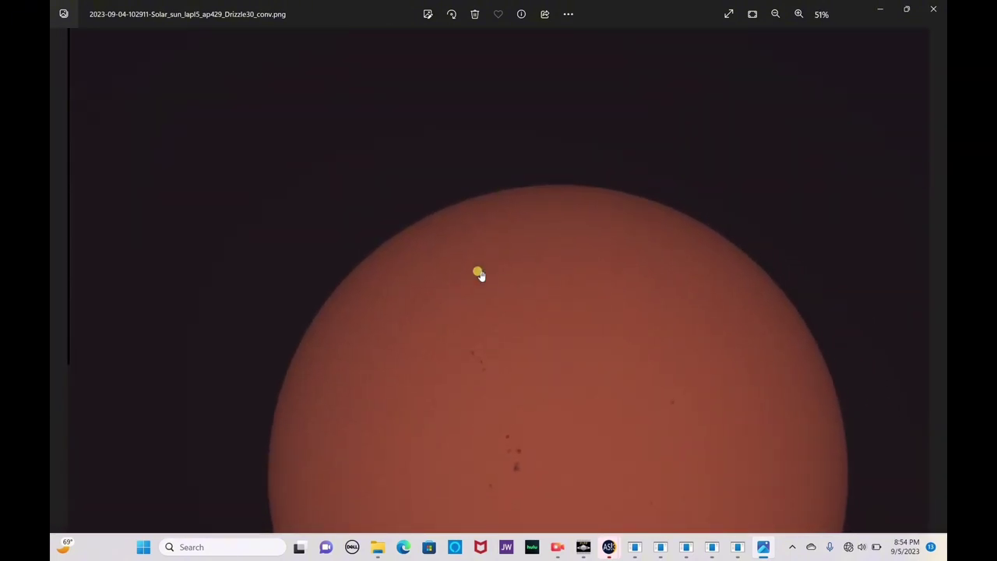
pyautogui.scroll(4, 476, 273)
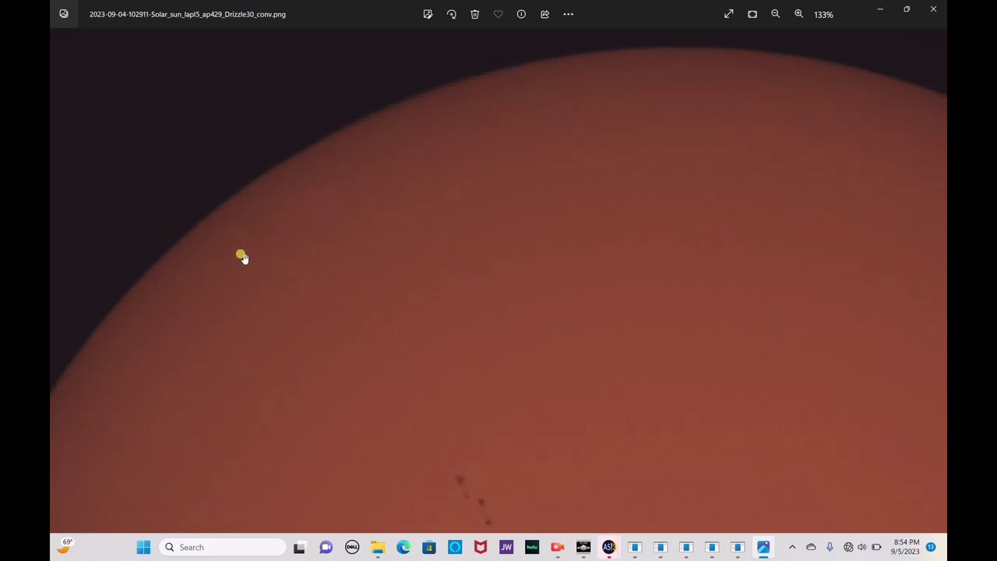
pyautogui.moveTo(566, 460); pyautogui.dragTo(509, 156)
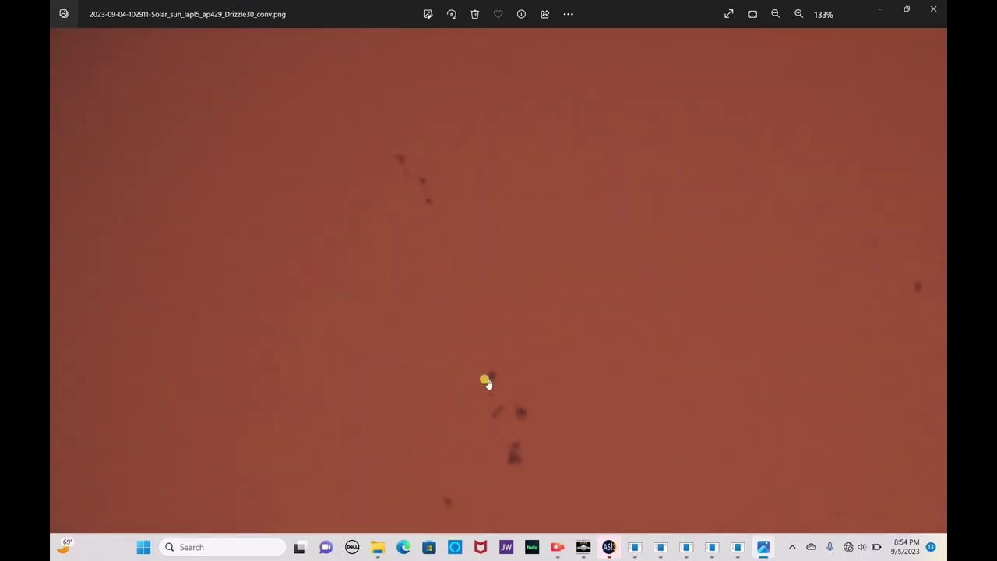
pyautogui.scroll(-5, 462, 372)
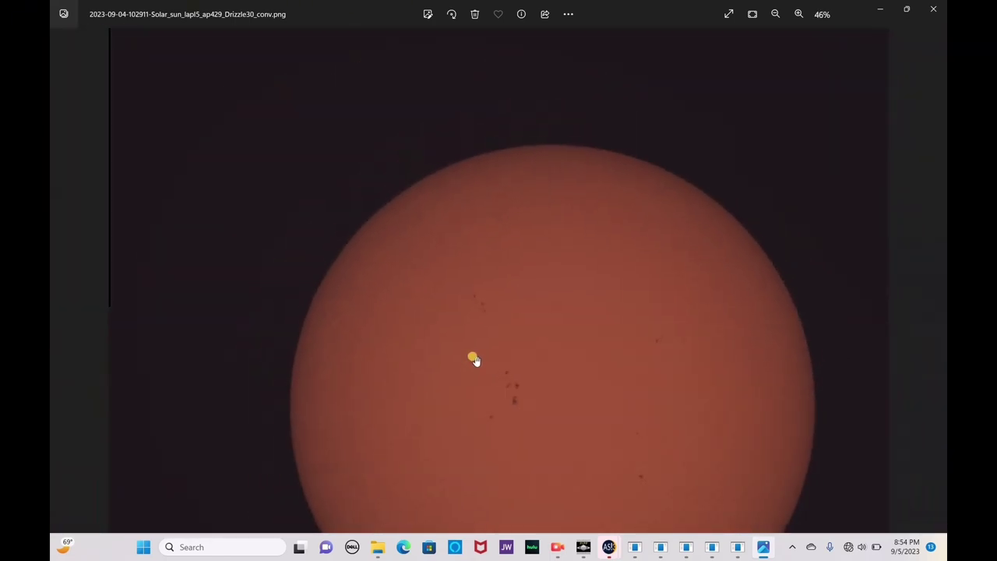
pyautogui.click(933, 8)
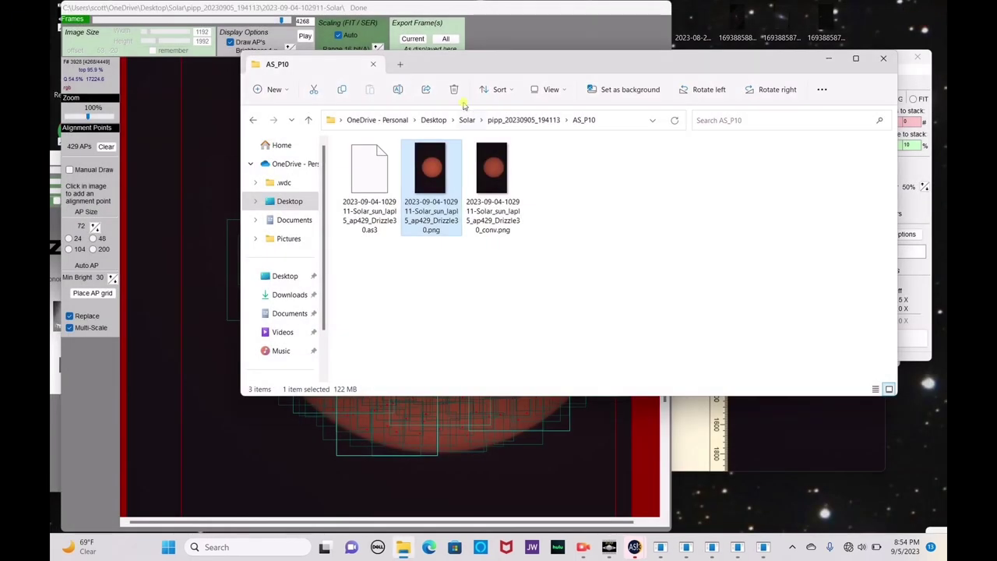
# Open the sharpened _conv PNG from the AS_P50 folder.
pyautogui.click(309, 119)
pyautogui.doubleClick(464, 220)
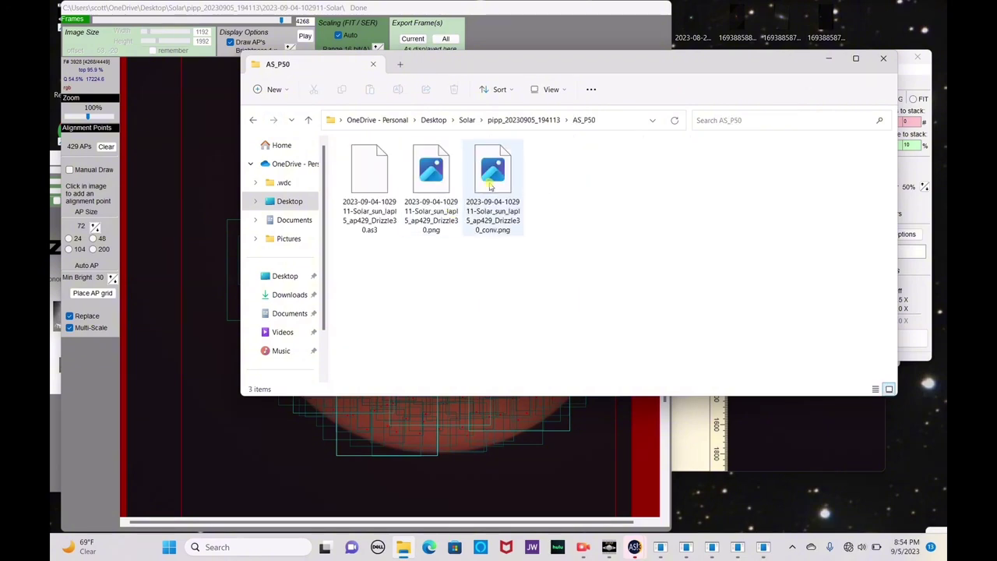
pyautogui.click(489, 183)
pyautogui.doubleClick(489, 183)
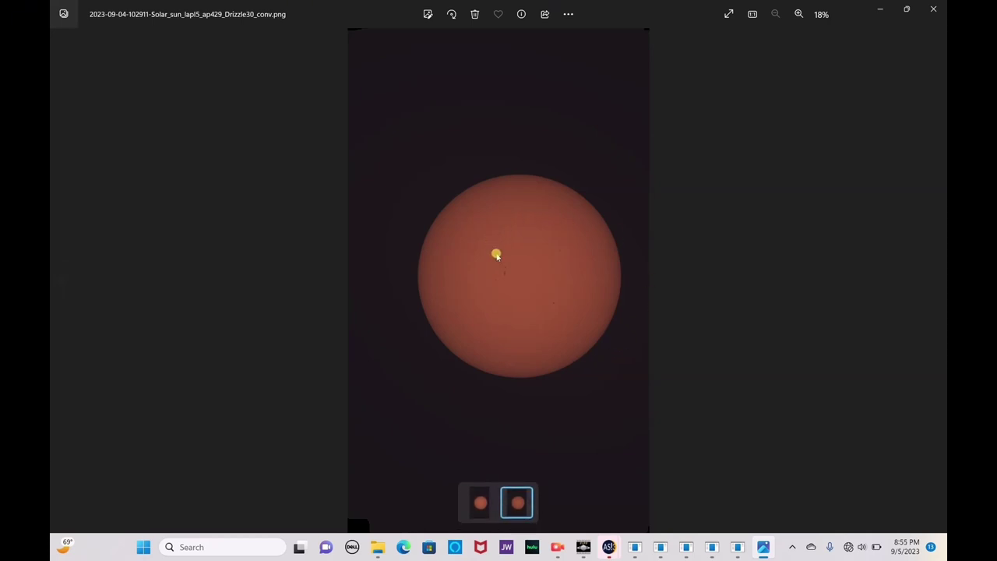
# Examine the sunspots and limb of the 50% stack up close, close the image and return to the pipp_20230905_194113 folder.
pyautogui.scroll(5, 498, 262)
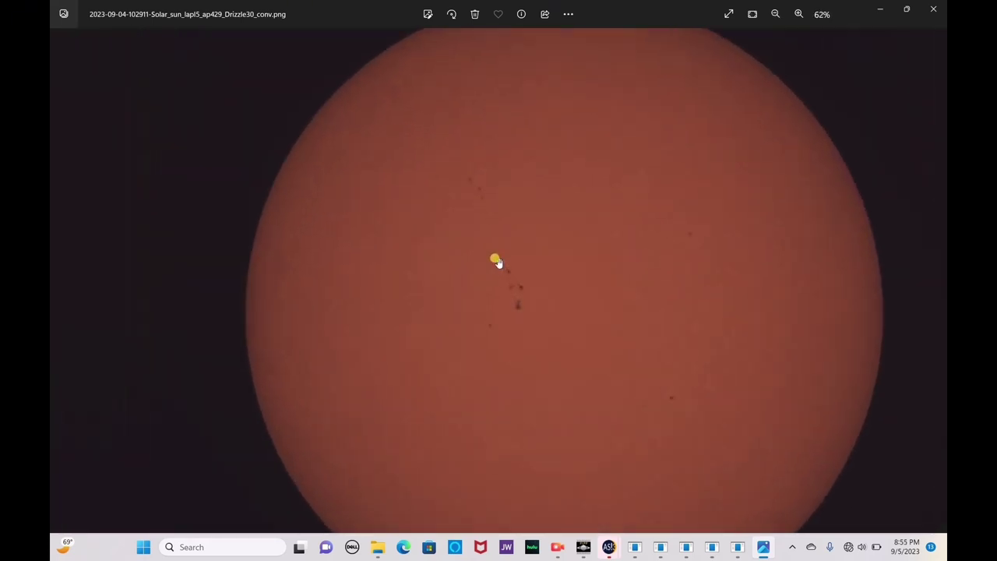
pyautogui.scroll(3, 496, 261)
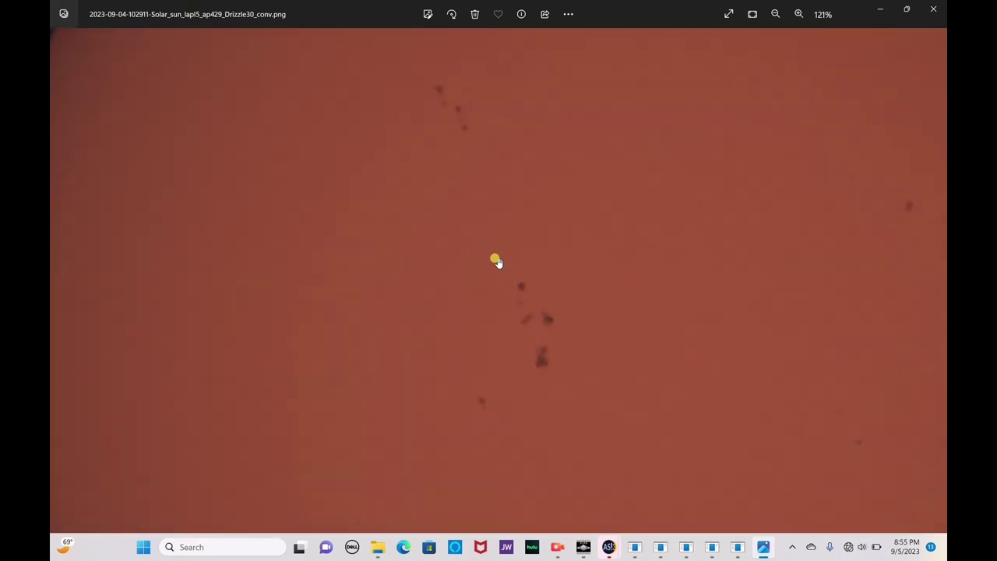
pyautogui.moveTo(494, 261); pyautogui.dragTo(617, 477)
pyautogui.moveTo(430, 96); pyautogui.dragTo(493, 231)
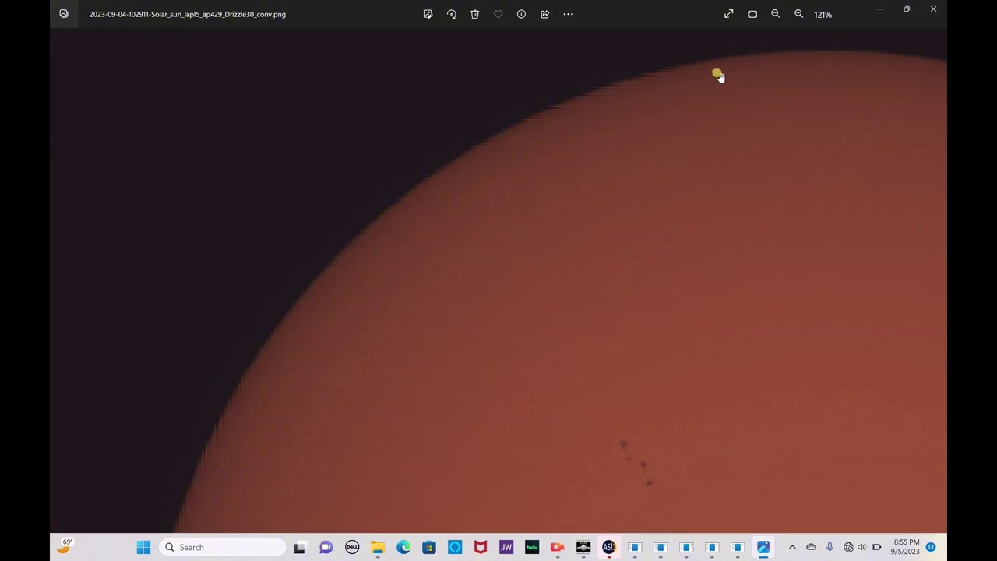
pyautogui.moveTo(768, 251); pyautogui.dragTo(222, 151)
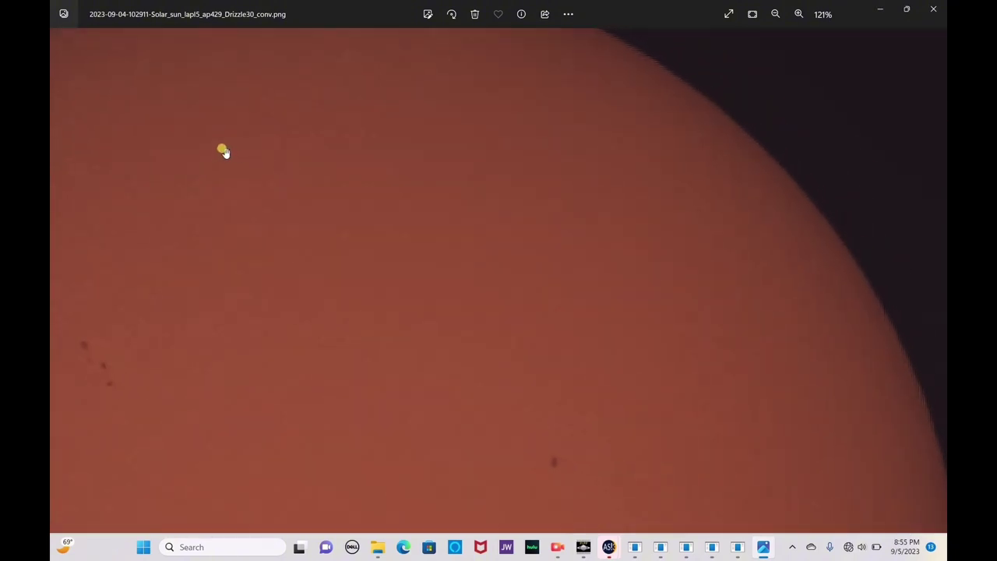
pyautogui.moveTo(354, 320); pyautogui.dragTo(207, 60)
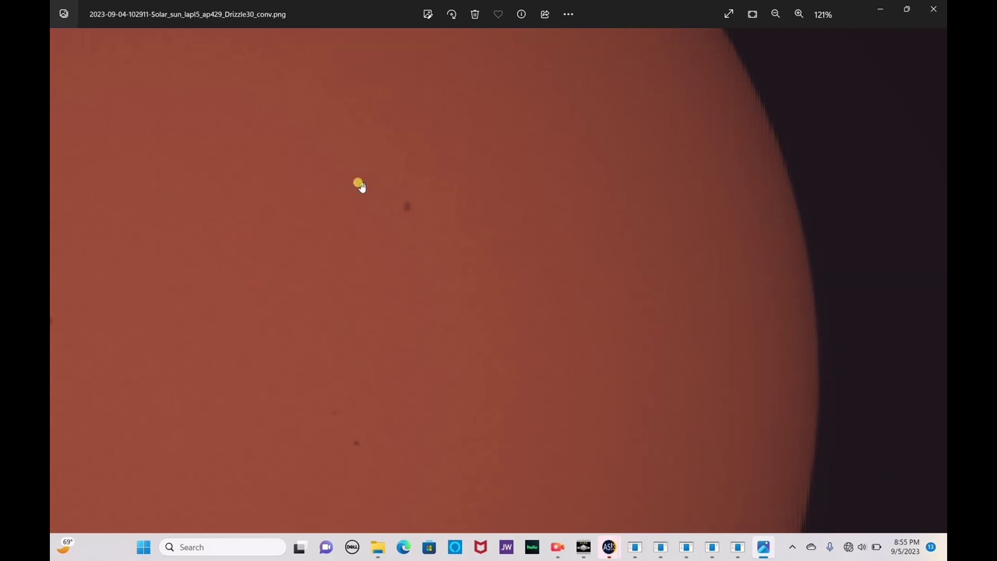
pyautogui.moveTo(365, 163); pyautogui.dragTo(794, 180)
pyautogui.scroll(8, 578, 322)
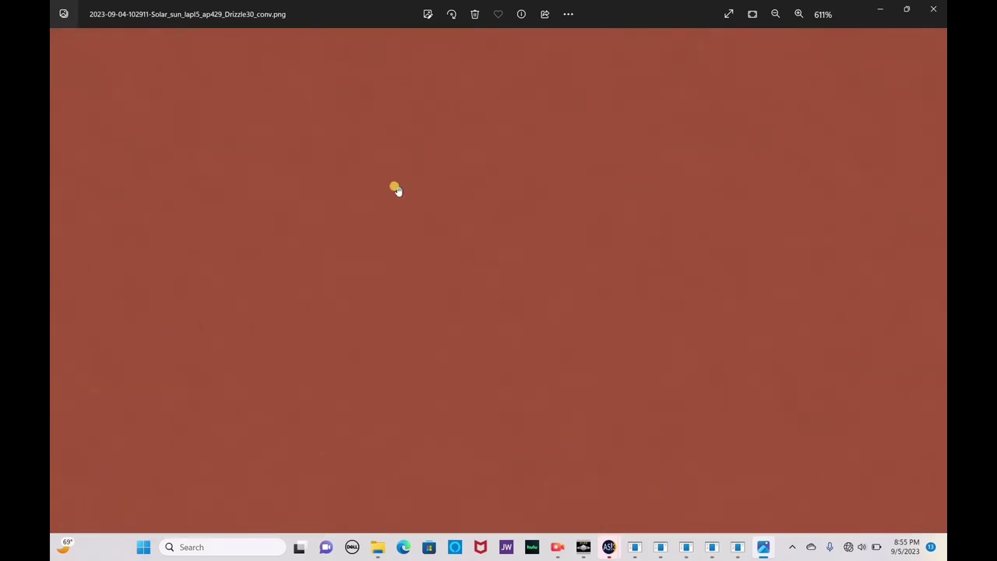
pyautogui.scroll(-4, 314, 213)
pyautogui.scroll(-6, 315, 213)
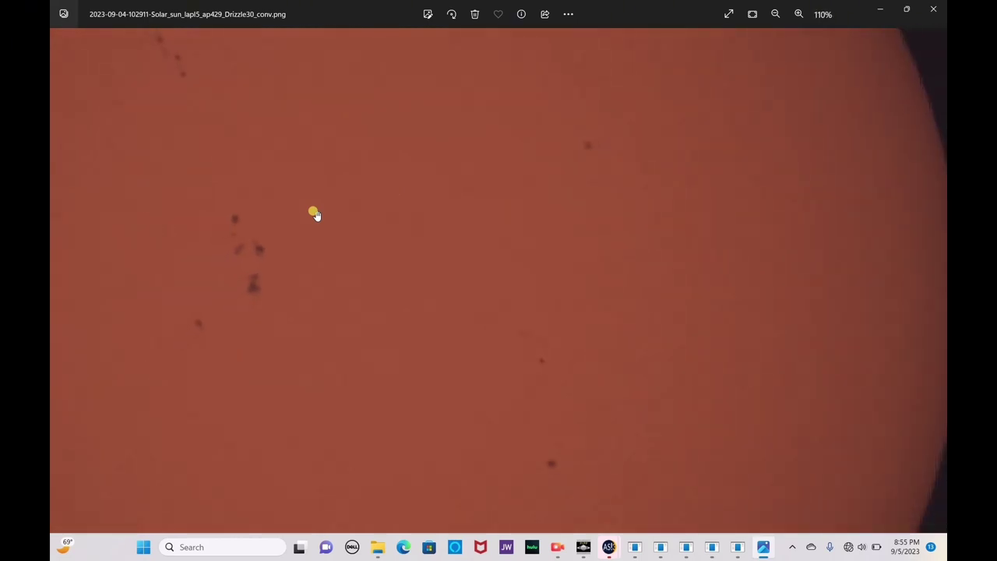
pyautogui.scroll(-3, 314, 213)
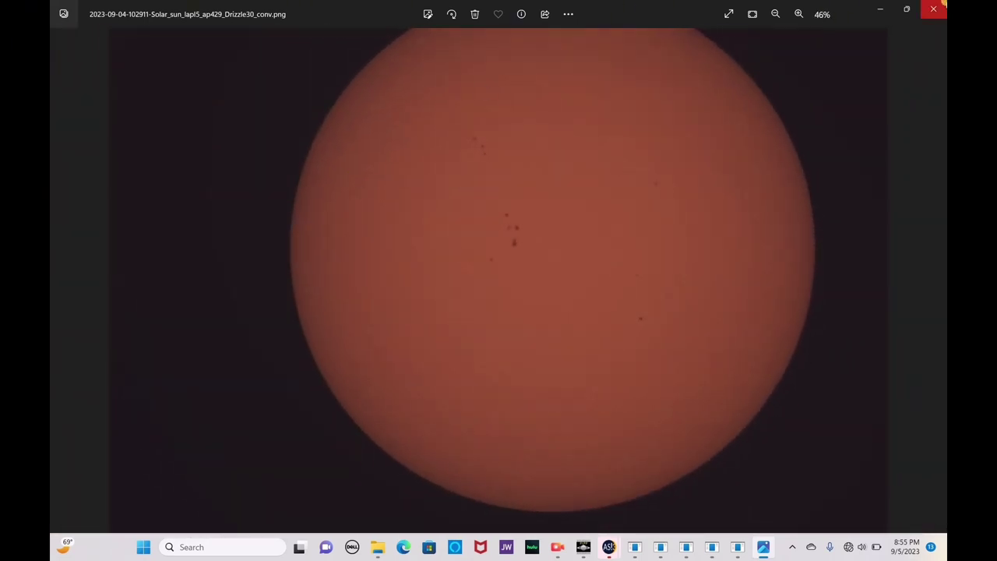
pyautogui.click(933, 9)
pyautogui.click(253, 120)
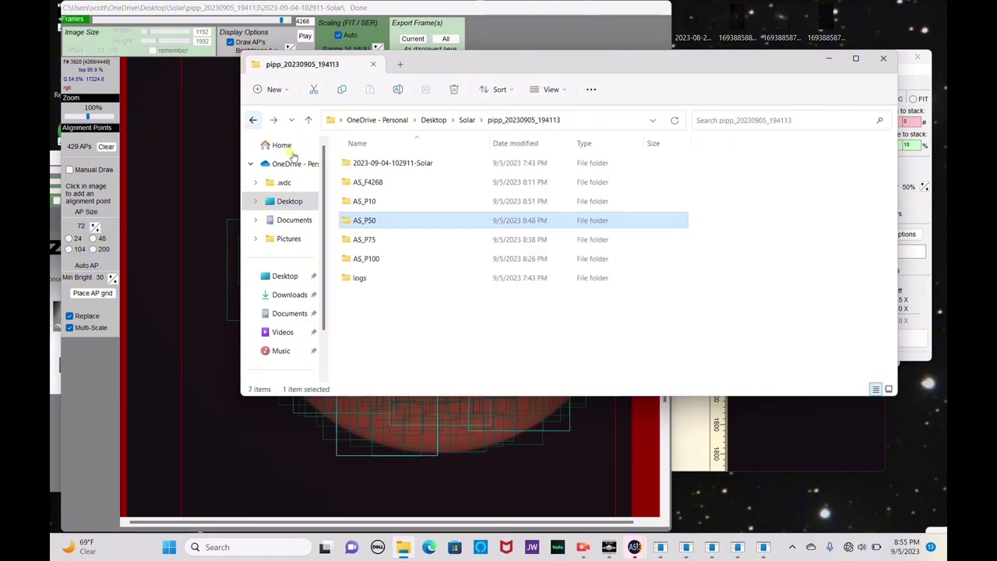
# Open the sharpened _conv PNG from the AS_P100 folder.
pyautogui.click(414, 259)
pyautogui.doubleClick(414, 259)
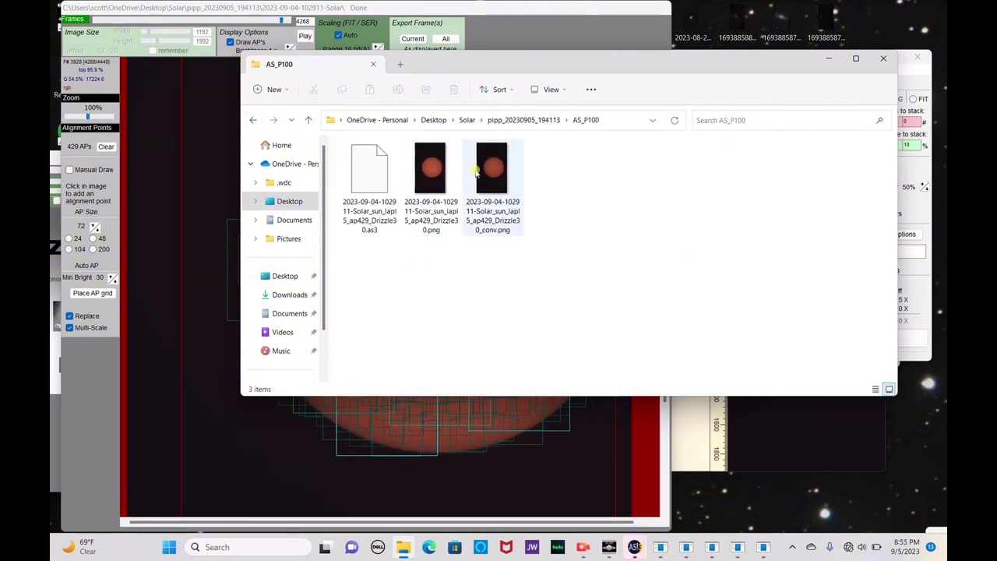
pyautogui.doubleClick(476, 173)
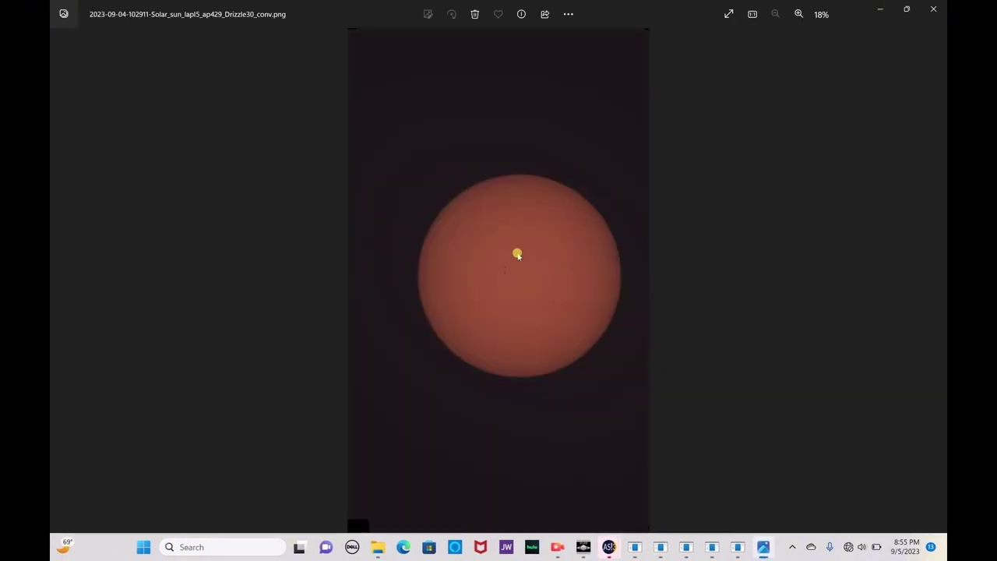
# Examine the sunspots and the whole limb of the 100% stack up close.
pyautogui.scroll(3, 516, 254)
pyautogui.scroll(2, 516, 256)
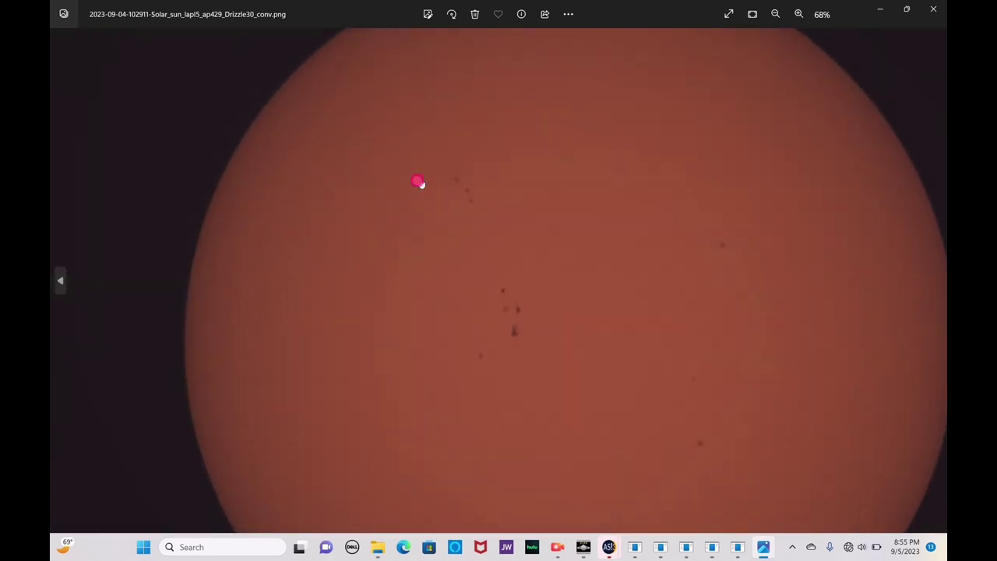
pyautogui.moveTo(418, 182); pyautogui.dragTo(485, 351)
pyautogui.scroll(3, 462, 232)
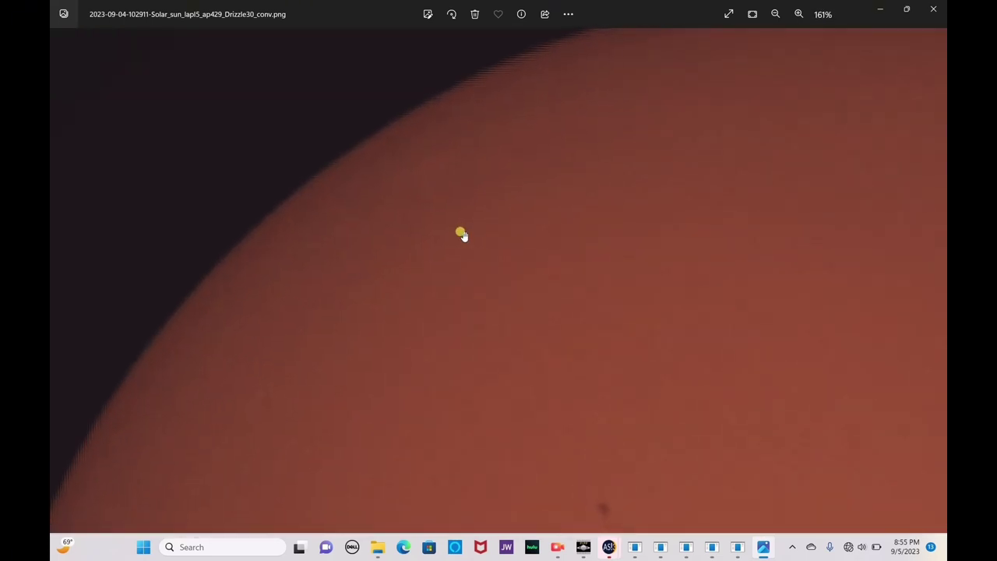
pyautogui.moveTo(643, 350); pyautogui.dragTo(351, 116)
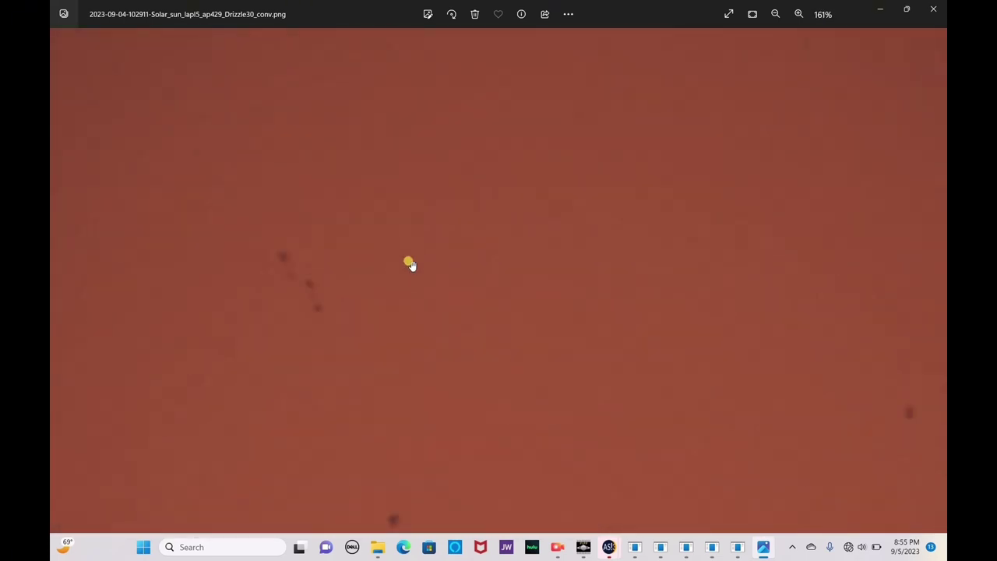
pyautogui.scroll(-3, 410, 265)
pyautogui.scroll(-1, 410, 263)
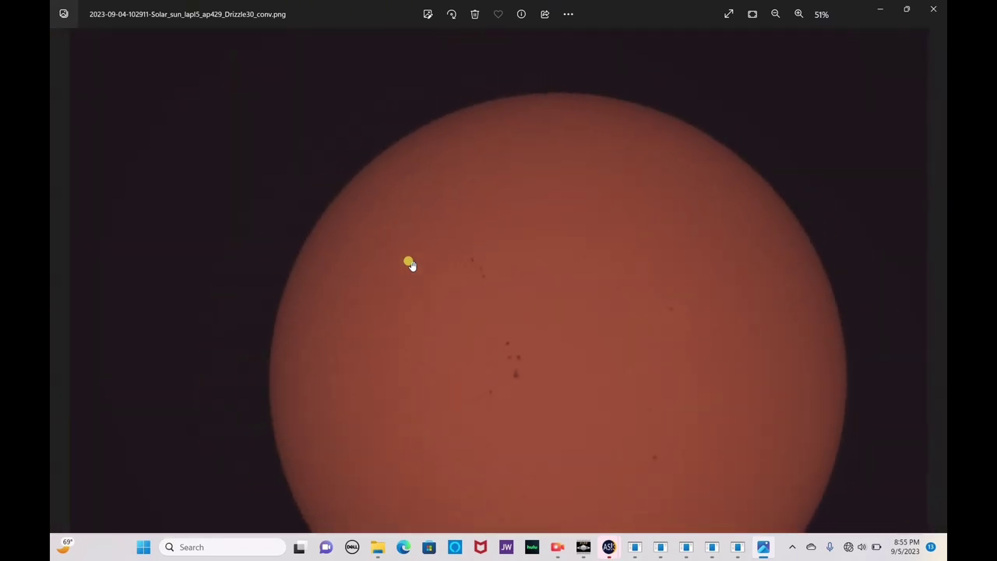
pyautogui.moveTo(503, 296); pyautogui.dragTo(434, 204)
pyautogui.scroll(-1, 597, 263)
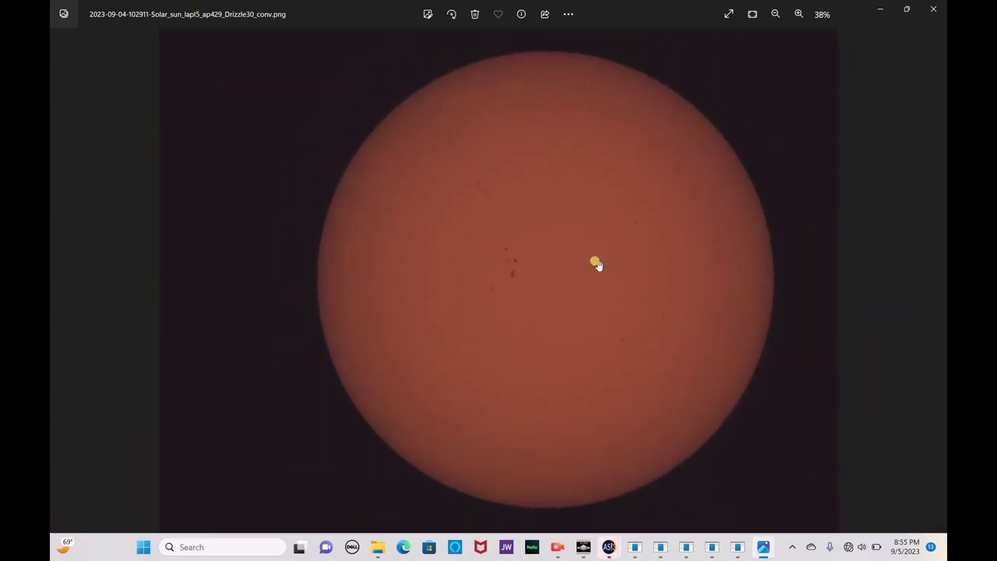
pyautogui.scroll(2, 665, 387)
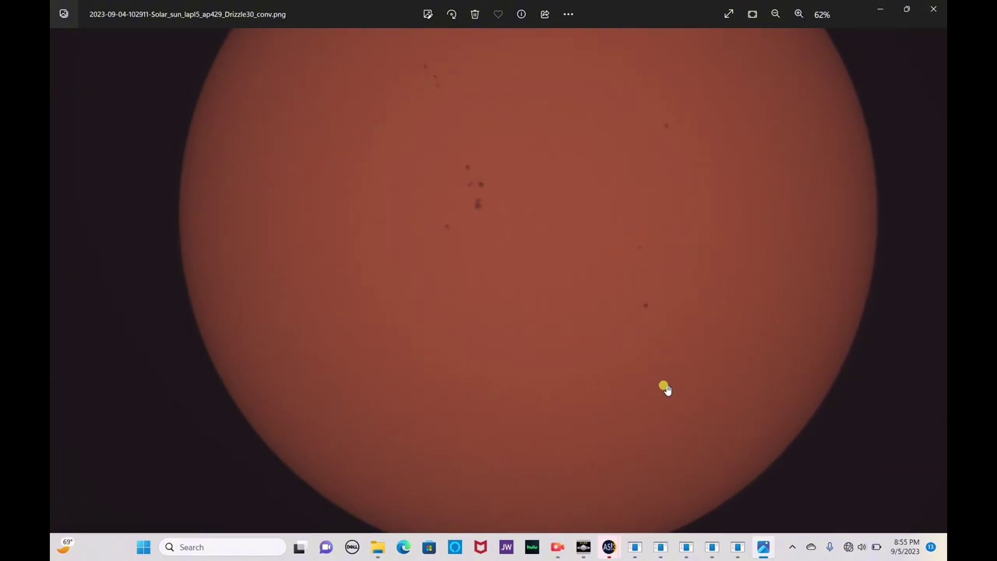
pyautogui.moveTo(664, 388); pyautogui.dragTo(580, 306)
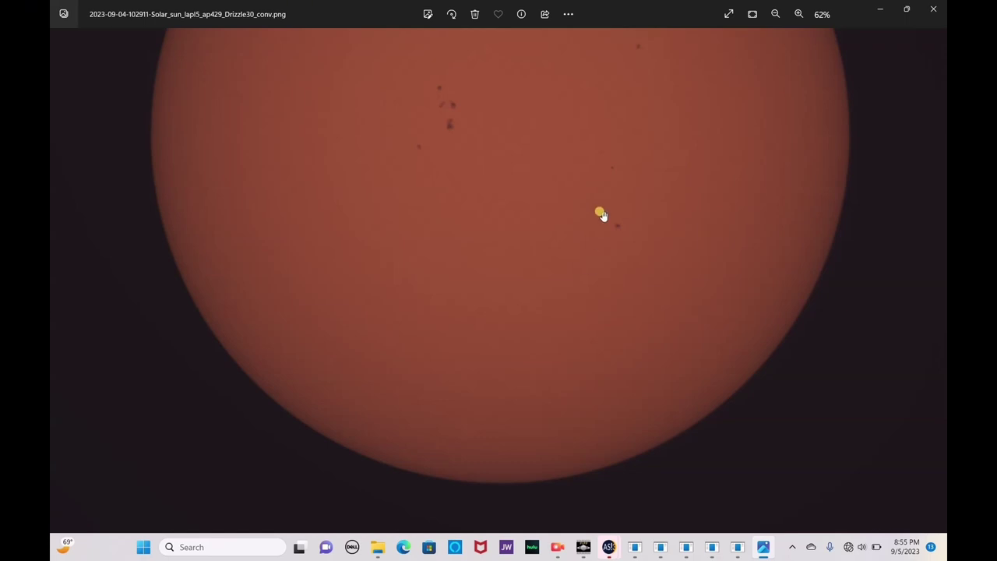
pyautogui.moveTo(598, 214); pyautogui.dragTo(560, 423)
pyautogui.moveTo(743, 155); pyautogui.dragTo(688, 255)
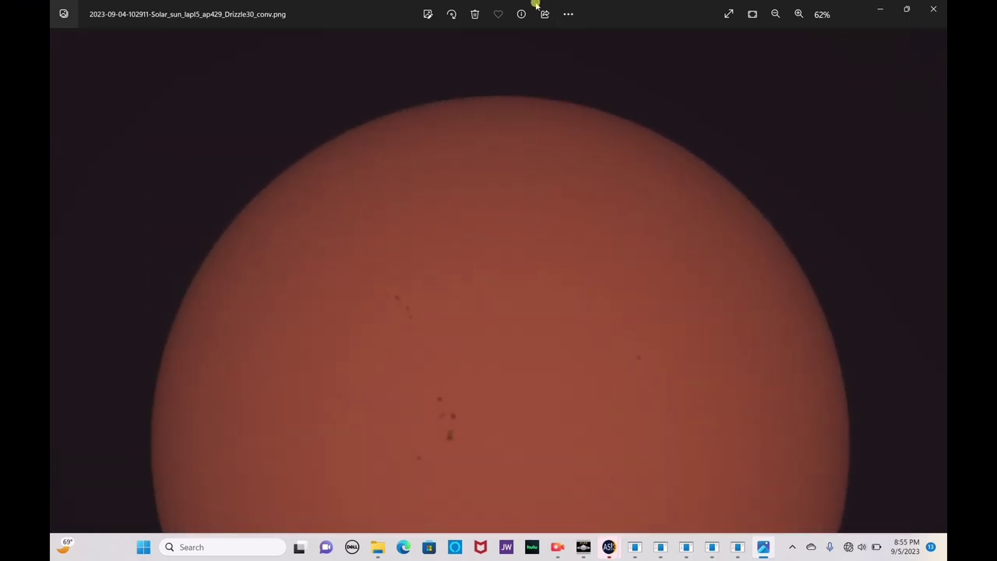
# Edit the image and crop it closely around the solar disk, to about 2763 x 2832 pixels.
pyautogui.click(425, 15)
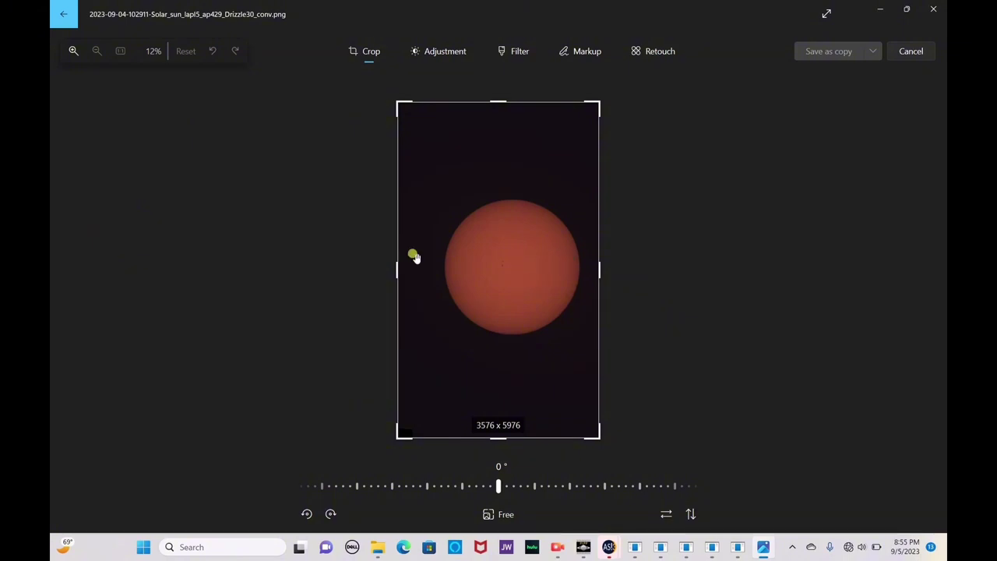
pyautogui.moveTo(398, 102); pyautogui.dragTo(433, 181)
pyautogui.moveTo(526, 431); pyautogui.dragTo(476, 314)
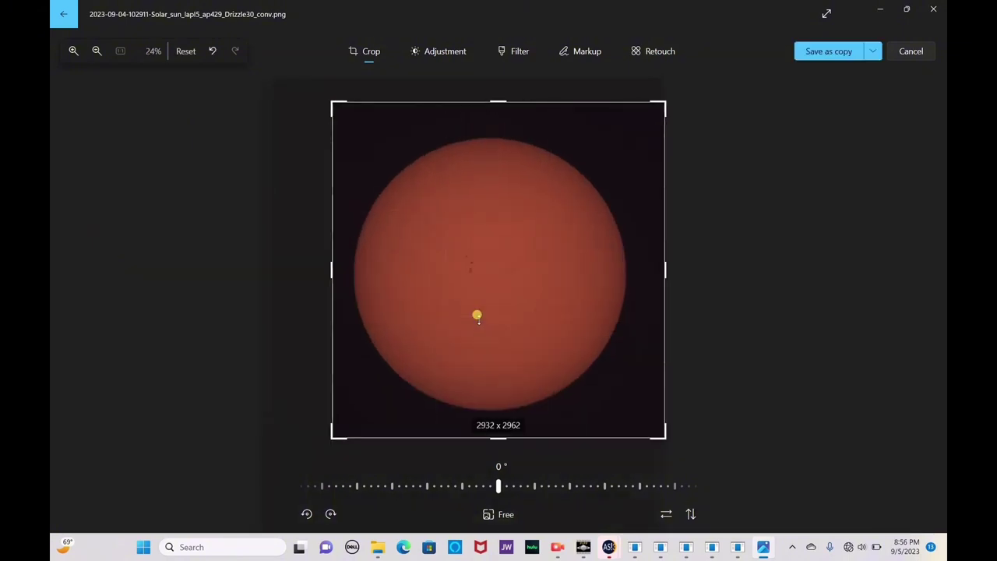
pyautogui.moveTo(667, 266); pyautogui.dragTo(648, 274)
pyautogui.moveTo(503, 102); pyautogui.dragTo(506, 117)
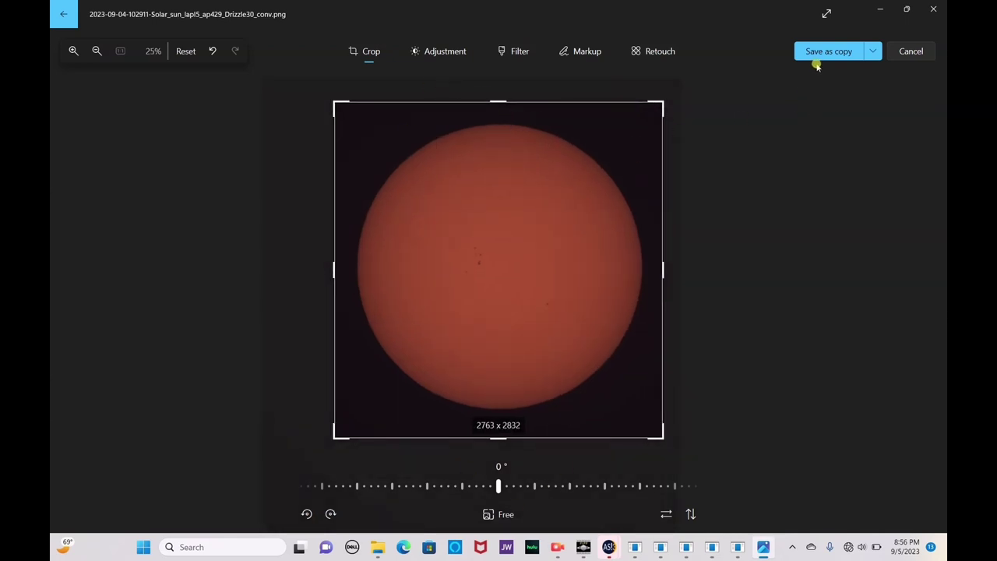
# Raise the cropped image's brightness to 19 and check the solar limb up close.
pyautogui.click(459, 54)
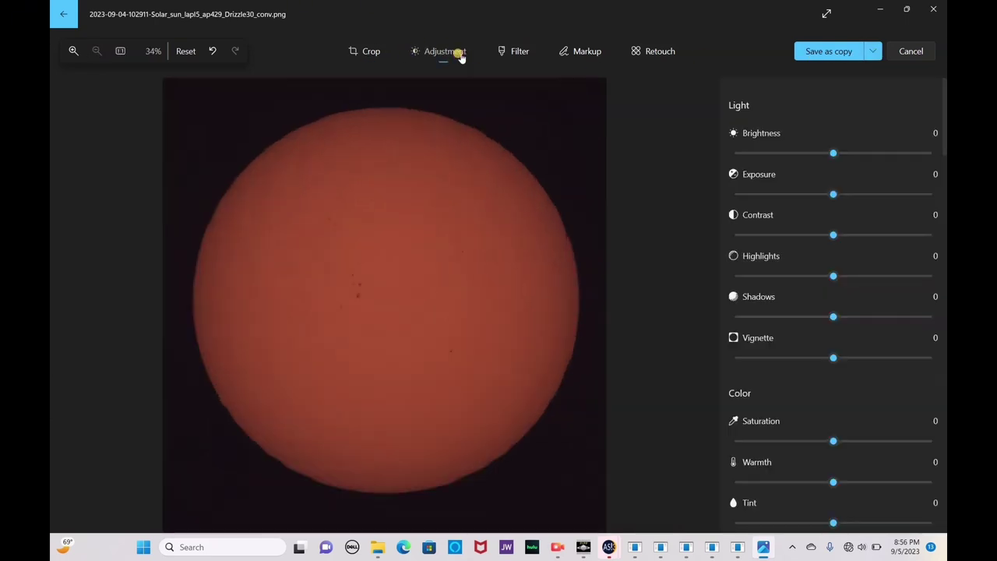
pyautogui.click(855, 153)
pyautogui.scroll(3, 566, 336)
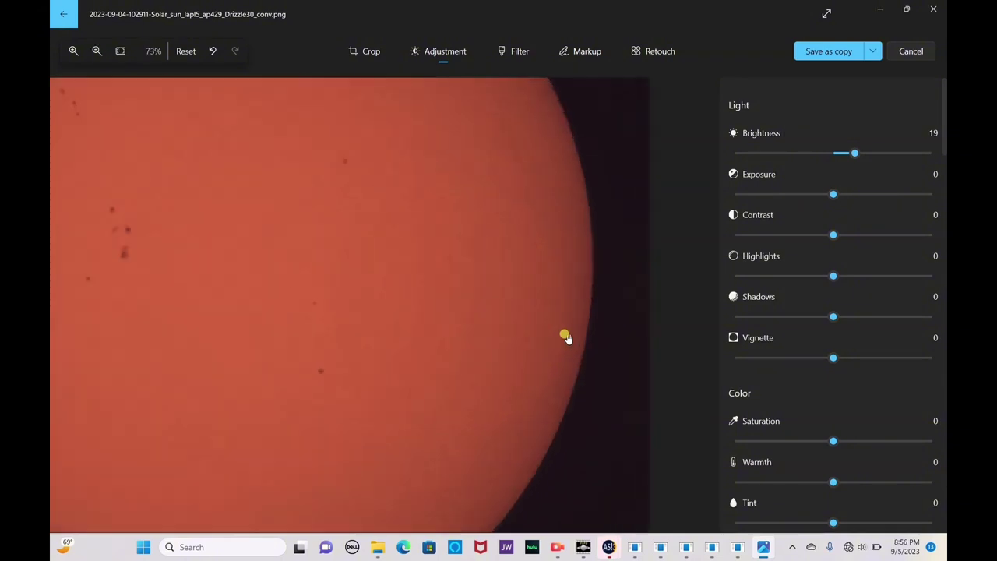
pyautogui.scroll(-3, 566, 337)
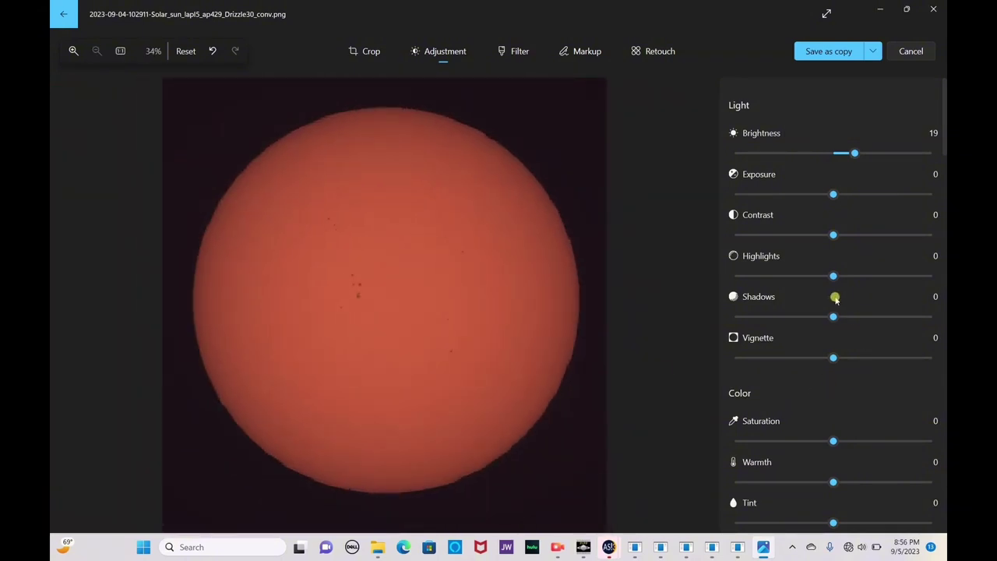
# Try lowering the shadows to -96 and inspect the sunspots and the Sun's lower edge.
pyautogui.moveTo(832, 316); pyautogui.dragTo(738, 325)
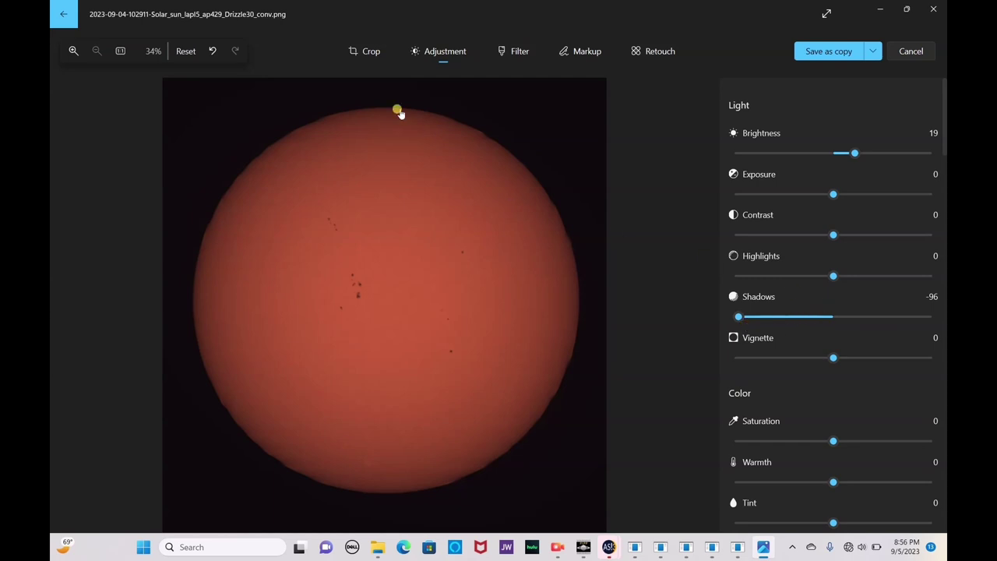
pyautogui.scroll(5, 389, 225)
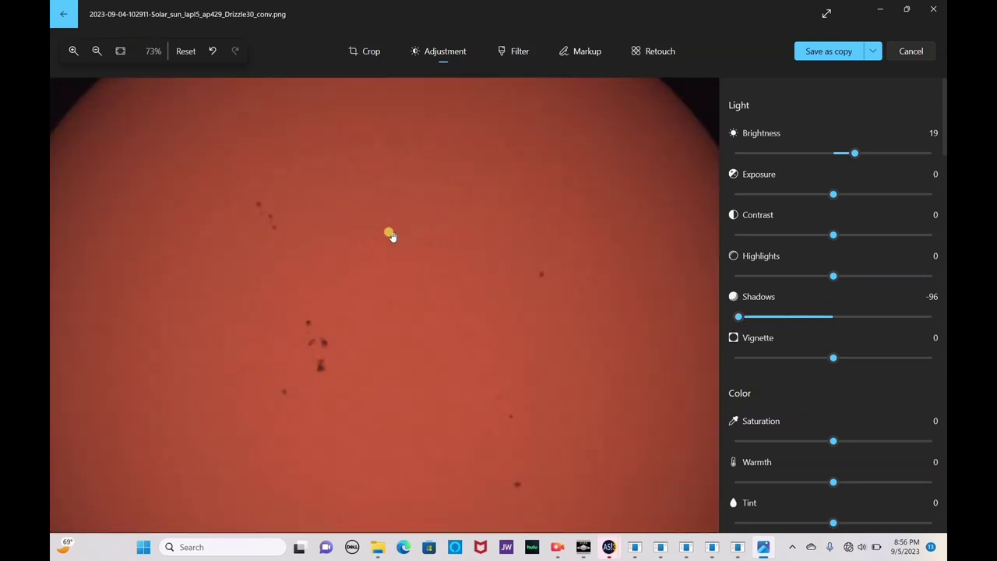
pyautogui.moveTo(592, 409); pyautogui.dragTo(474, 220)
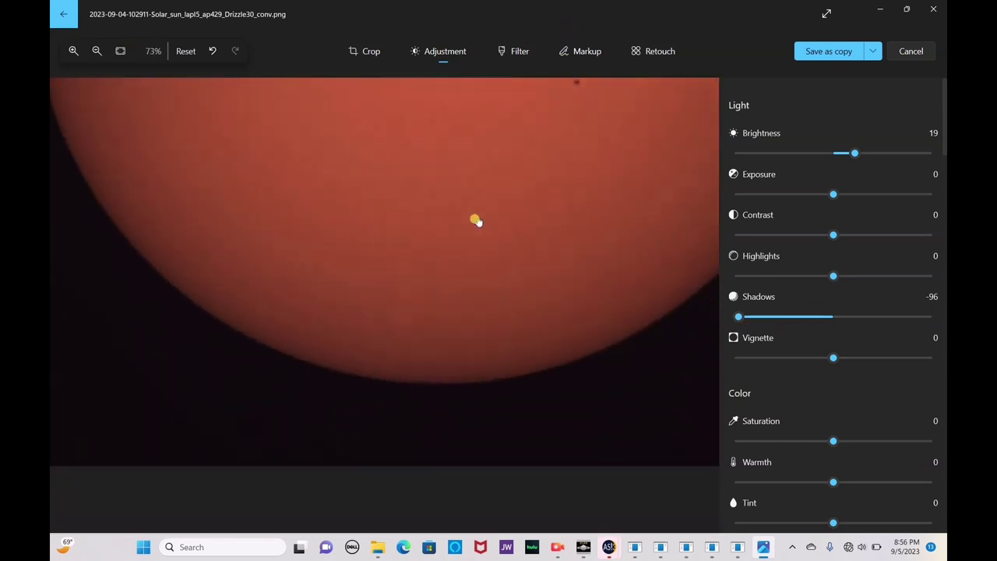
pyautogui.scroll(7, 418, 304)
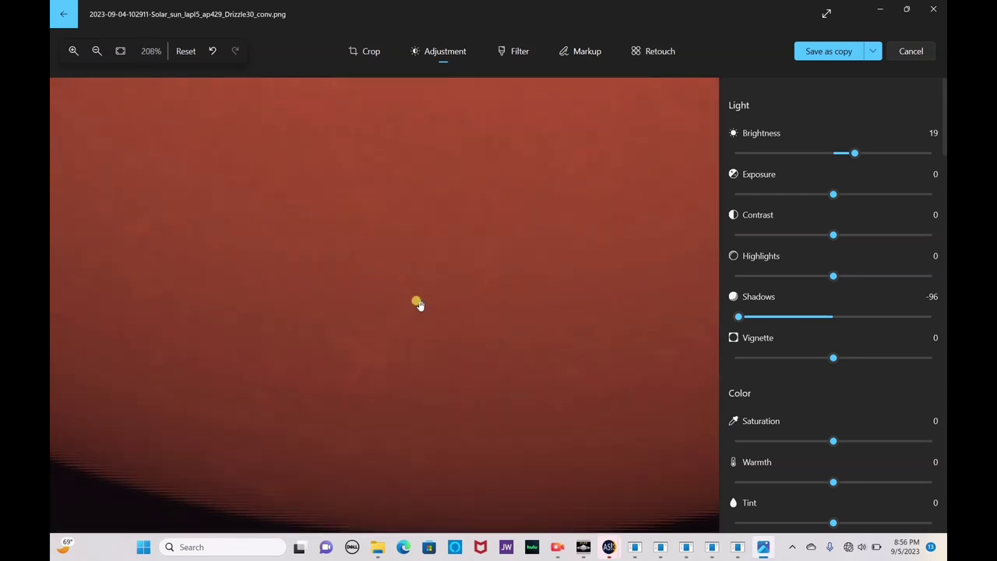
pyautogui.scroll(-7, 418, 304)
pyautogui.moveTo(418, 303); pyautogui.dragTo(417, 477)
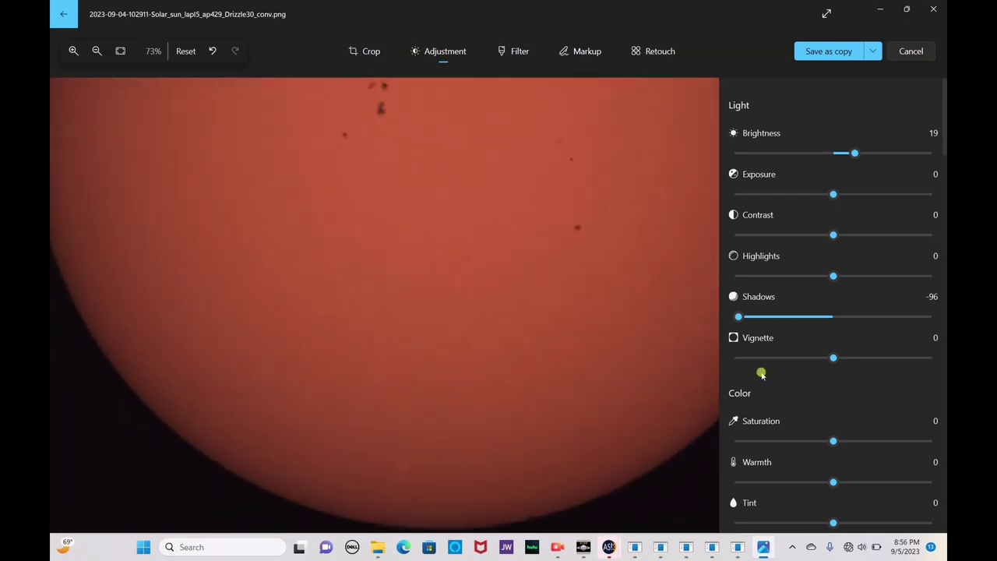
# Set the shadows to -21 and the contrast to 56, and view the full disk.
pyautogui.click(784, 317)
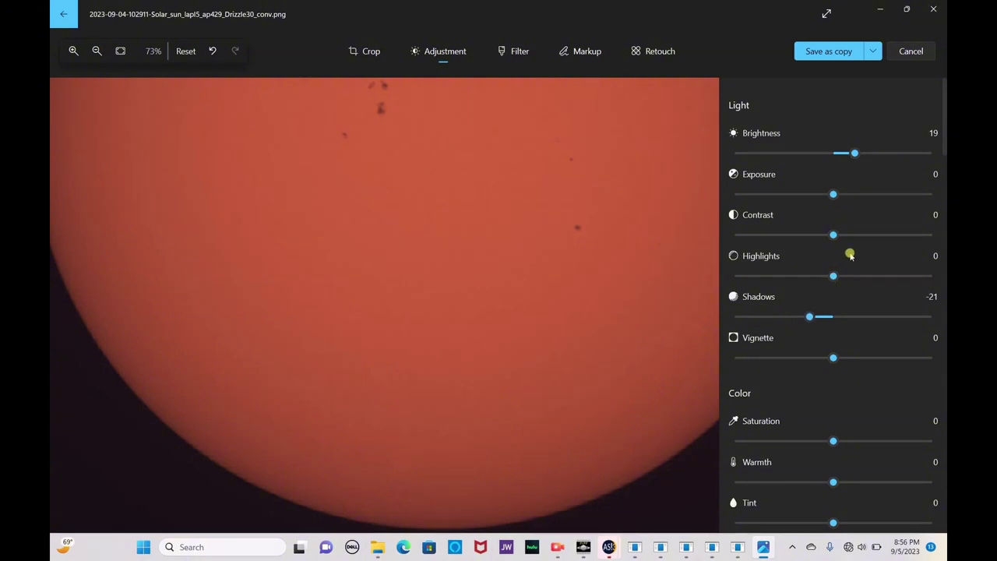
pyautogui.moveTo(865, 234); pyautogui.dragTo(890, 236)
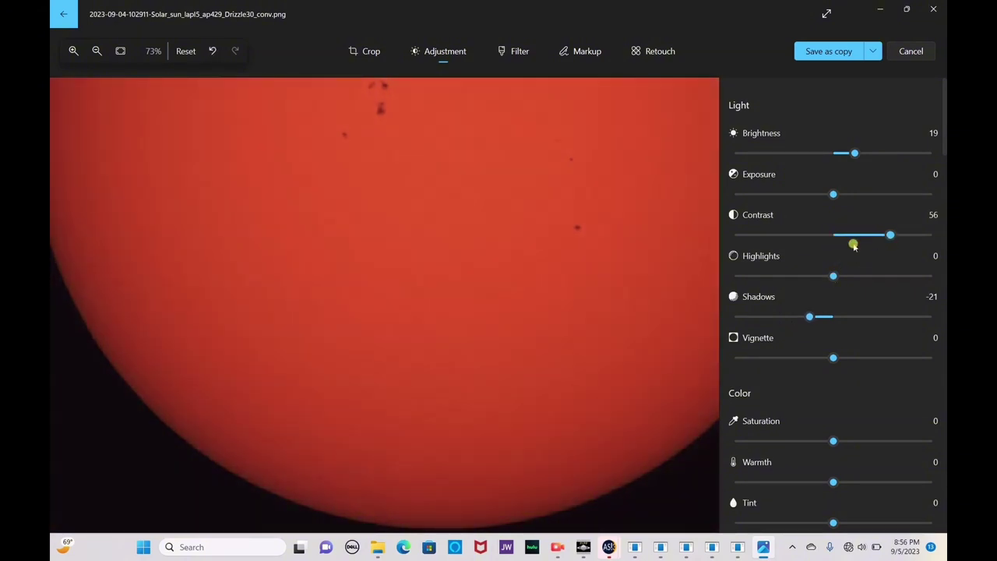
pyautogui.moveTo(434, 362); pyautogui.dragTo(436, 470)
pyautogui.scroll(-3, 511, 312)
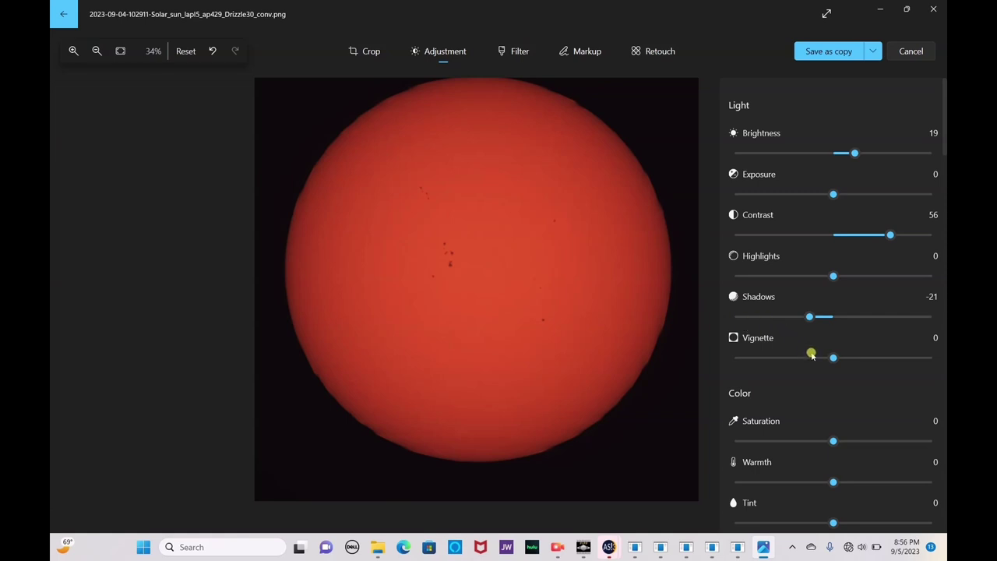
# Lower the shadows to -50 and raise the highlights to 91.
pyautogui.click(782, 316)
pyautogui.scroll(-1, 943, 133)
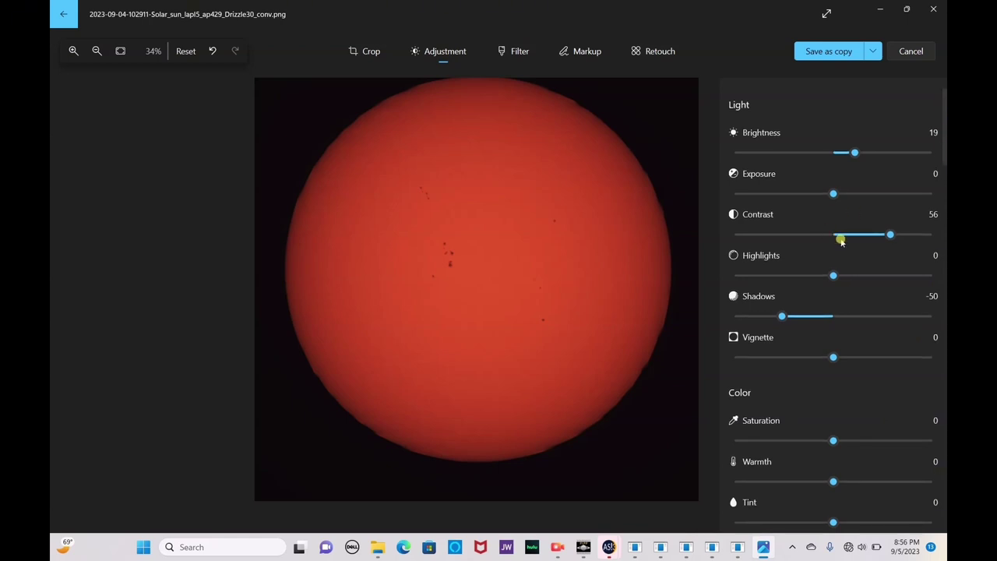
pyautogui.moveTo(854, 276); pyautogui.dragTo(924, 278)
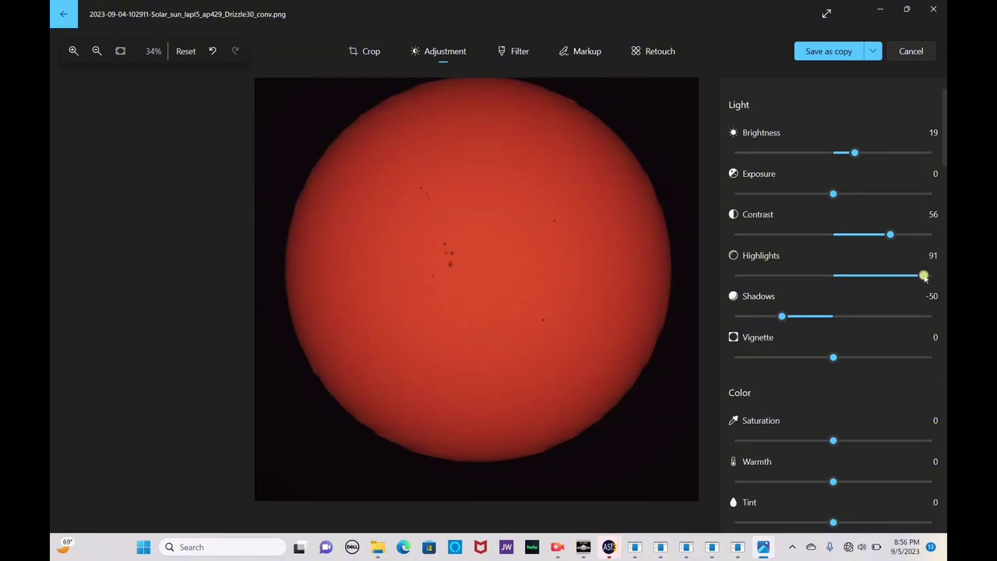
# Save the edited image as a PNG copy on the Desktop under the suggested file name.
pyautogui.click(837, 52)
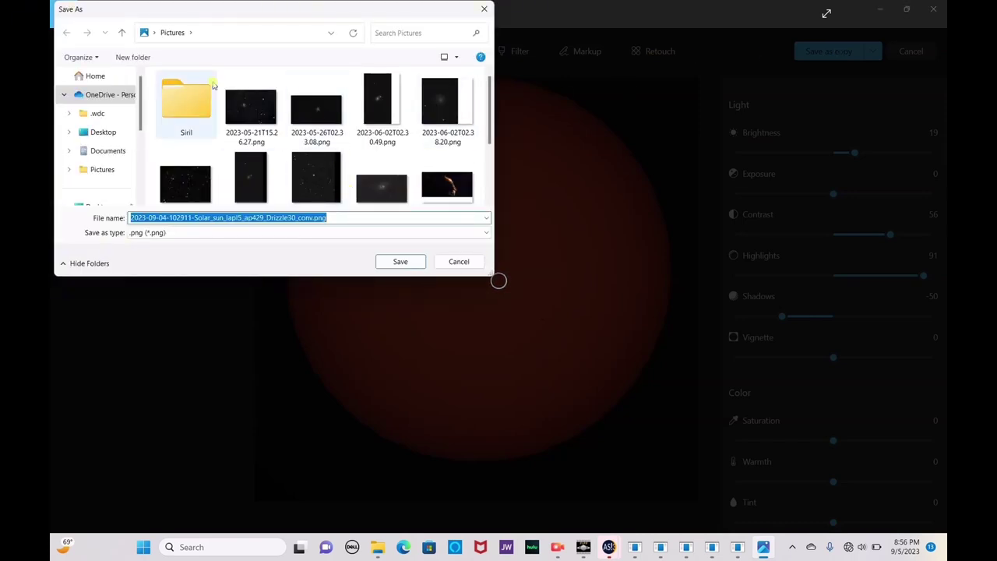
pyautogui.click(109, 135)
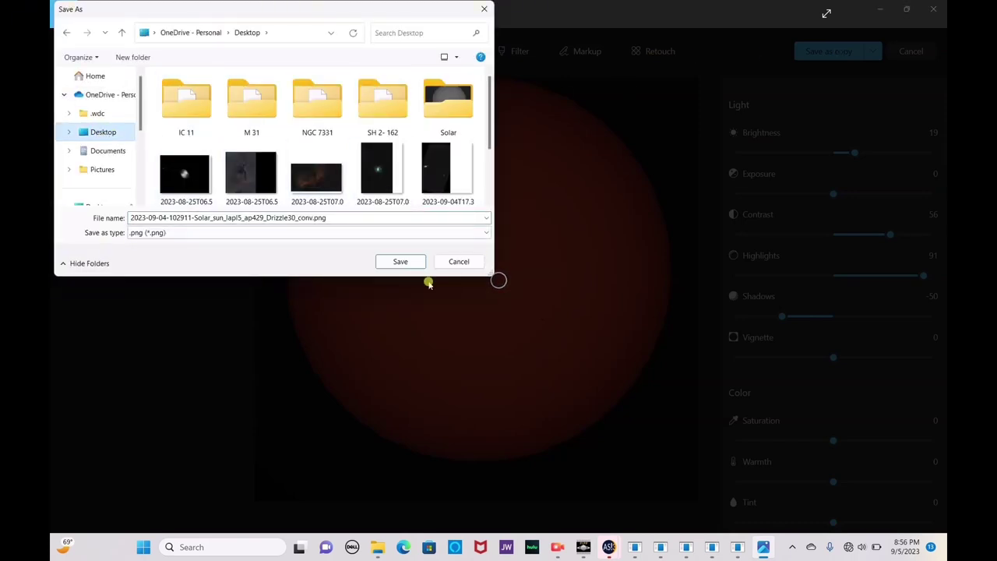
pyautogui.click(400, 262)
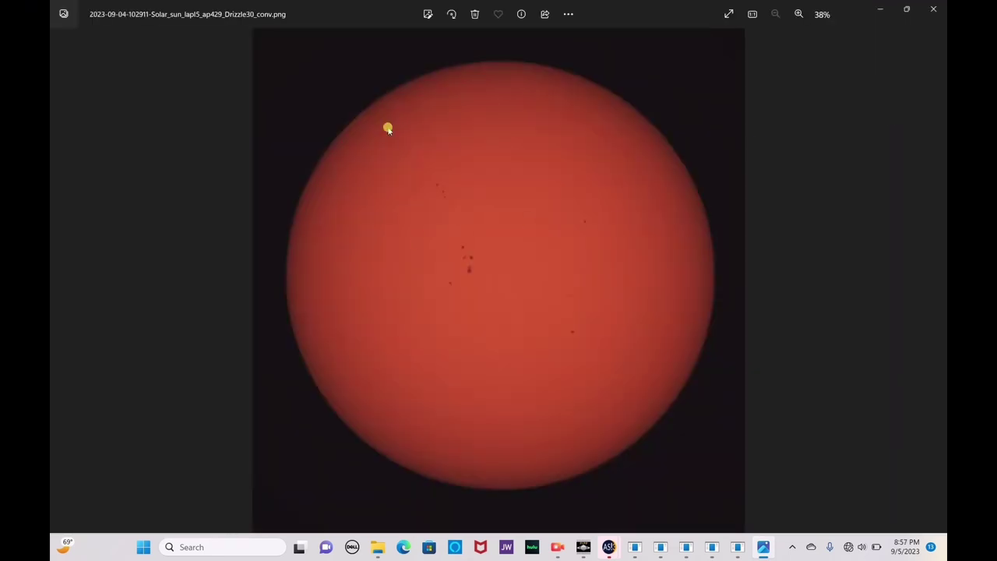
# Examine the limb, surface and sunspots of the edited solar image up close.
pyautogui.scroll(3, 387, 122)
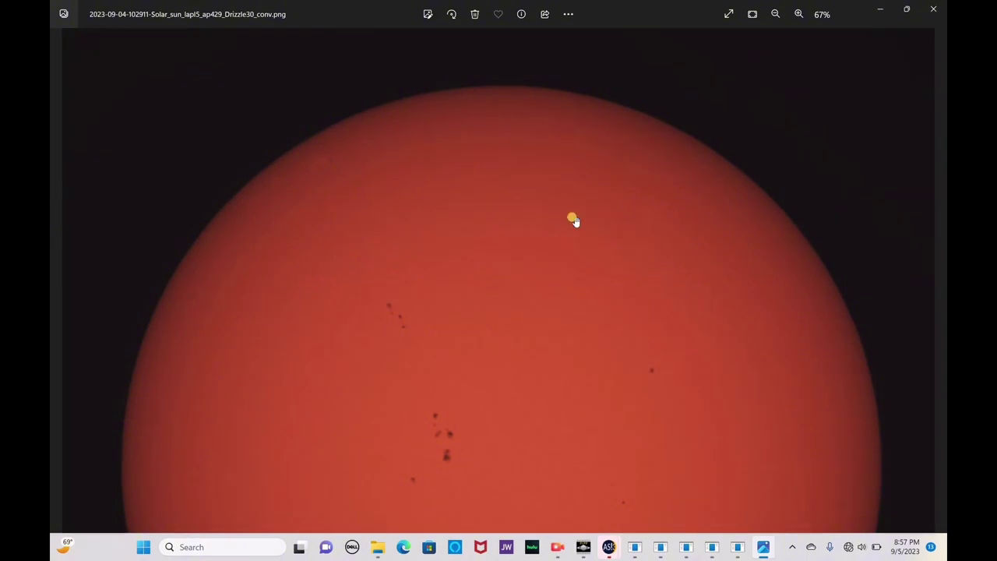
pyautogui.scroll(1, 569, 169)
pyautogui.scroll(4, 568, 169)
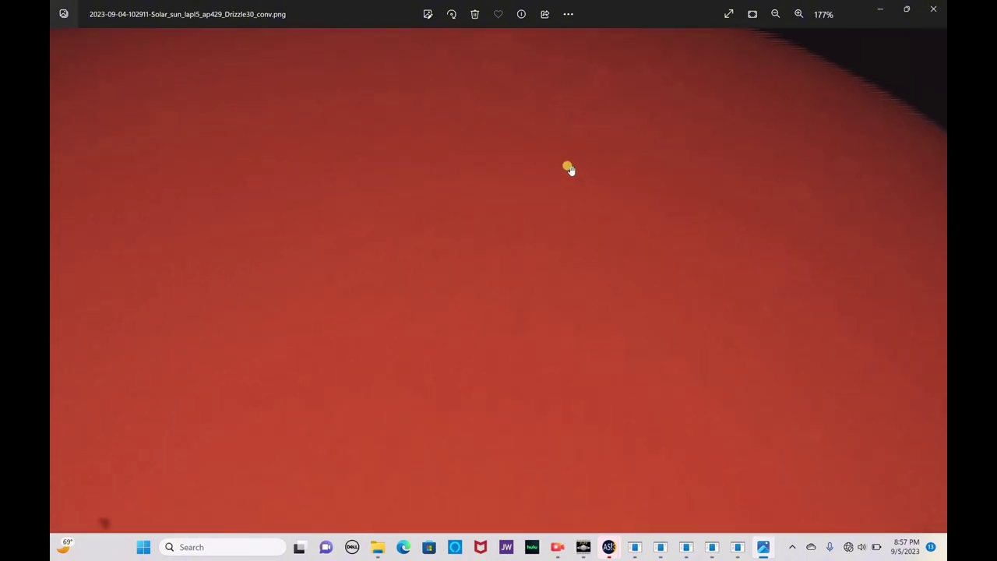
pyautogui.moveTo(568, 167); pyautogui.dragTo(641, 114)
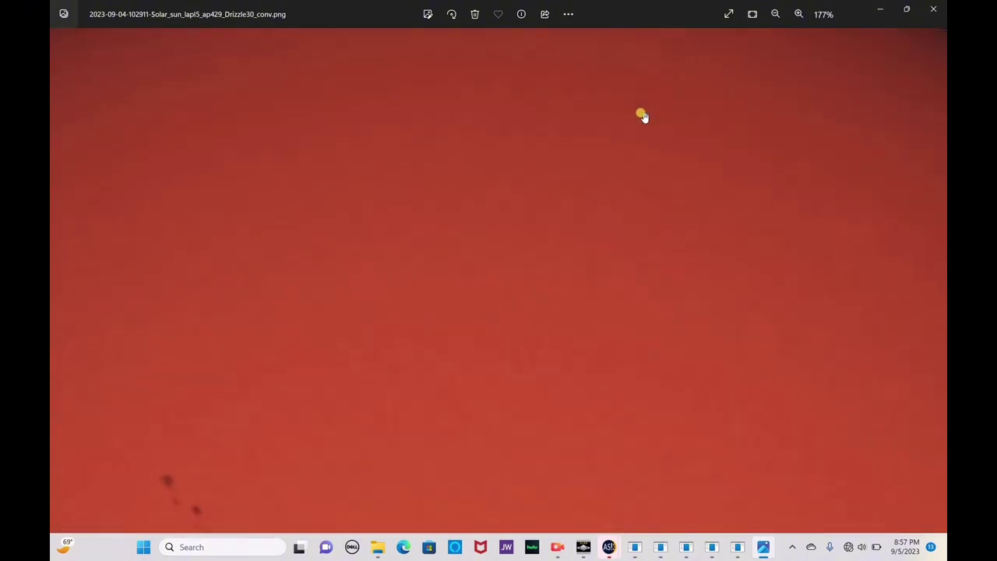
pyautogui.moveTo(716, 182); pyautogui.dragTo(516, 460)
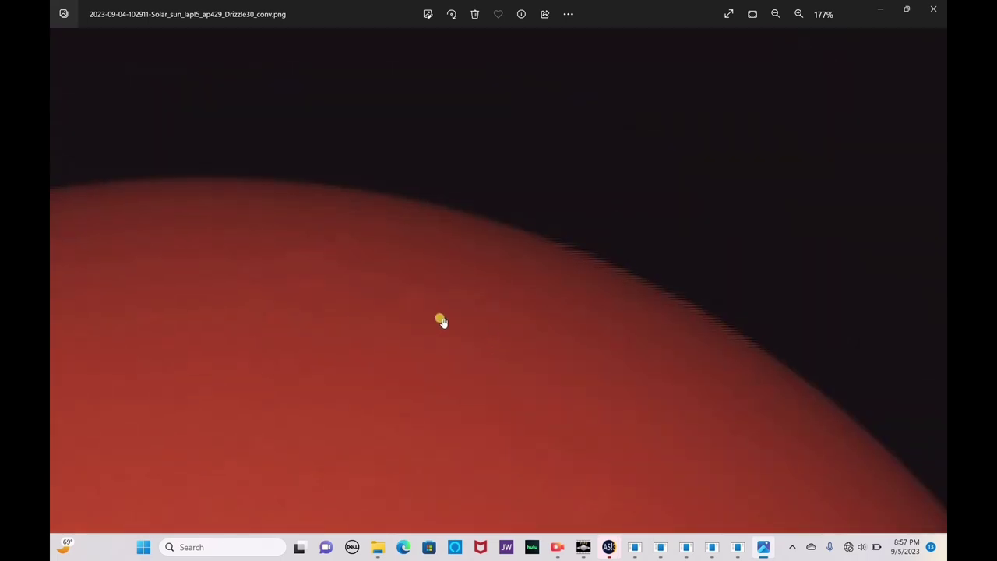
pyautogui.scroll(-1, 523, 295)
pyautogui.scroll(-3, 523, 295)
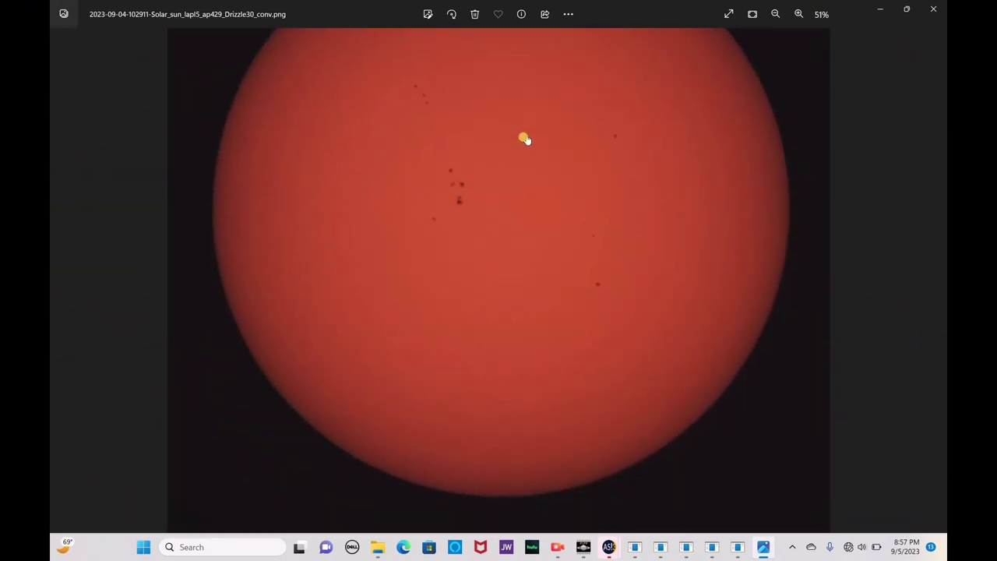
pyautogui.scroll(3, 412, 410)
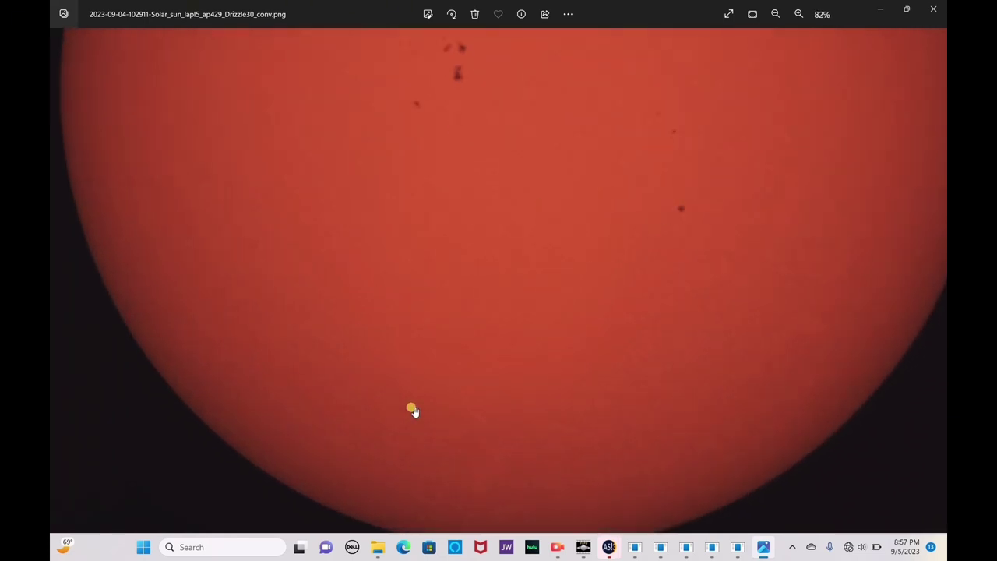
# Inspect the Sun's lower limb up close and view the whole solar disk.
pyautogui.scroll(-3, 476, 430)
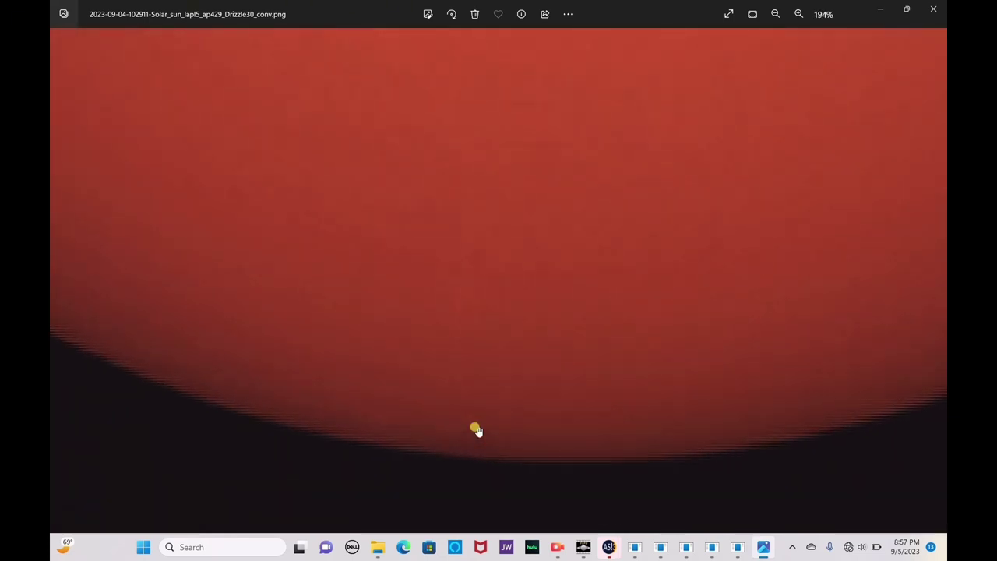
pyautogui.scroll(-2, 476, 429)
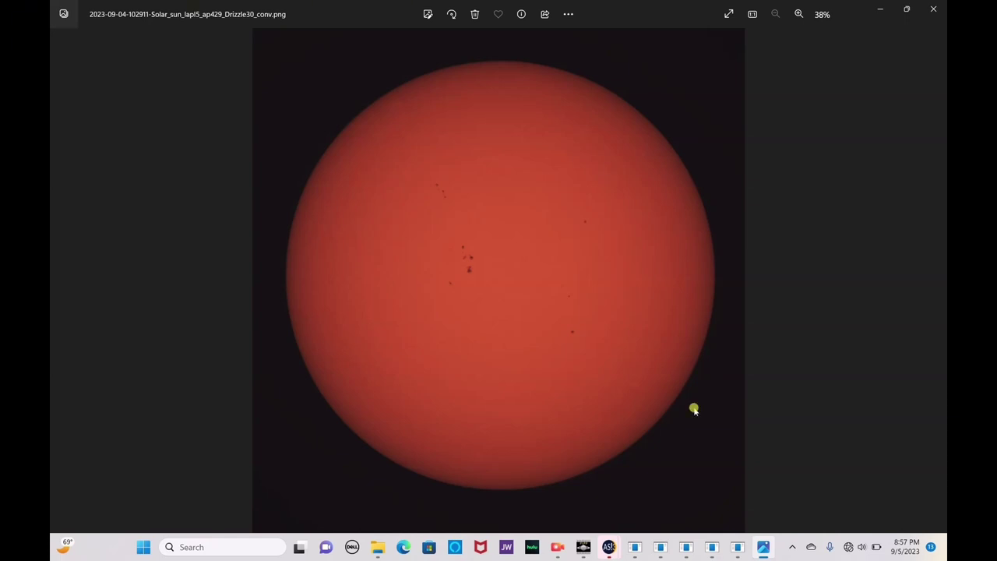
pyautogui.scroll(5, 692, 409)
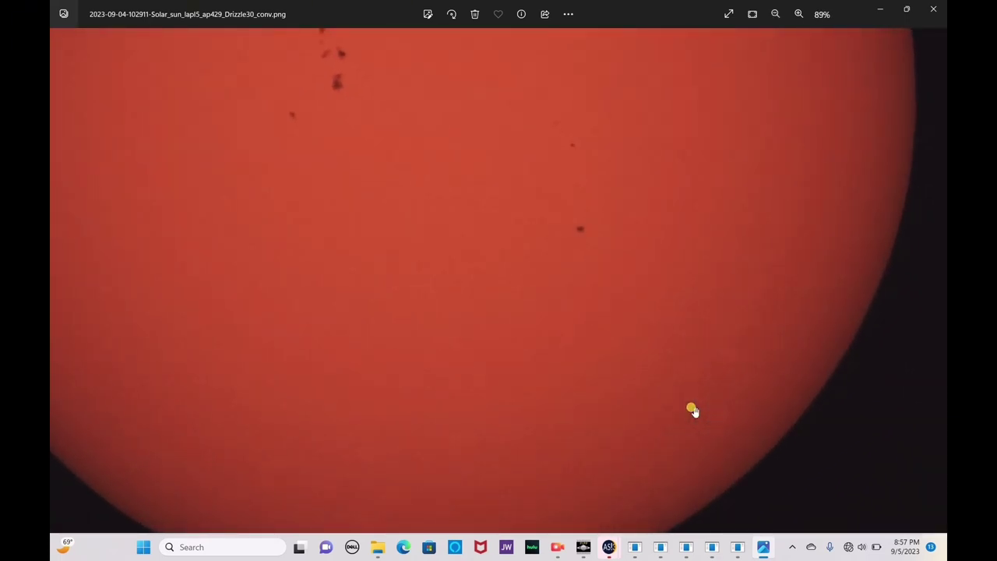
pyautogui.scroll(-5, 692, 409)
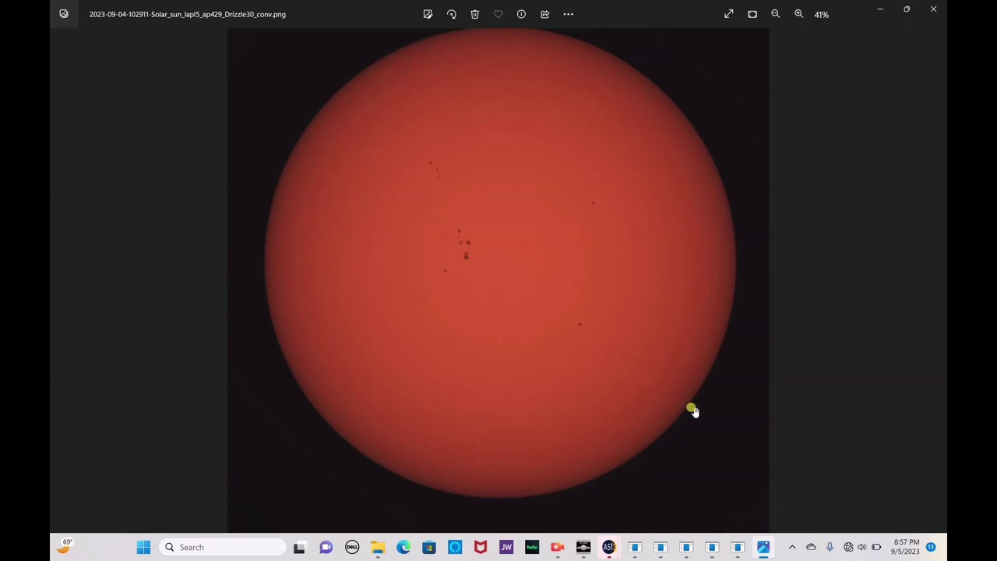
pyautogui.moveTo(545, 262); pyautogui.dragTo(545, 369)
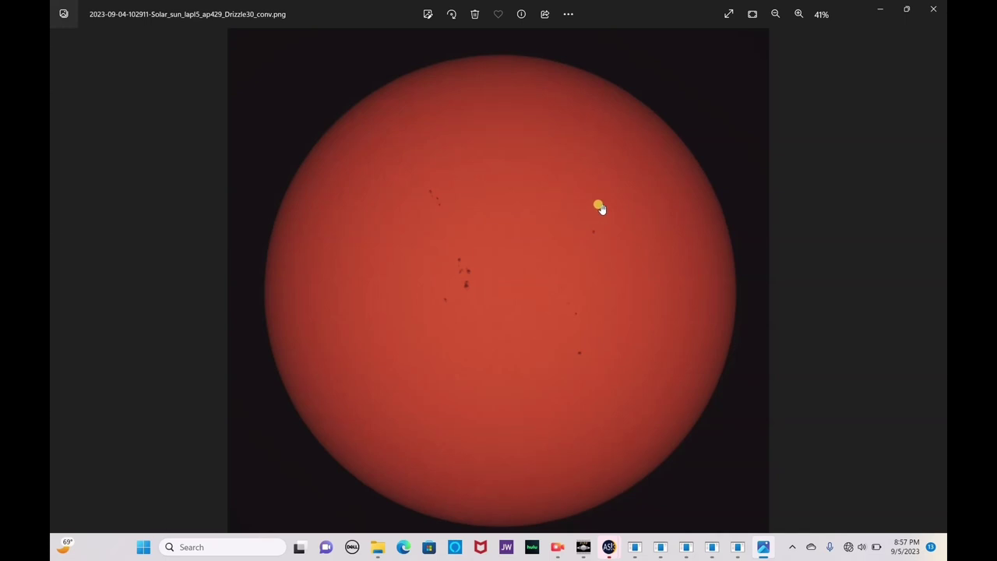
pyautogui.moveTo(600, 207); pyautogui.dragTo(498, 147)
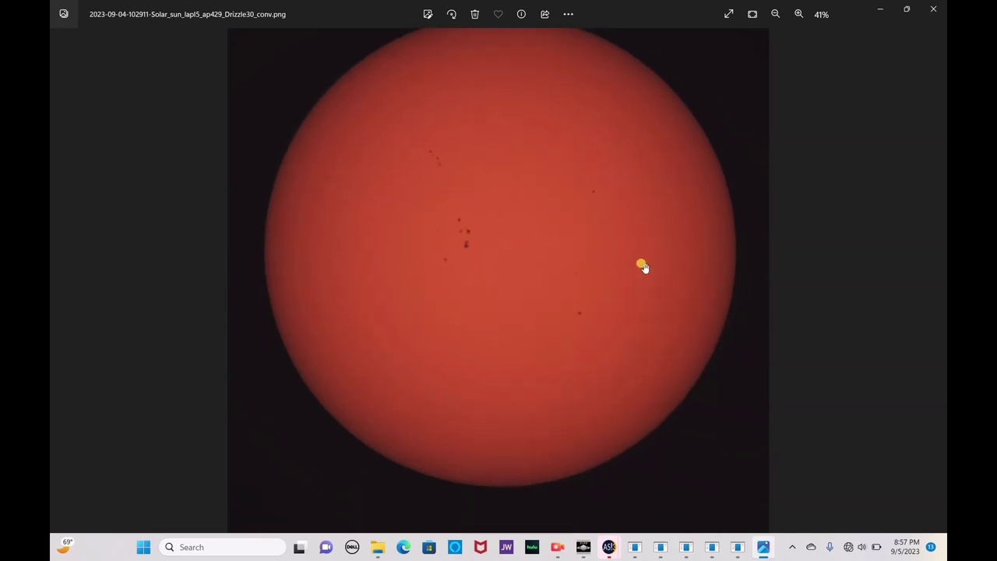
# Examine the solar limb at high magnification from the lower-right edge around the bottom to the left edge.
pyautogui.scroll(3, 641, 265)
pyautogui.moveTo(641, 265); pyautogui.dragTo(264, 4)
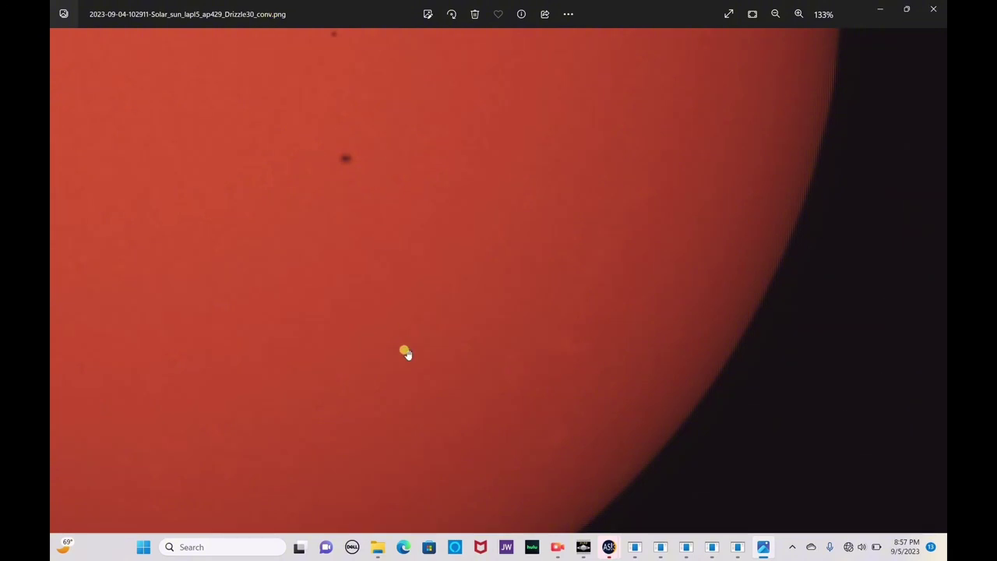
pyautogui.moveTo(624, 387); pyautogui.dragTo(545, 296)
pyautogui.scroll(5, 545, 296)
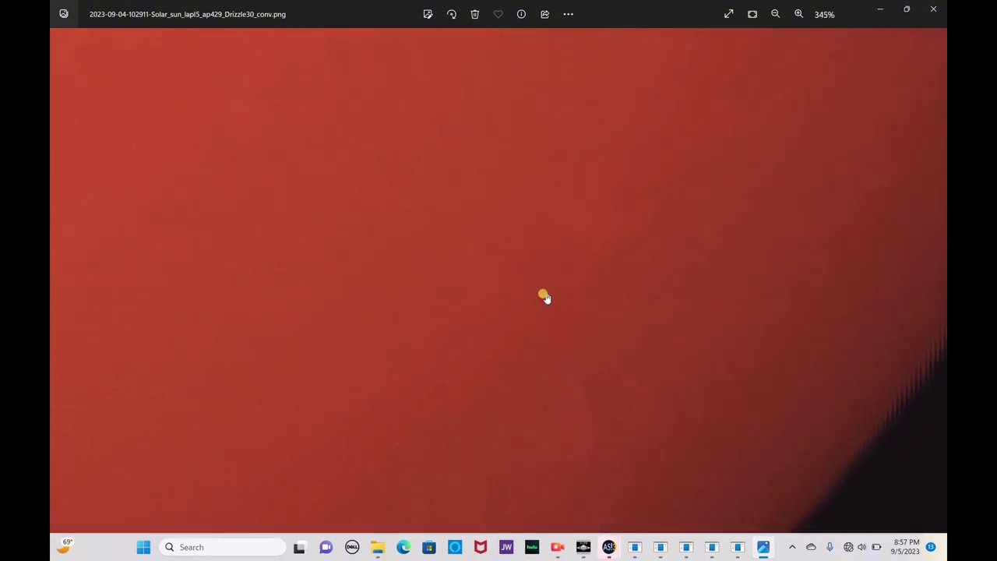
pyautogui.moveTo(736, 291); pyautogui.dragTo(462, 182)
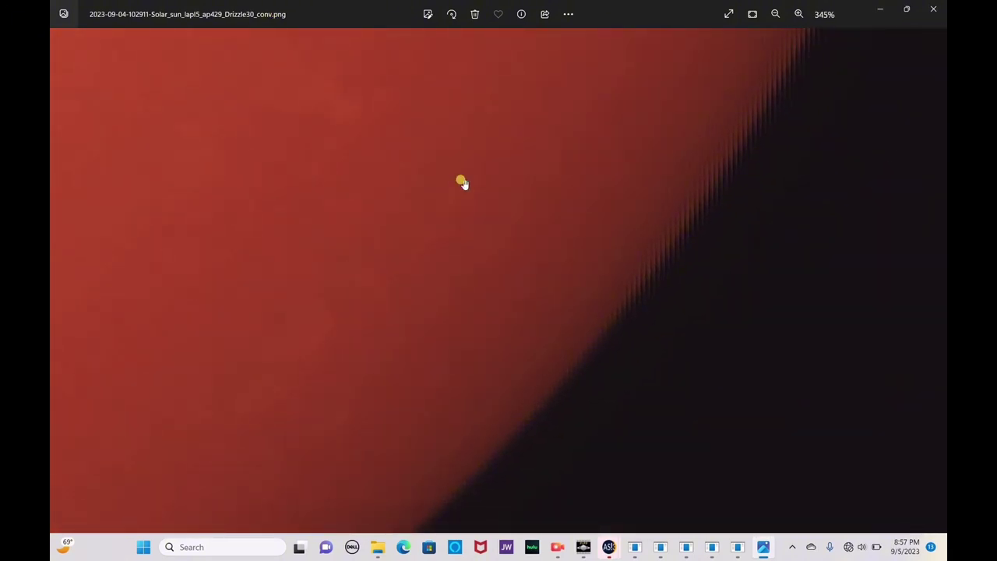
pyautogui.scroll(-4, 463, 182)
pyautogui.moveTo(263, 356); pyautogui.dragTo(942, 78)
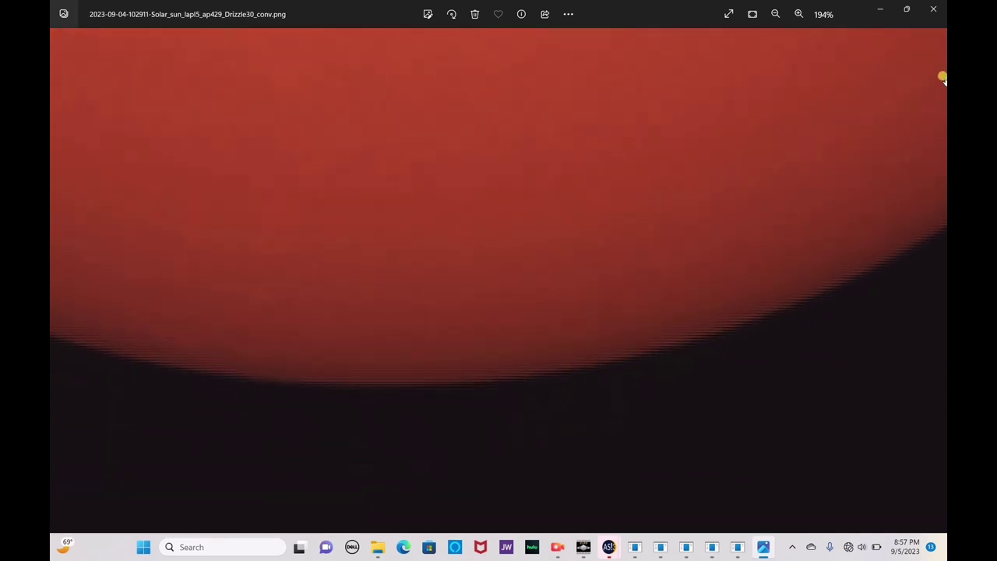
pyautogui.moveTo(318, 182); pyautogui.dragTo(852, 312)
pyautogui.moveTo(260, 178); pyautogui.dragTo(712, 555)
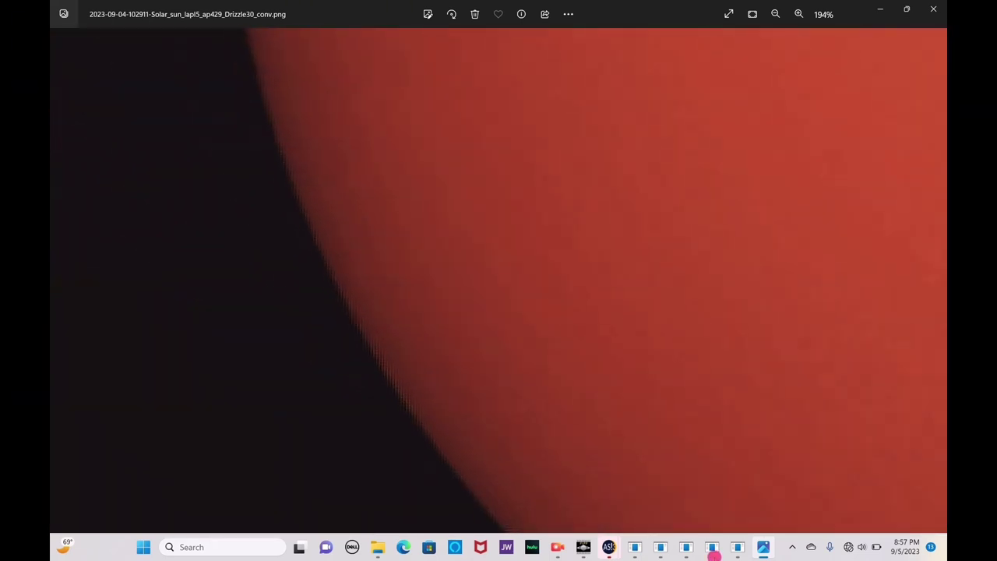
pyautogui.moveTo(496, 223); pyautogui.dragTo(594, 527)
pyautogui.moveTo(498, 142); pyautogui.dragTo(506, 31)
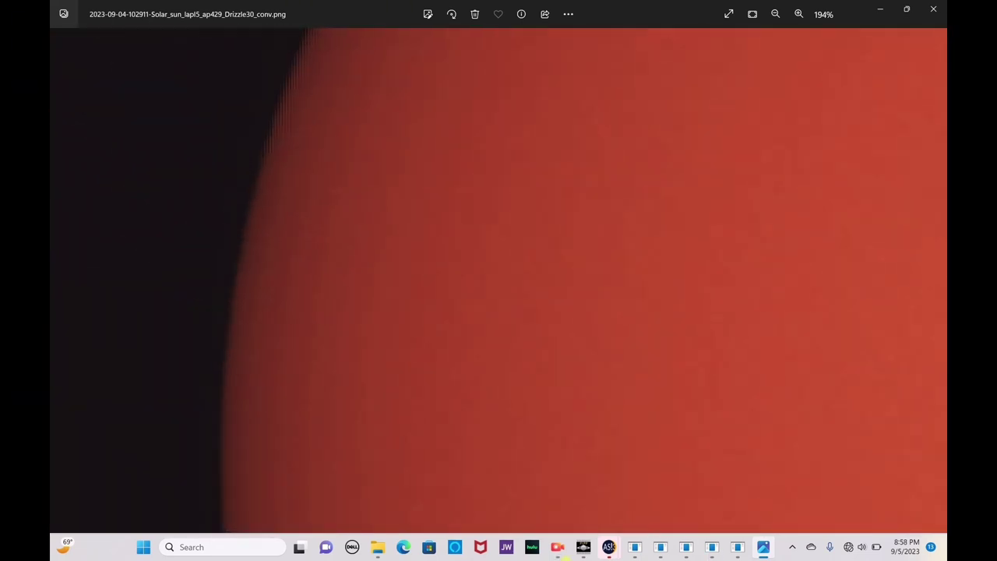
# Examine the central sunspot group at high magnification and compare it with the surrounding disk.
pyautogui.moveTo(714, 153); pyautogui.dragTo(107, 111)
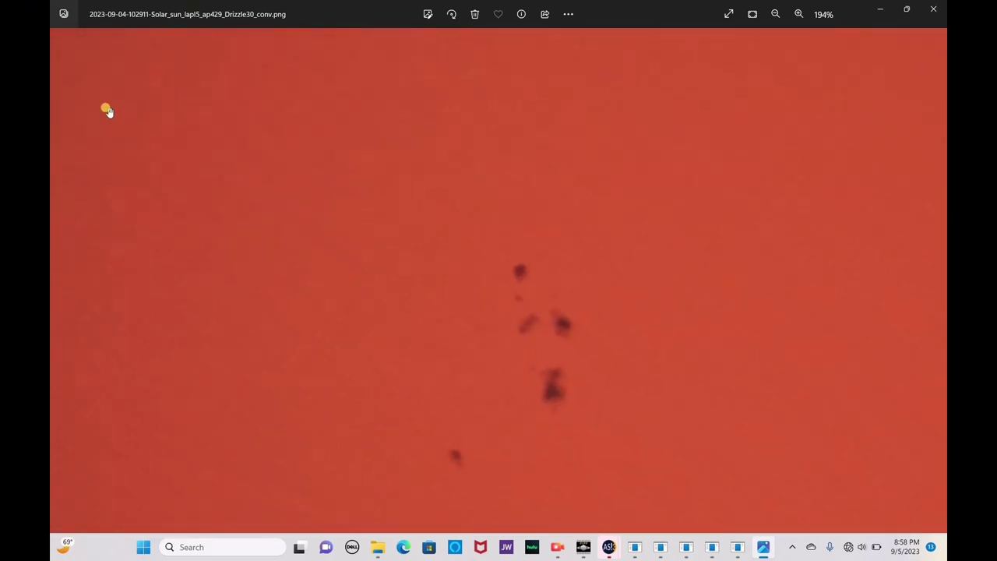
pyautogui.scroll(5, 571, 413)
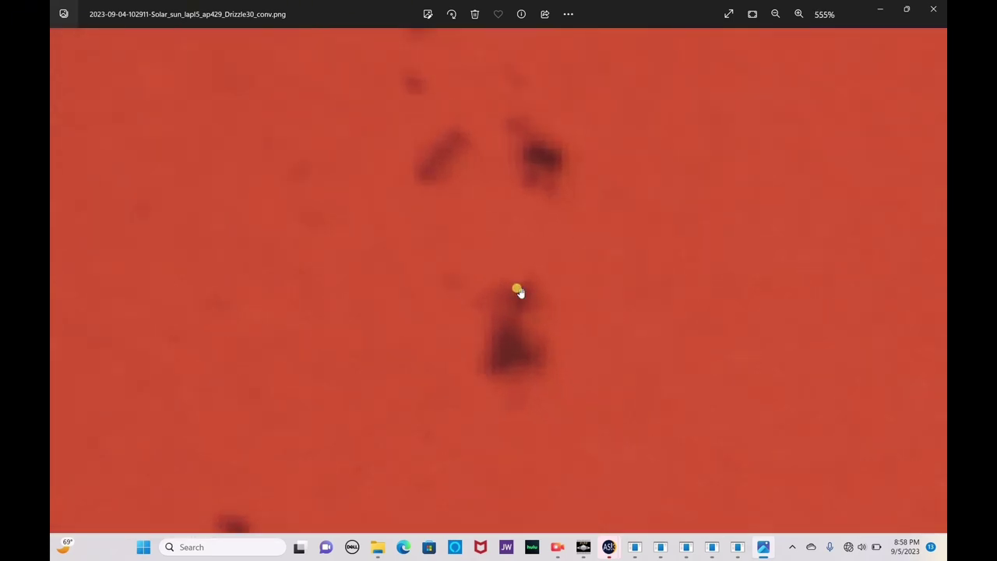
pyautogui.scroll(4, 519, 291)
pyautogui.scroll(-9, 518, 291)
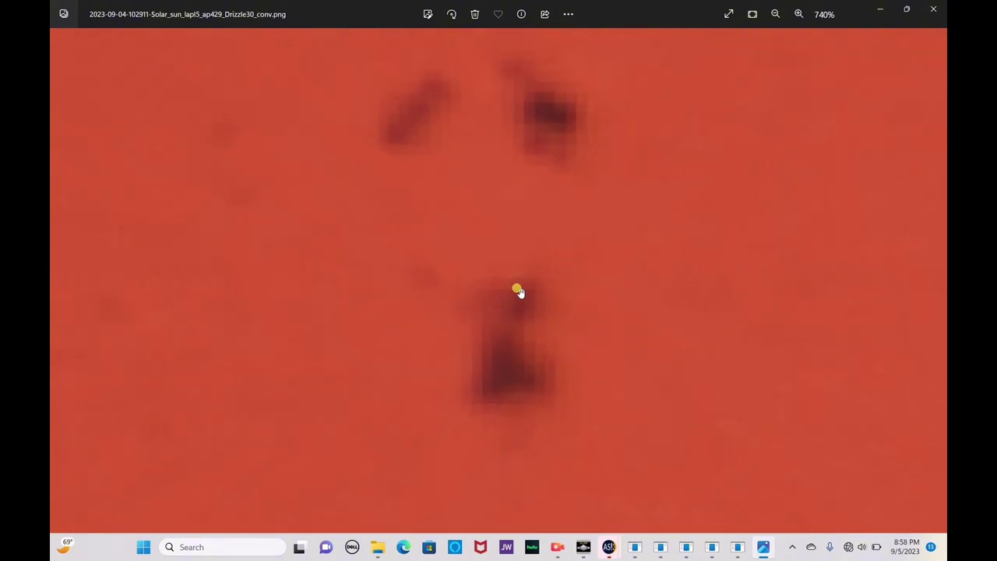
pyautogui.scroll(-3, 518, 291)
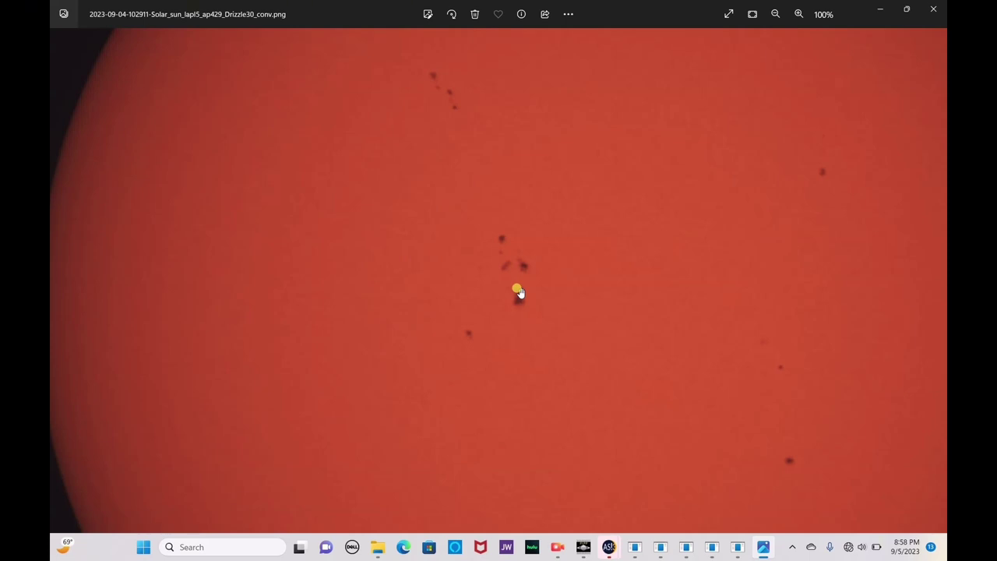
pyautogui.scroll(-3, 760, 284)
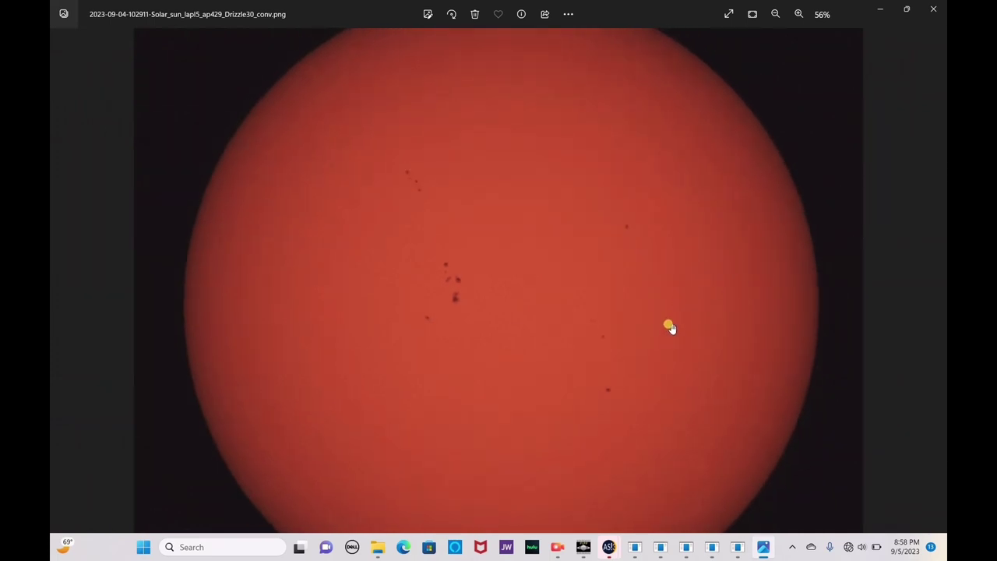
# Examine the upper limb and the small chain of sunspots in the upper-left part of the disk.
pyautogui.moveTo(574, 160); pyautogui.dragTo(525, 288)
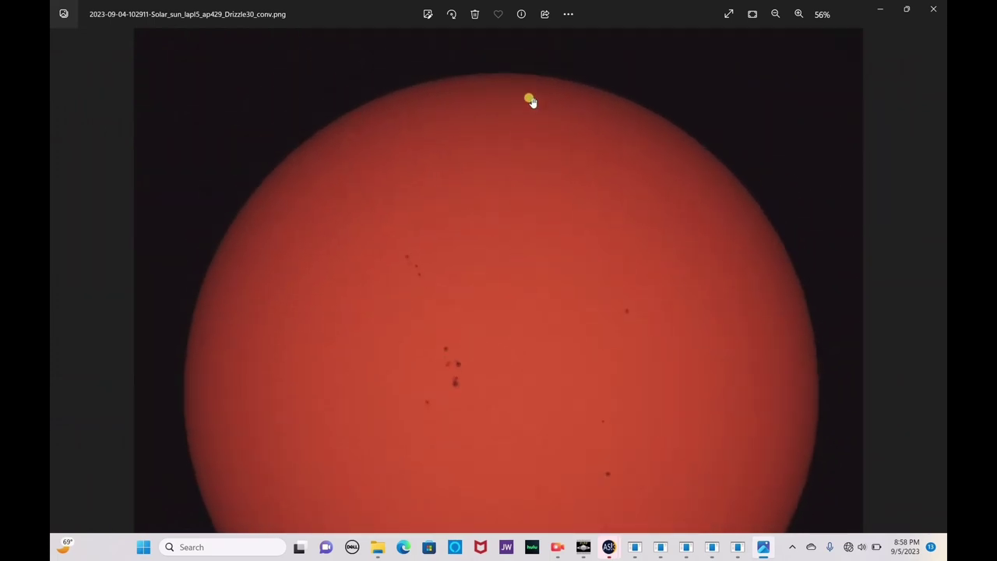
pyautogui.scroll(3, 530, 101)
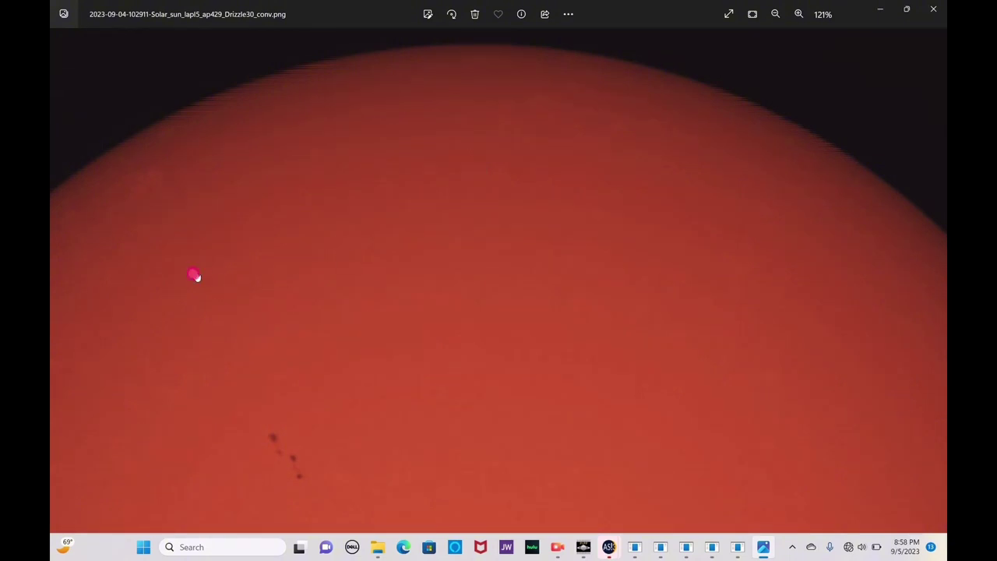
pyautogui.moveTo(194, 276); pyautogui.dragTo(645, 235)
pyautogui.scroll(3, 511, 116)
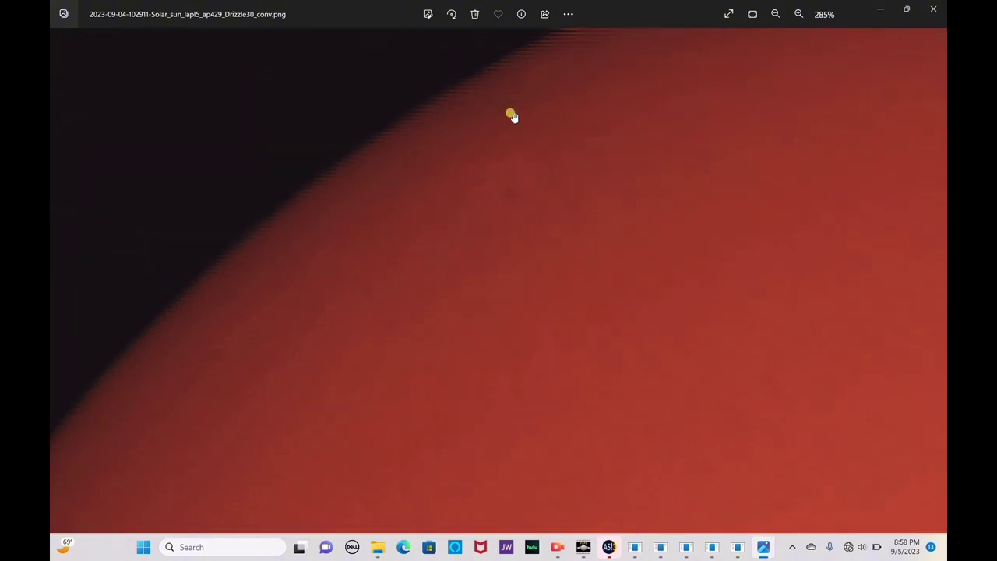
pyautogui.moveTo(720, 379)
pyautogui.mouseDown()
pyautogui.moveTo(562, 225)
pyautogui.moveTo(441, 82)
pyautogui.mouseUp()
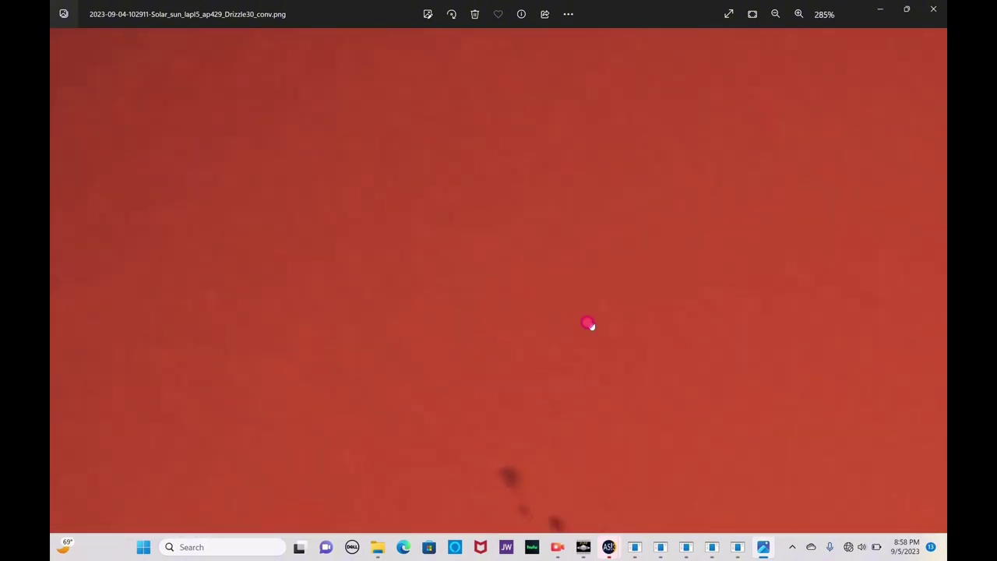
pyautogui.moveTo(589, 324); pyautogui.dragTo(467, 91)
pyautogui.scroll(-4, 621, 260)
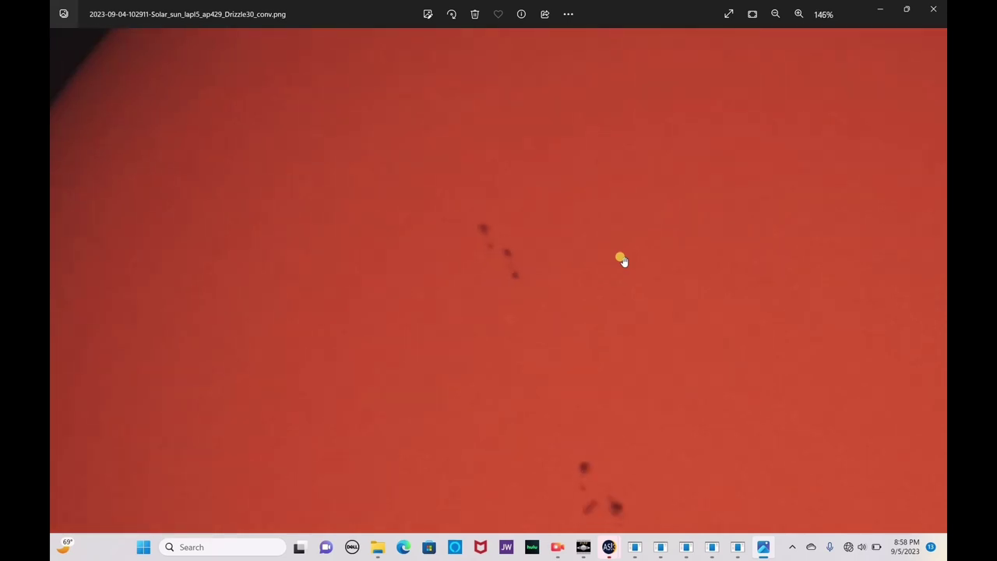
# Review the lower and upper halves of the Sun and return to the full-disk view.
pyautogui.scroll(-3, 621, 260)
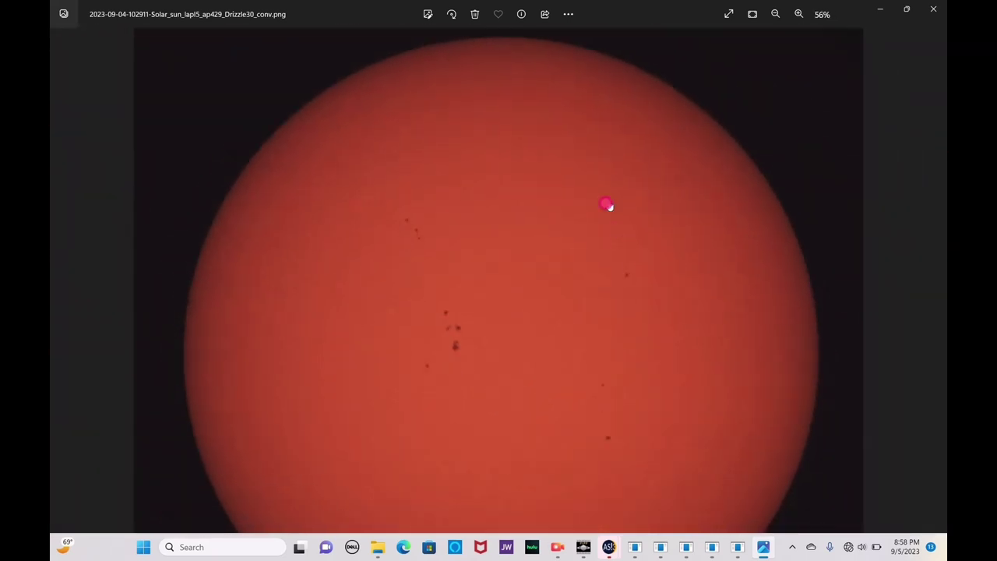
pyautogui.moveTo(607, 204); pyautogui.dragTo(578, 49)
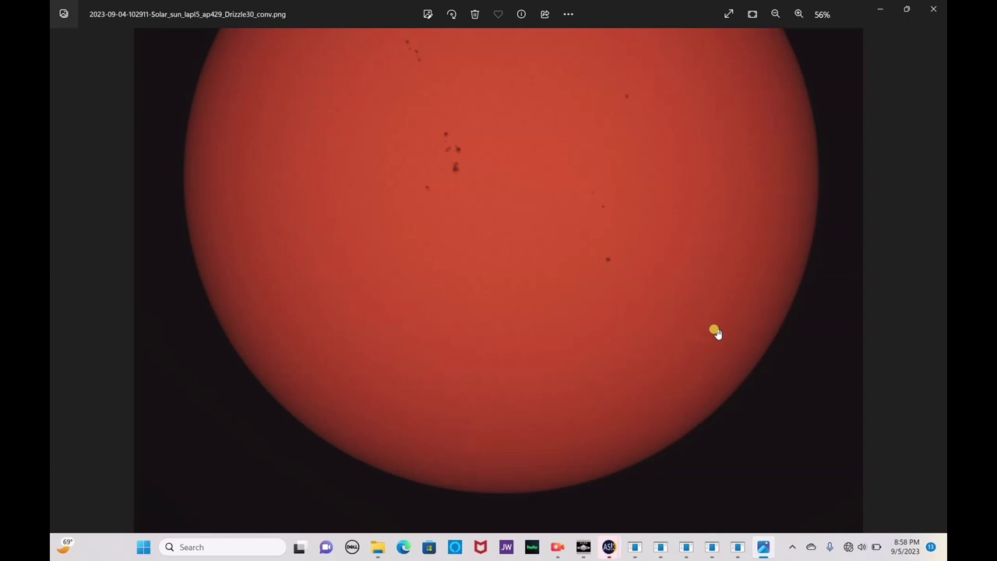
pyautogui.moveTo(660, 256); pyautogui.dragTo(559, 507)
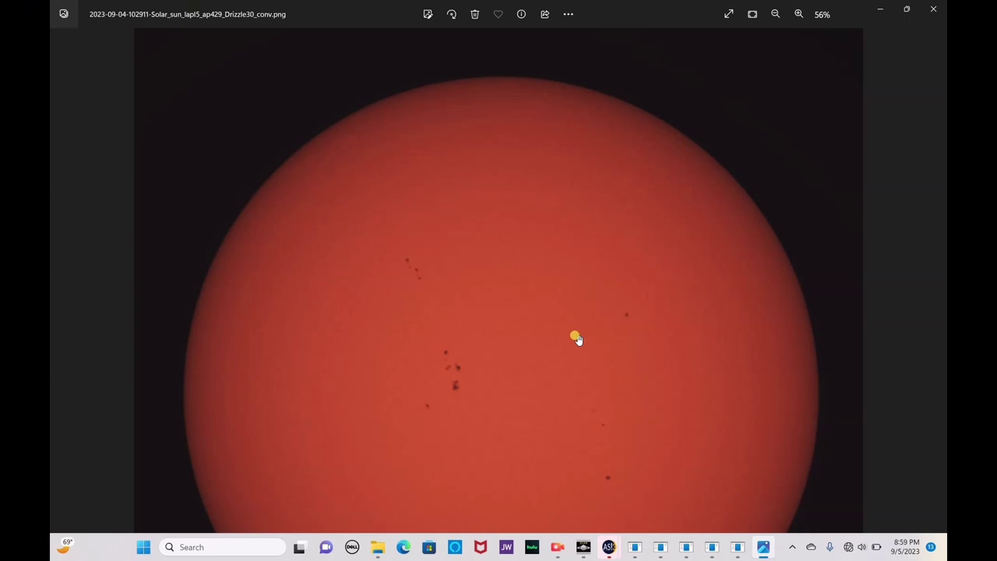
pyautogui.moveTo(575, 335); pyautogui.dragTo(485, 398)
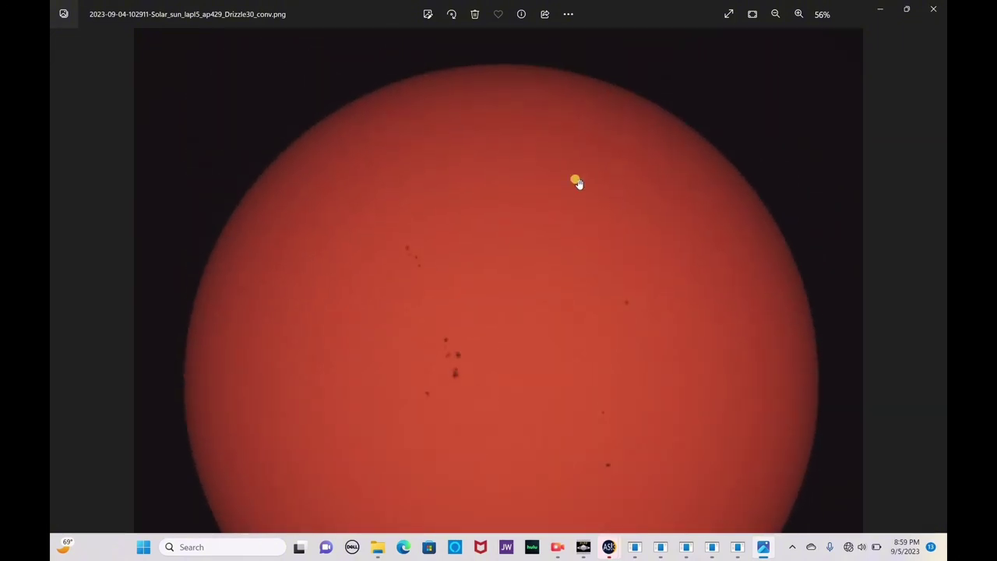
pyautogui.scroll(-2, 576, 181)
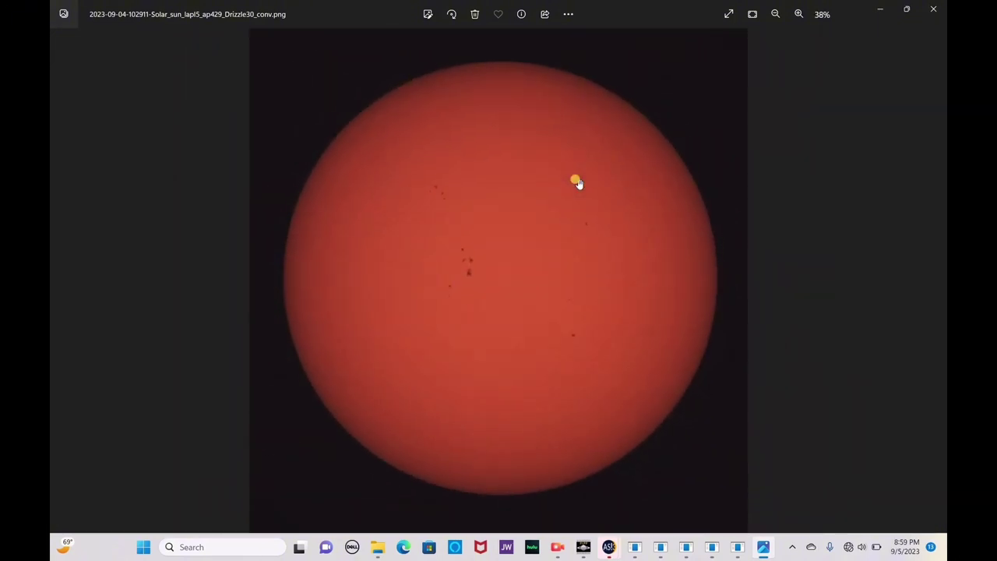